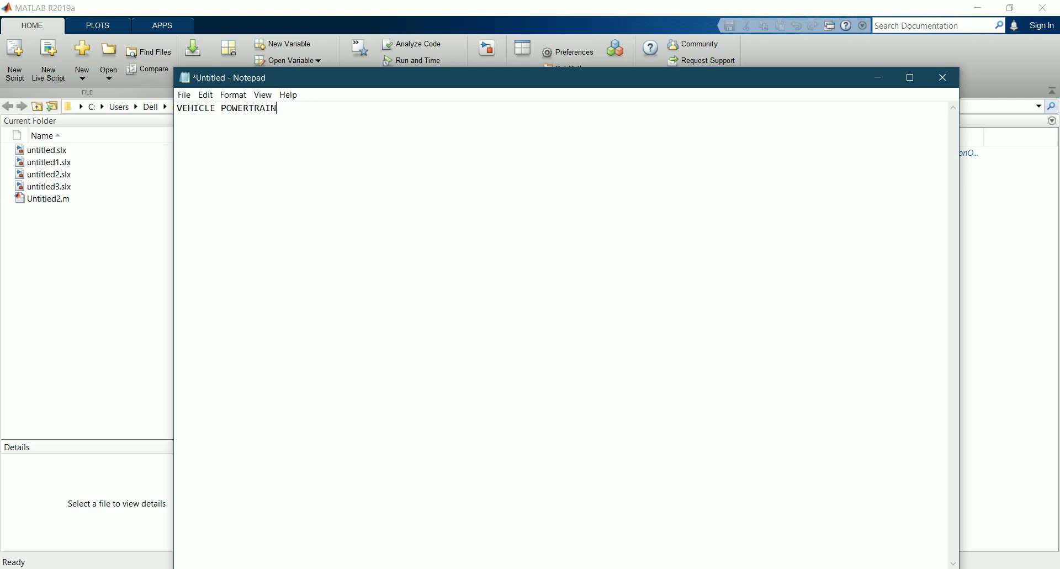
- Minimize the Notepad window holding the VEHICLE POWERTRAIN note
click(877, 78)
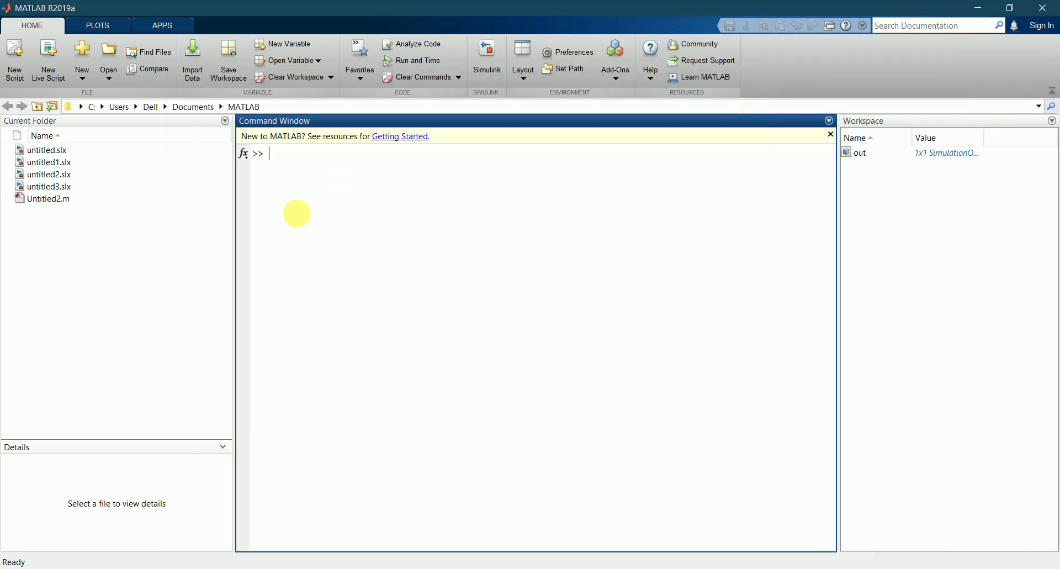
- Create a new blank Simulink model from the Simulink Start Page
click(489, 61)
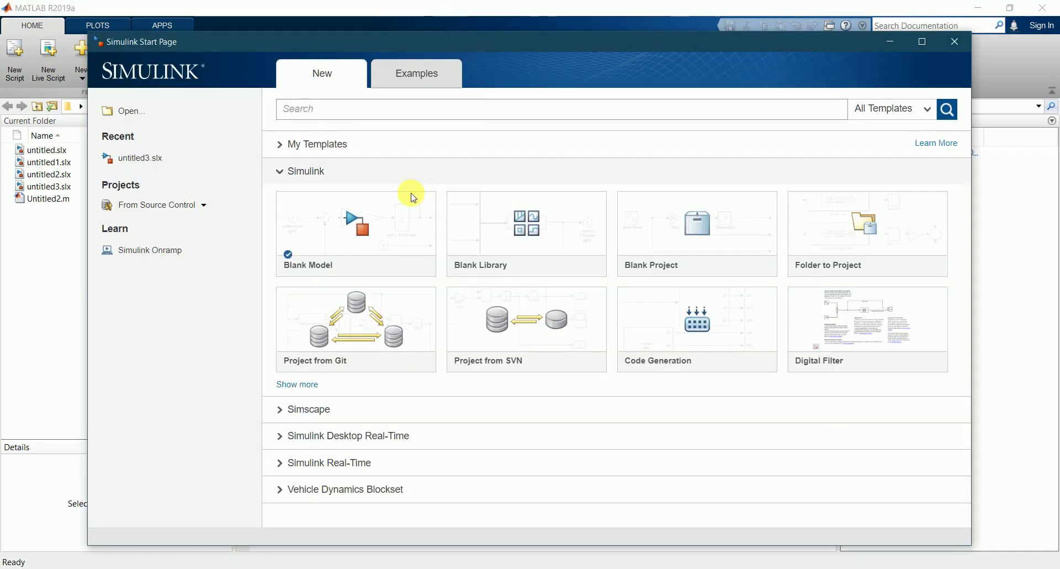
click(366, 236)
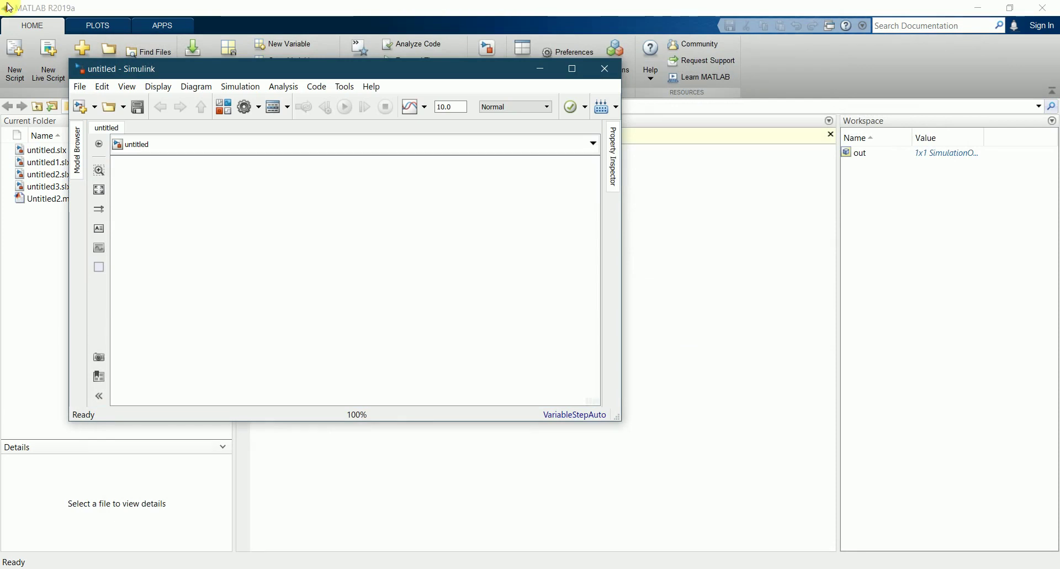
- Open the Library Browser and clear the old 'goto' search term
click(225, 110)
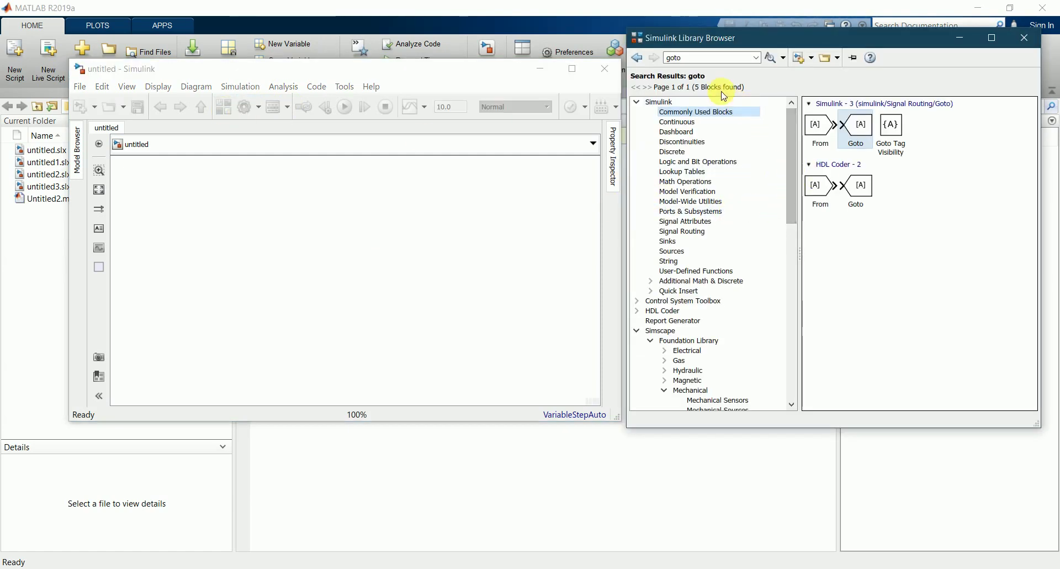
double_click(694, 60)
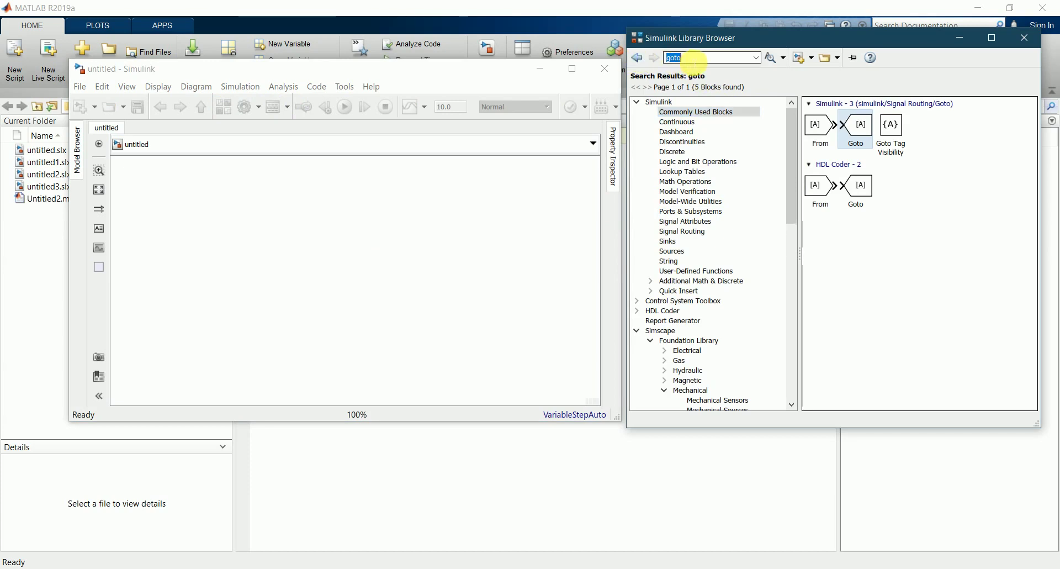
key(BackSpace)
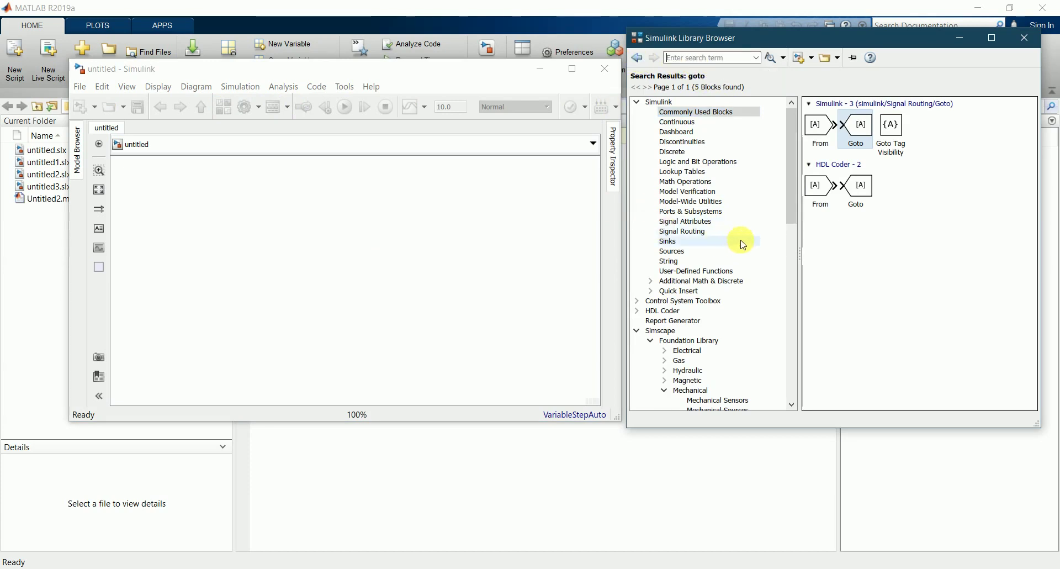
click(782, 238)
mouse_move(786, 197)
mouse_down()
mouse_move(793, 304)
mouse_move(793, 177)
mouse_up()
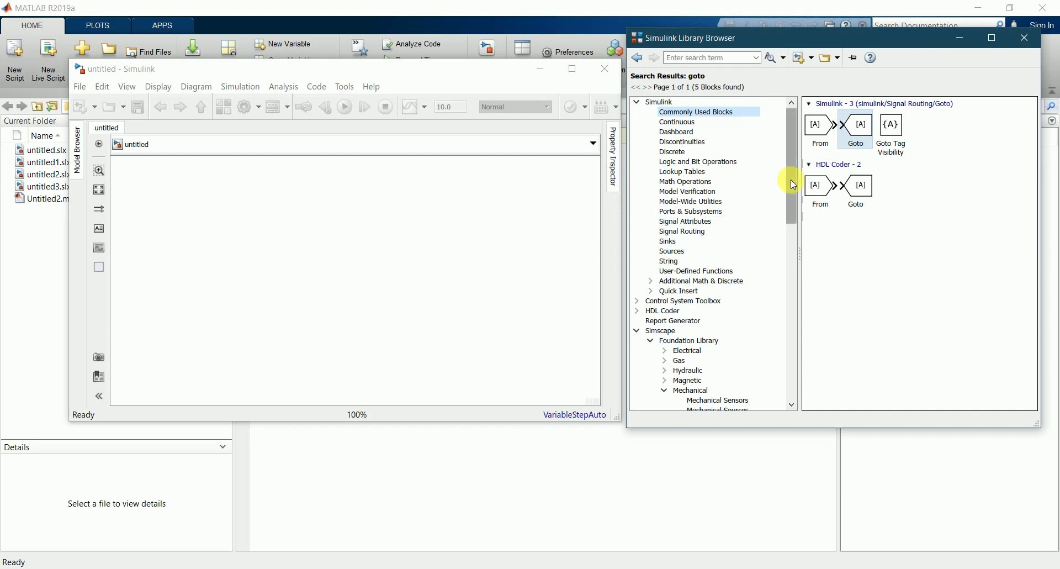
scroll(793, 162, down, 3)
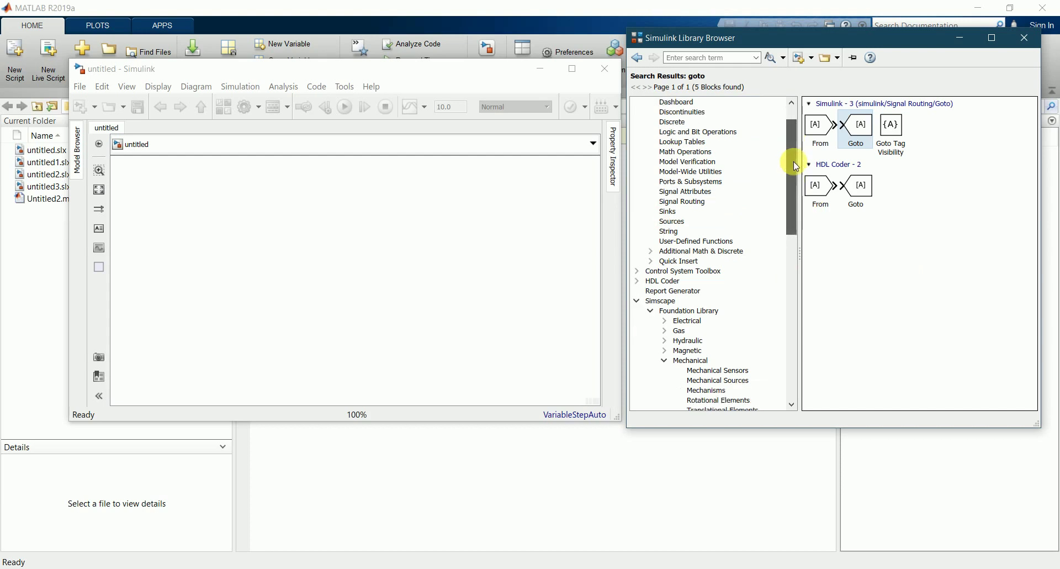
scroll(790, 138, up, 3)
- Search the library for 'genric engine'
click(699, 57)
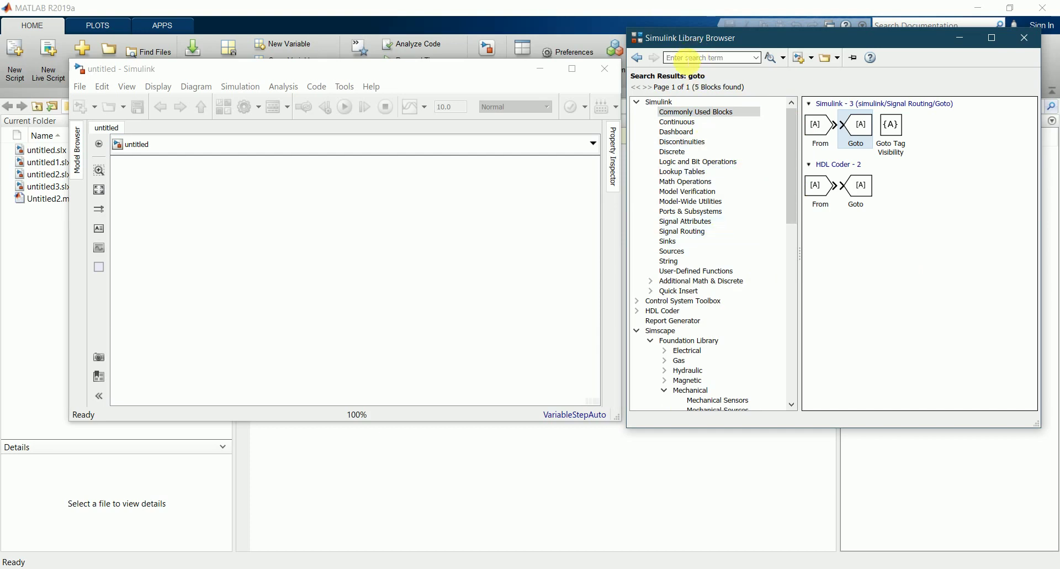
text(genric engine)
key(Return)
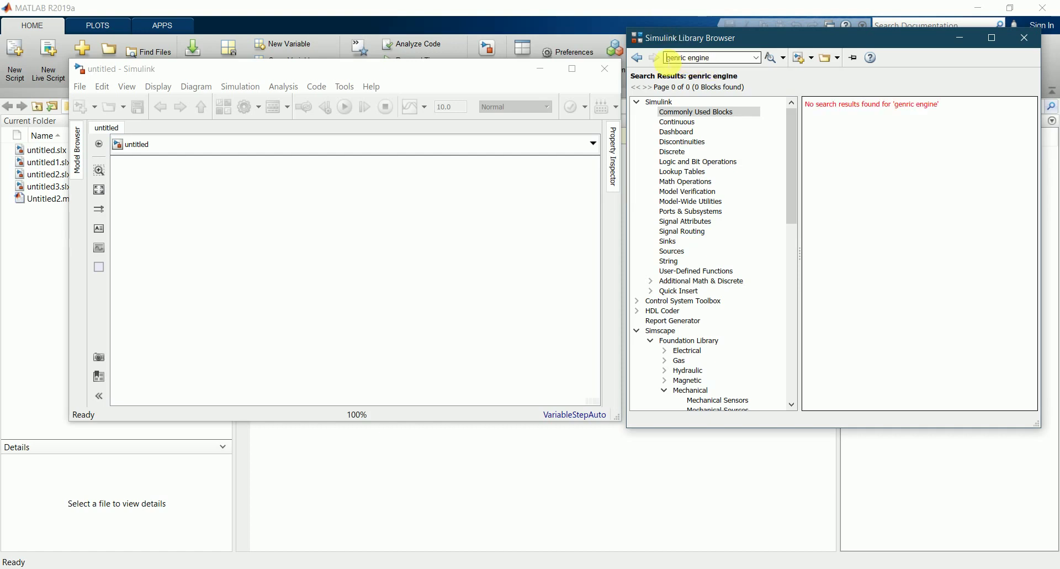
- Search the library for 'engine' and place a Generic Engine block in the model
double_click(685, 58)
key(BackSpace)
key(Return)
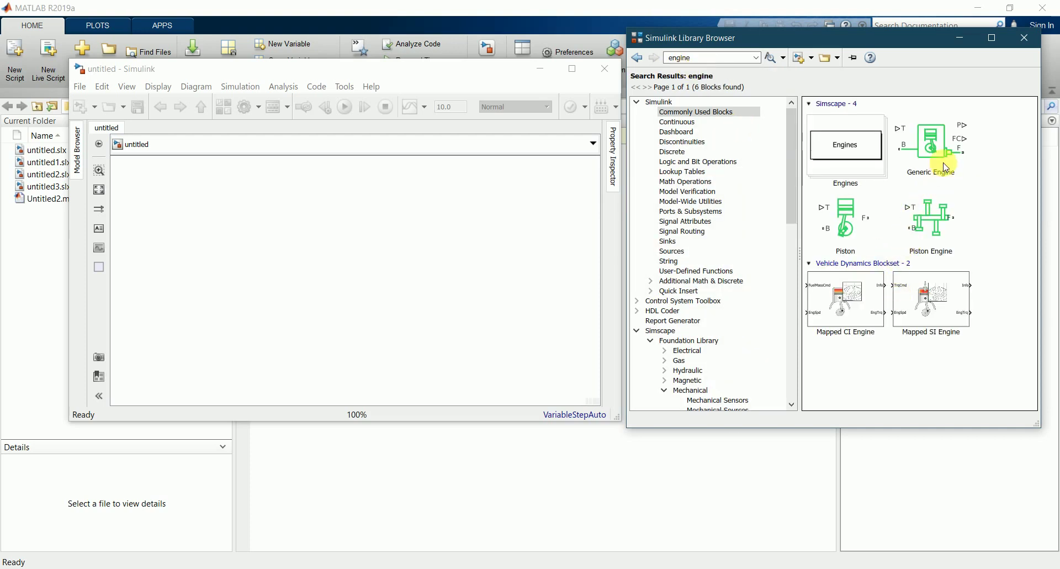
drag(946, 167, 185, 224)
- Arrange the model and Library Browser windows side by side
click(88, 71)
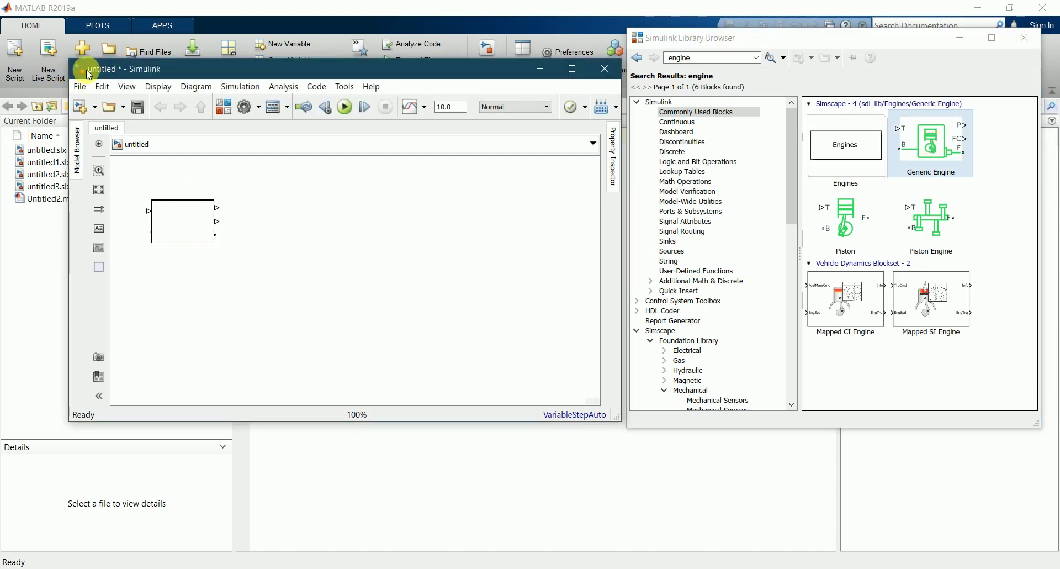
mouse_move(89, 72)
mouse_down()
mouse_move(39, 47)
mouse_move(4, 7)
mouse_up()
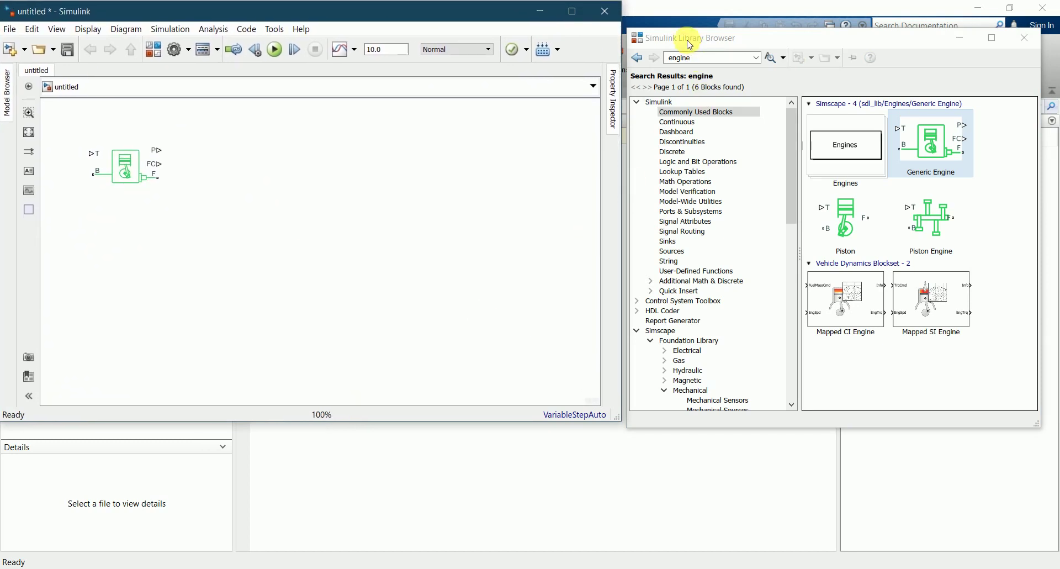
mouse_move(691, 44)
mouse_down()
mouse_move(714, 37)
mouse_move(705, 32)
mouse_up()
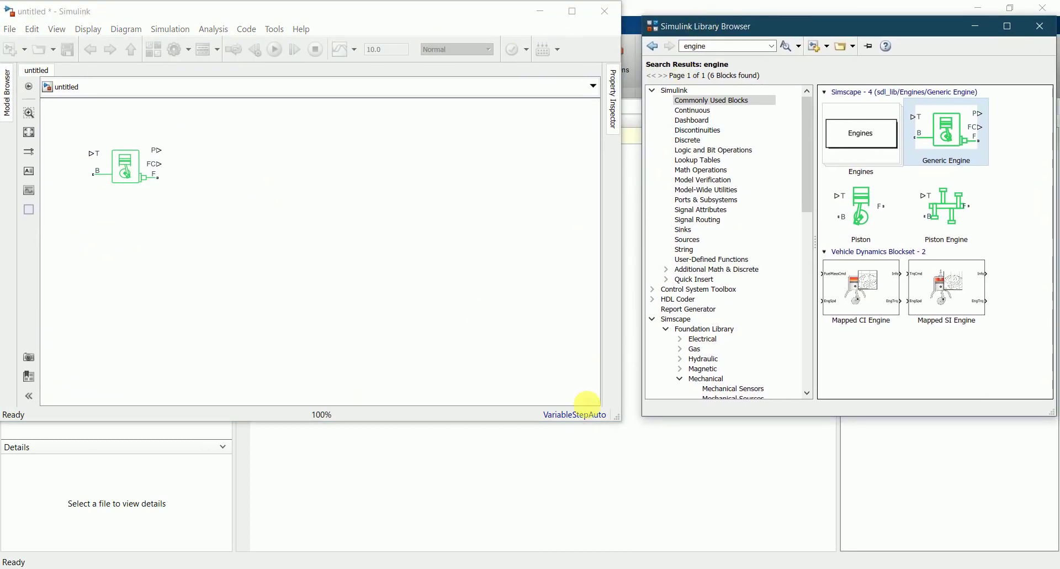
drag(622, 424, 634, 426)
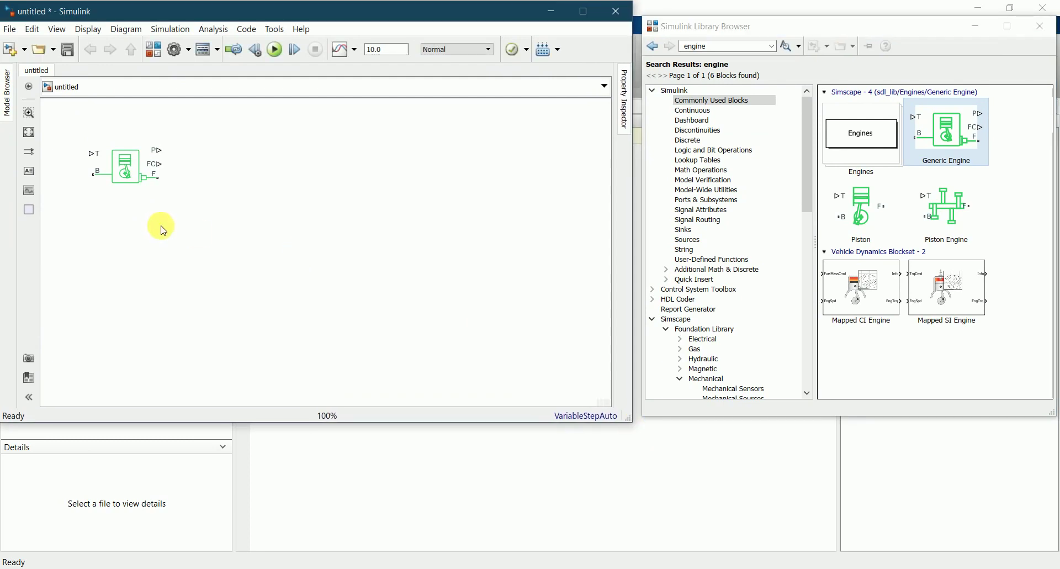
click(93, 175)
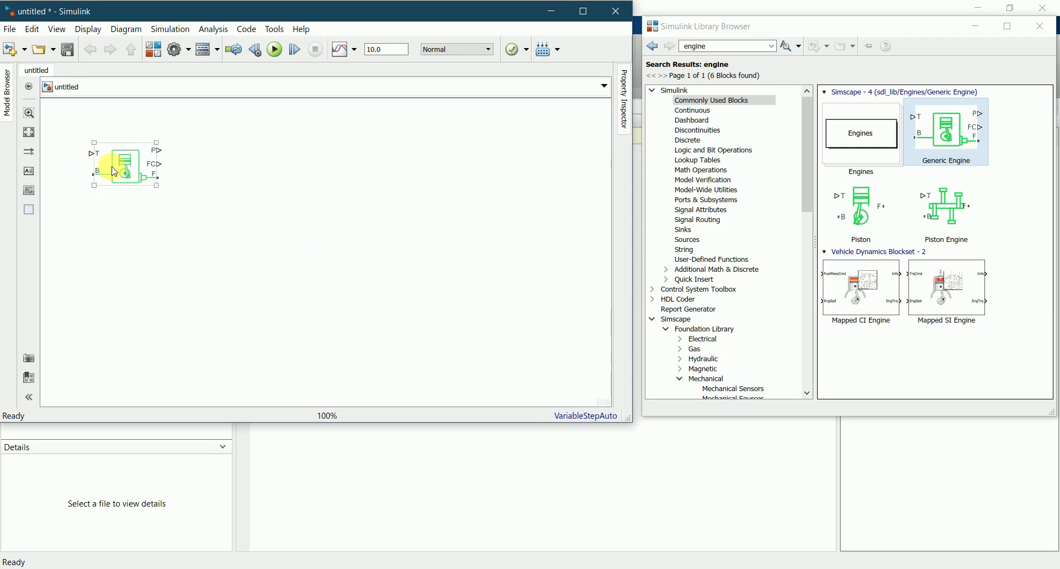
click(169, 190)
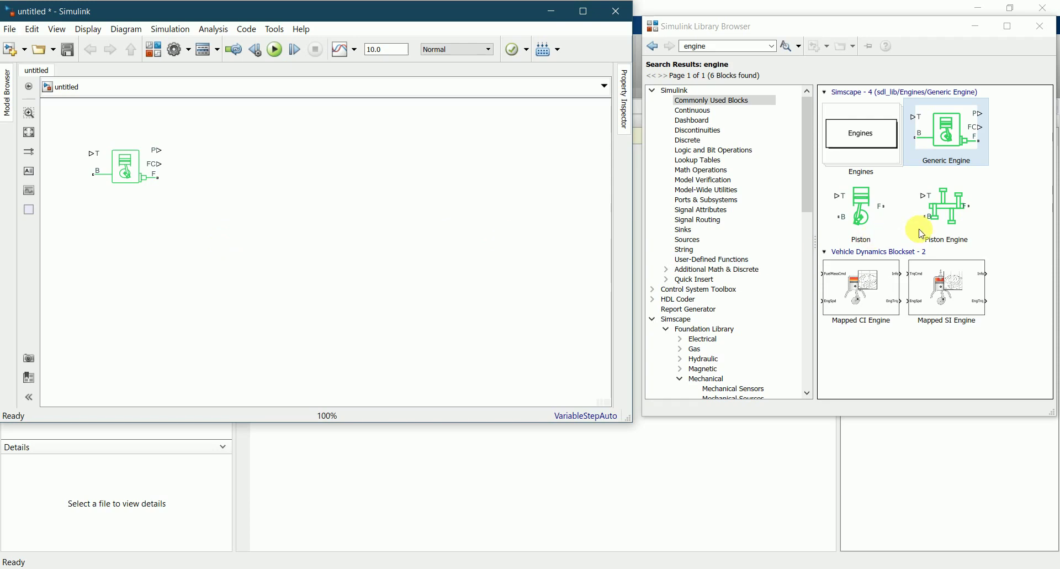
double_click(717, 47)
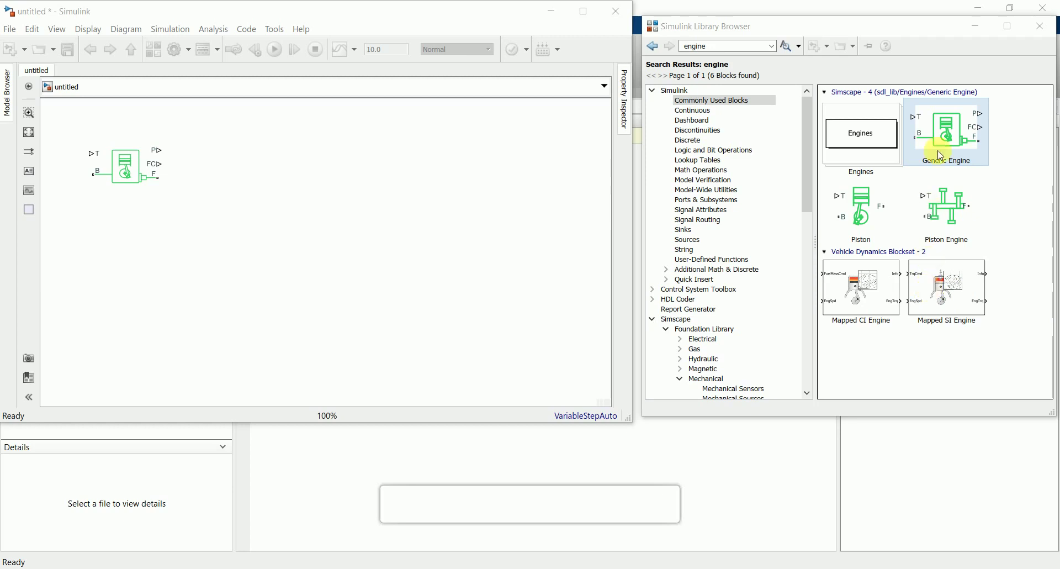
click(742, 49)
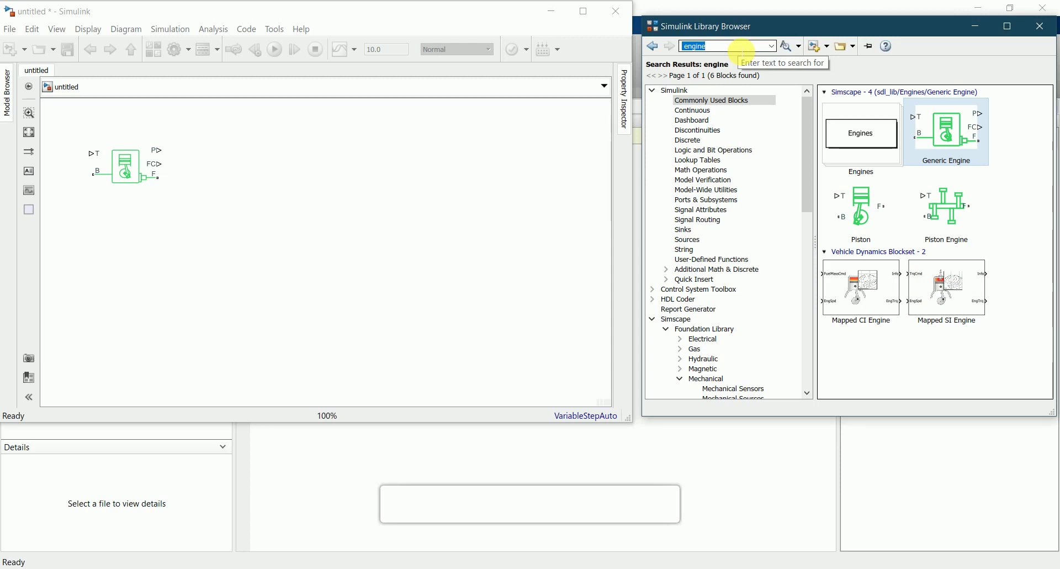
- Search for 'ps constant' and place a PS Constant block in the model
text(ps )
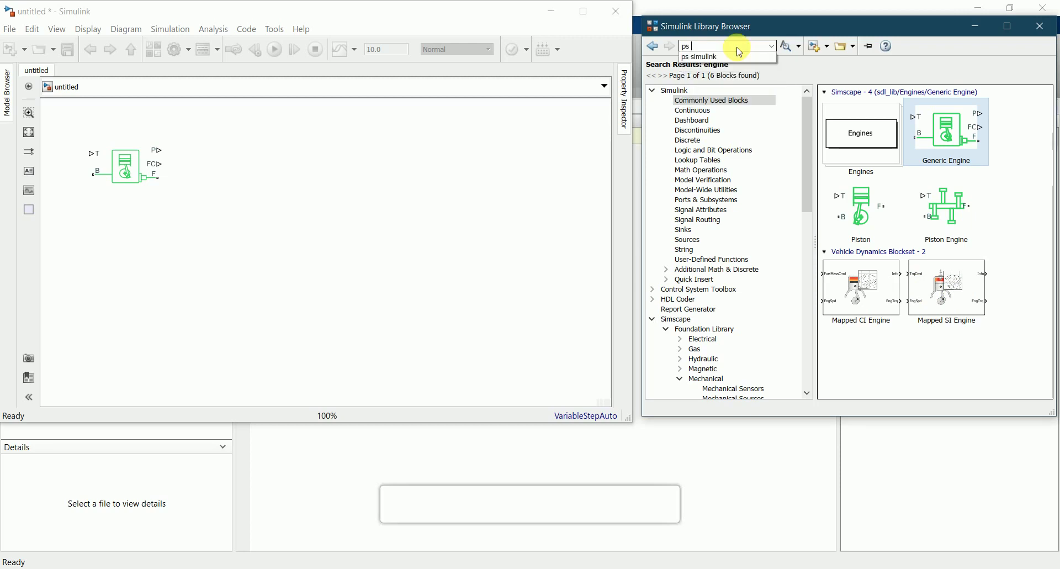
text(cons)
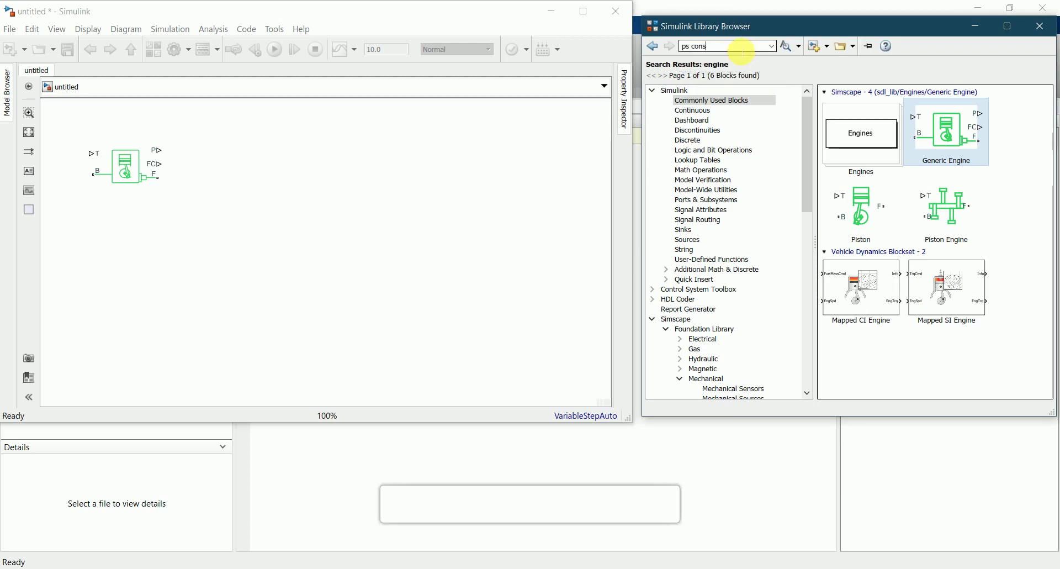
text(tant)
key(Return)
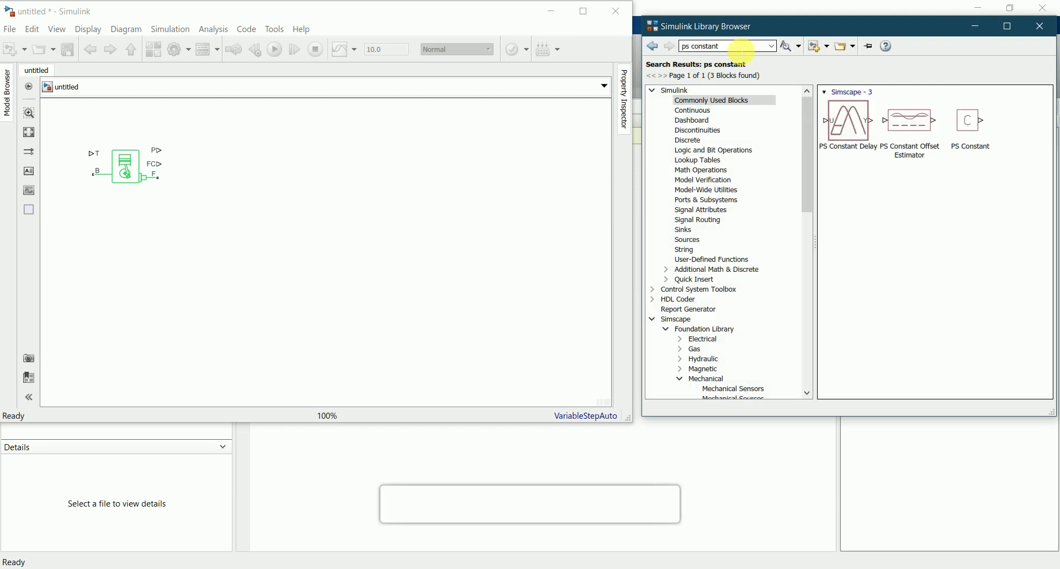
drag(971, 123, 158, 251)
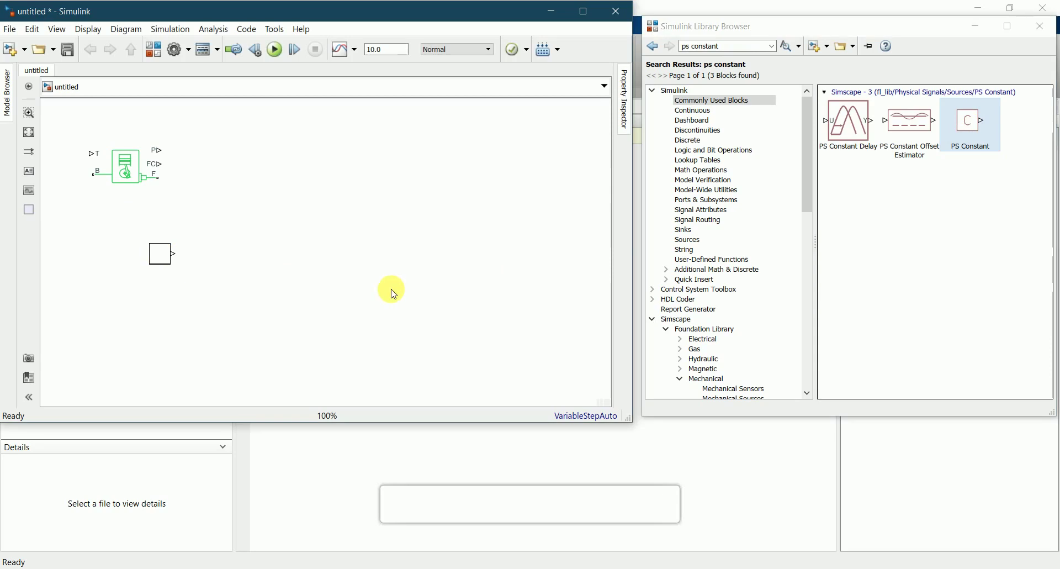
scroll(390, 289, up, 1)
scroll(416, 296, down, 2)
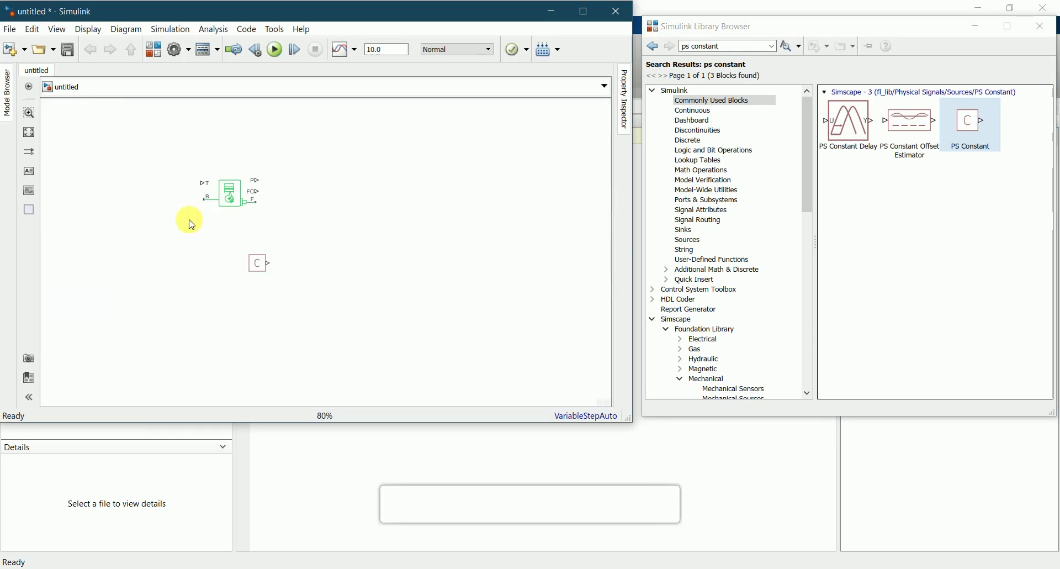
- Position the PS Constant so its output connects to the engine's T input
drag(278, 270, 139, 173)
click(172, 239)
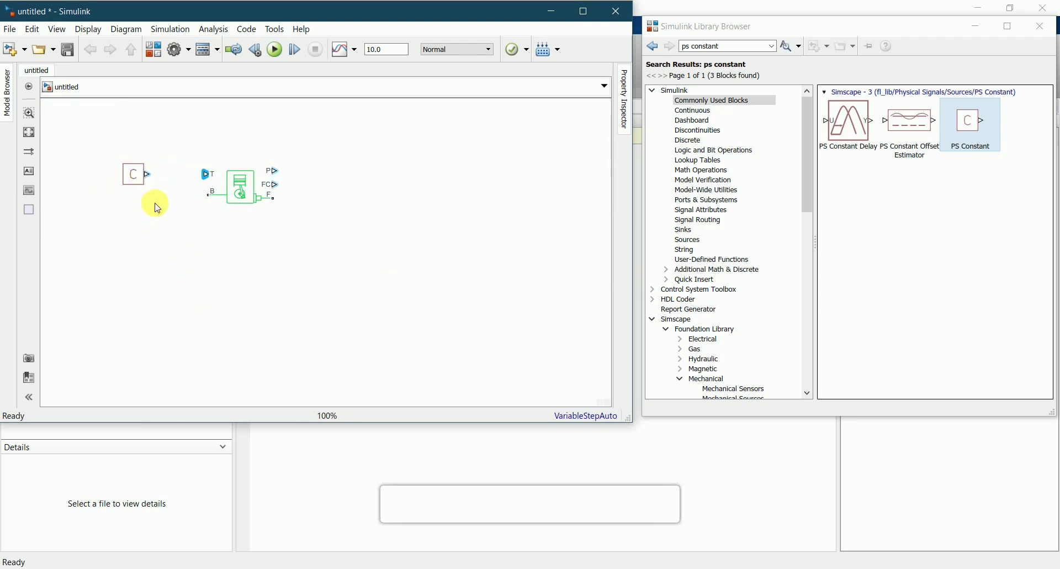
click(145, 174)
click(200, 240)
click(282, 268)
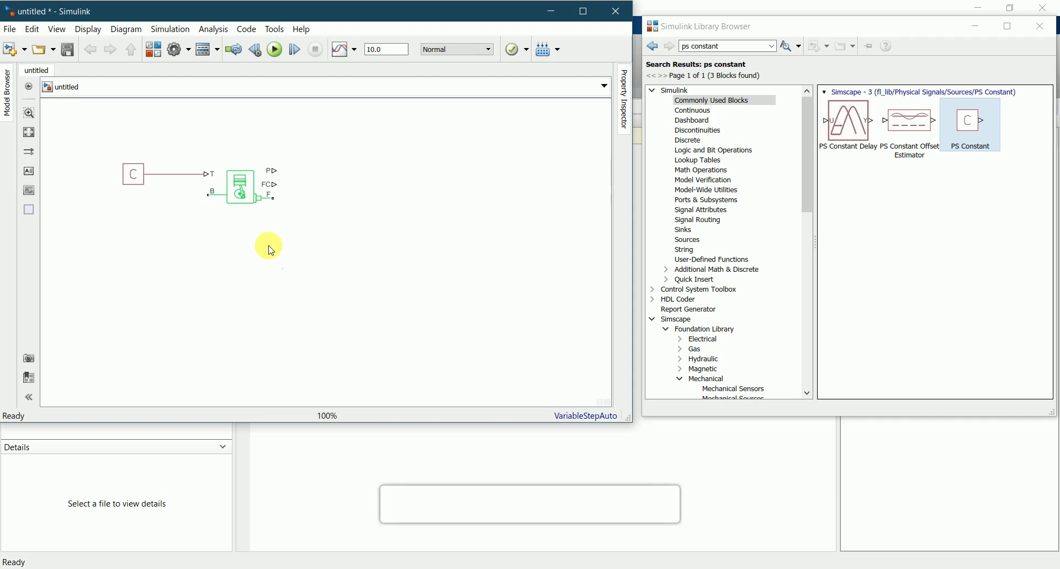
click(718, 46)
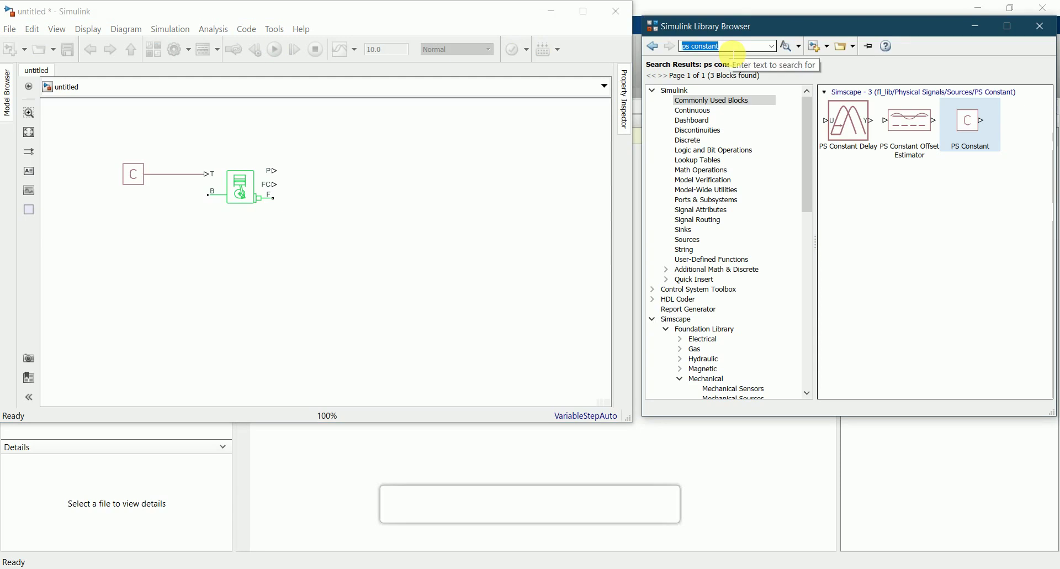
- Search 'mechanical ro' and place a Mechanical Rotational Reference block beneath the engine
text(me)
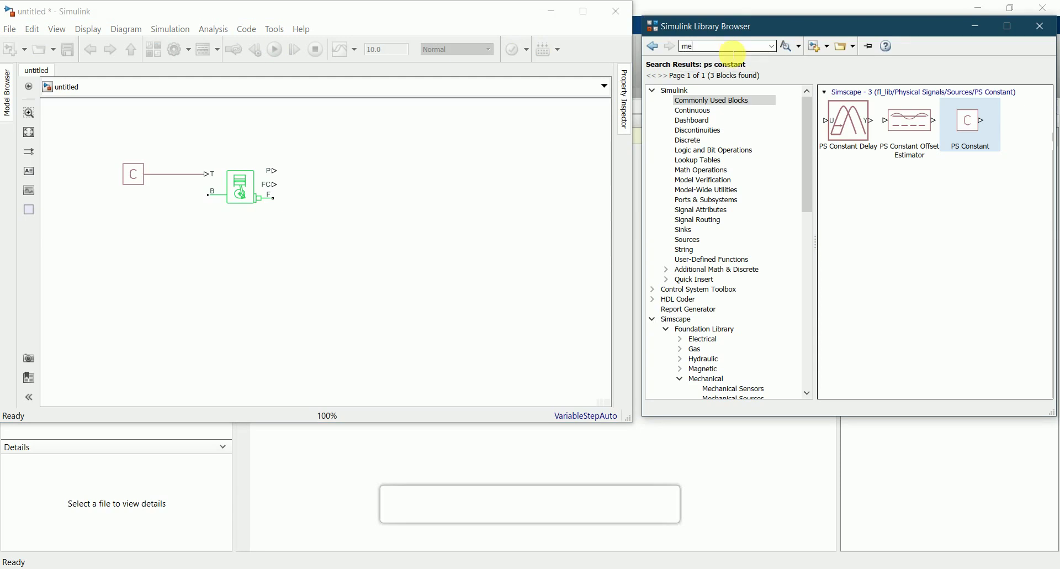
text(chanical rotational)
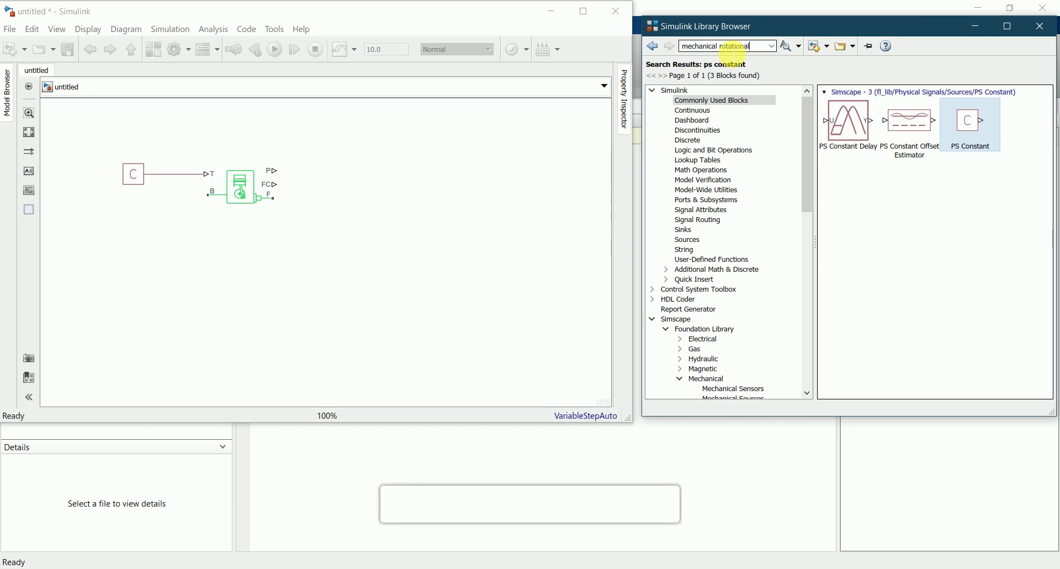
key(Return)
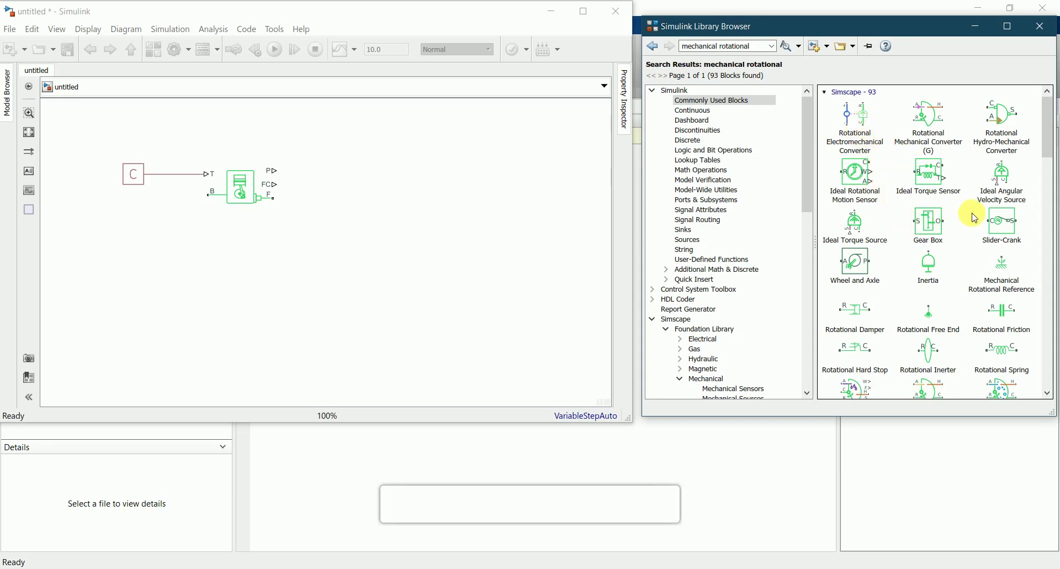
scroll(1010, 223, down, 1)
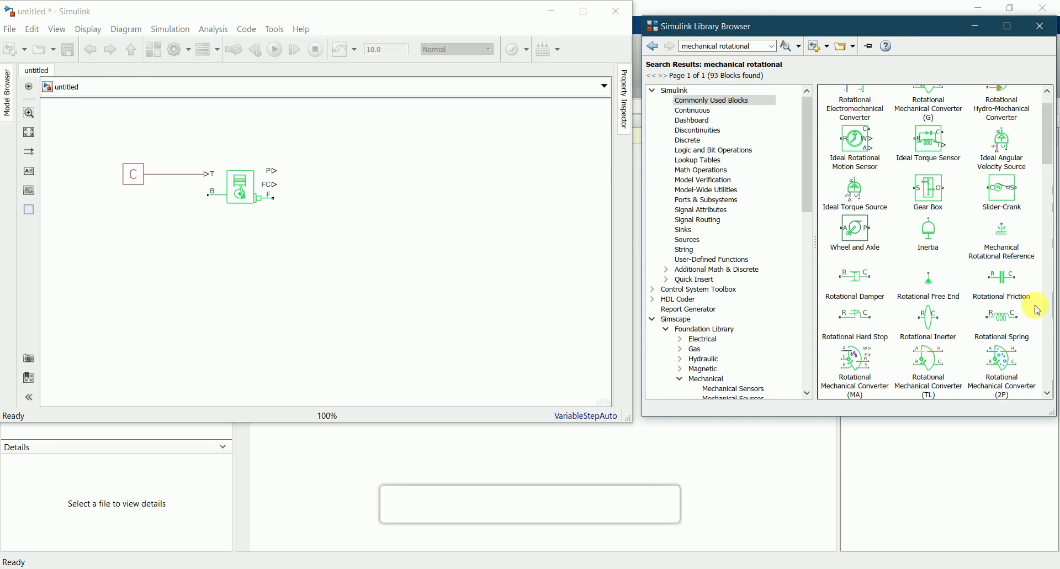
drag(1008, 237, 347, 270)
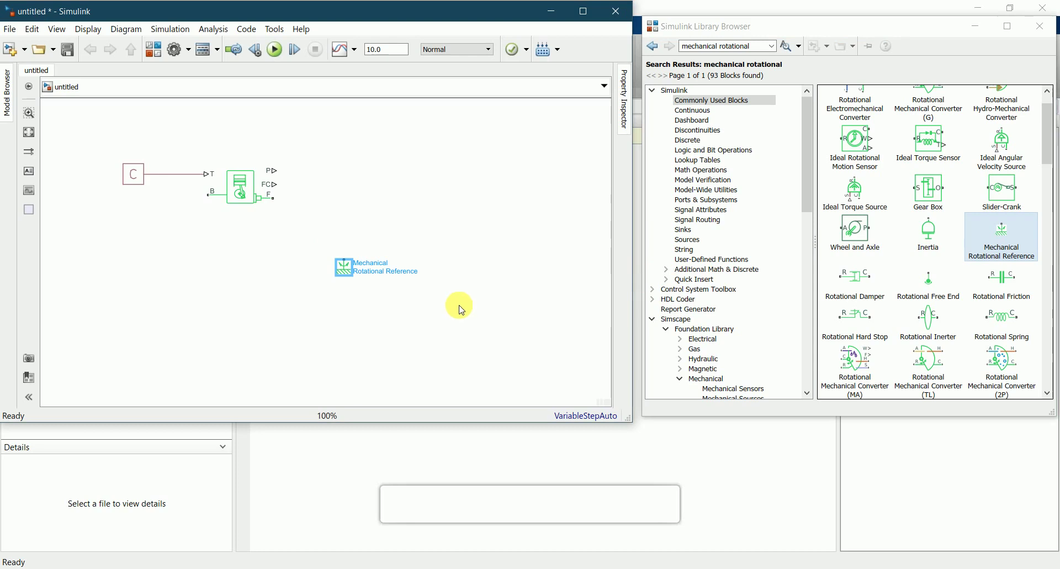
click(462, 310)
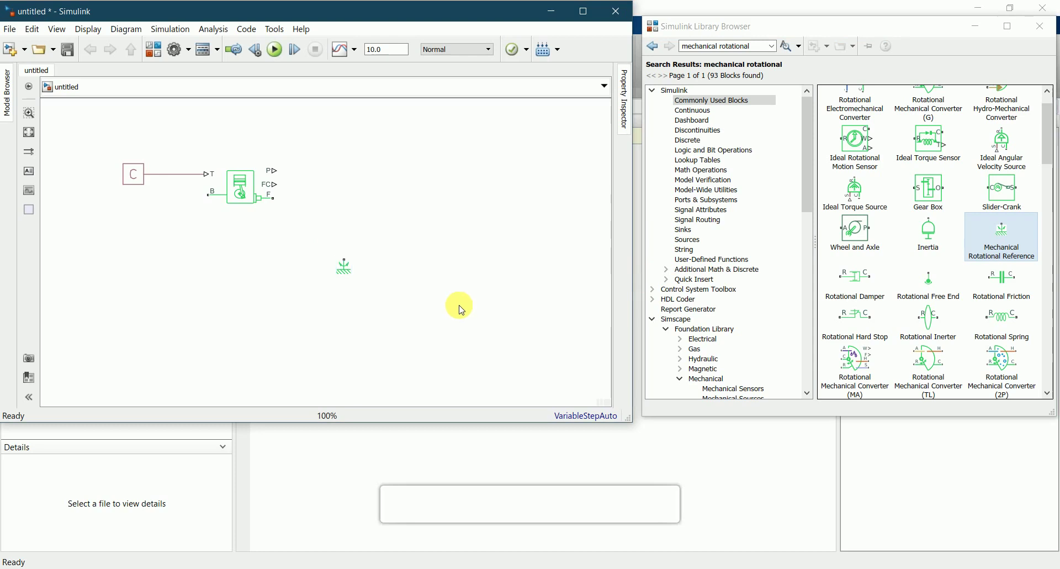
scroll(462, 310, down, 1)
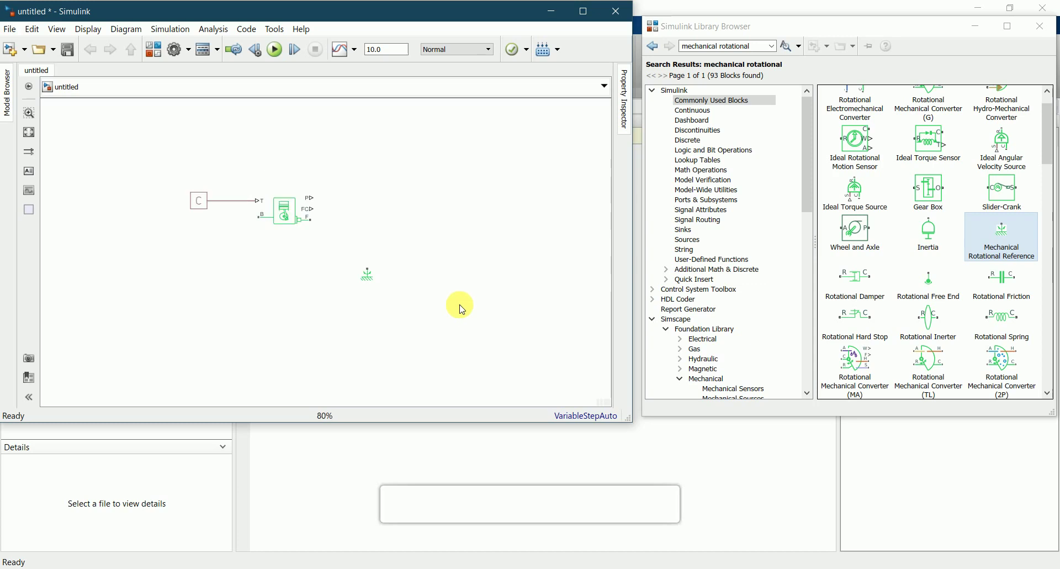
drag(366, 275, 206, 260)
click(256, 323)
click(221, 251)
- Wire the Generic Engine's B port to the Mechanical Rotational Reference
scroll(205, 248, up, 1)
click(275, 210)
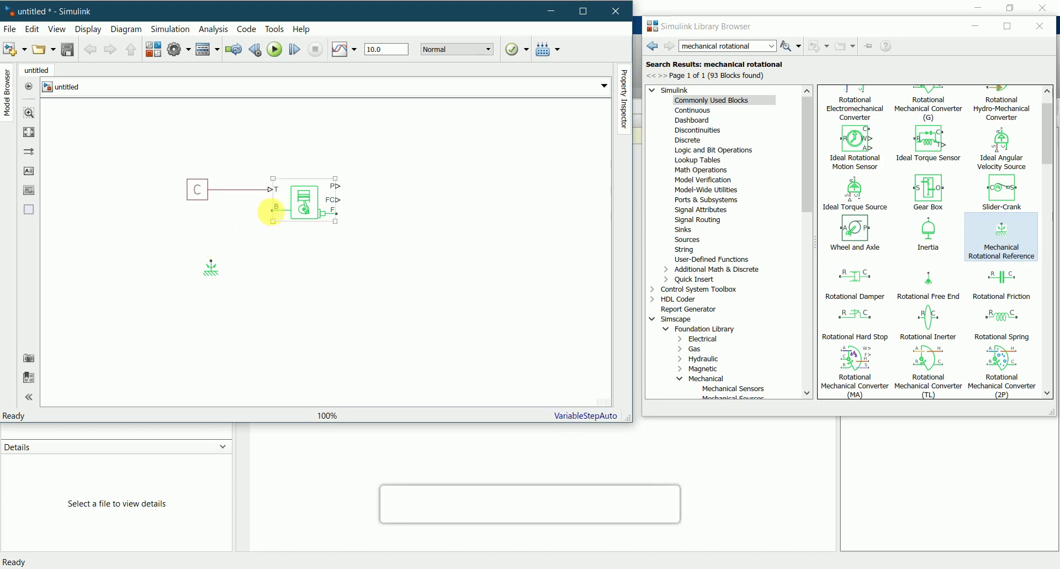
mouse_move(272, 211)
mouse_down()
mouse_move(243, 213)
mouse_move(214, 260)
mouse_up()
click(291, 310)
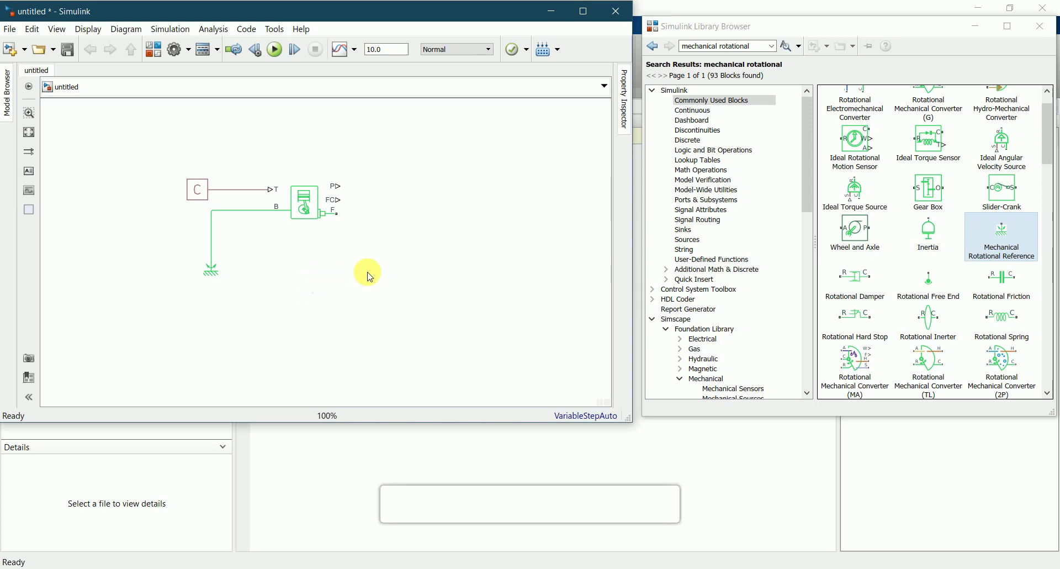
scroll(370, 276, down, 1)
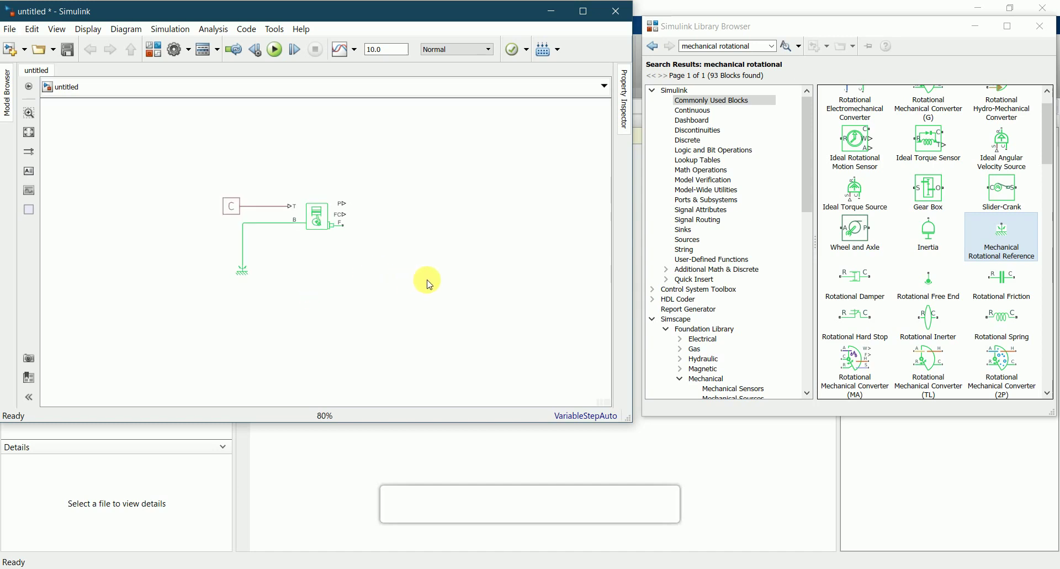
click(758, 47)
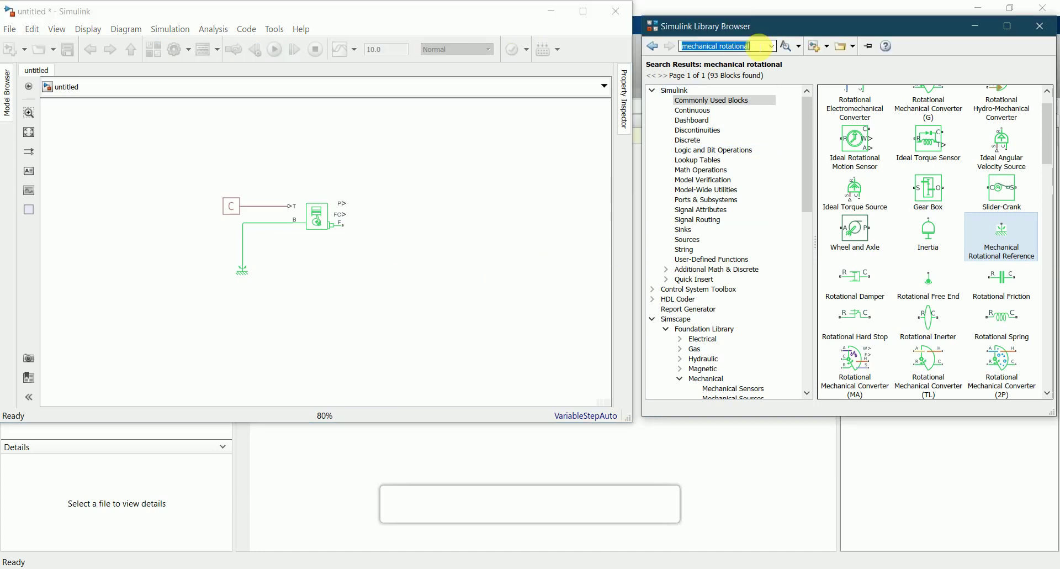
- Search for 'inertia' and place an Inertia block in the model
text(inert)
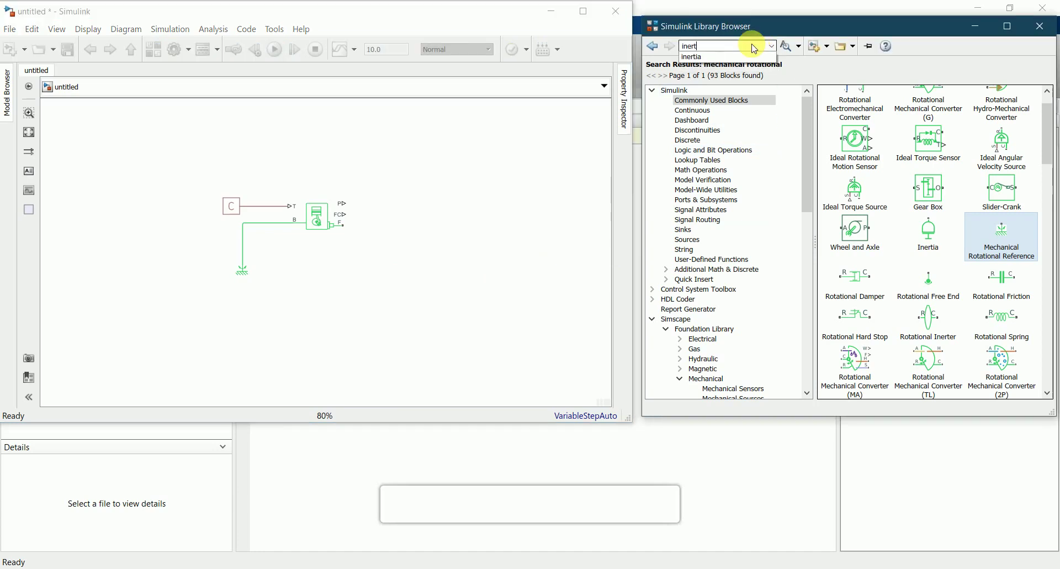
text(ai)
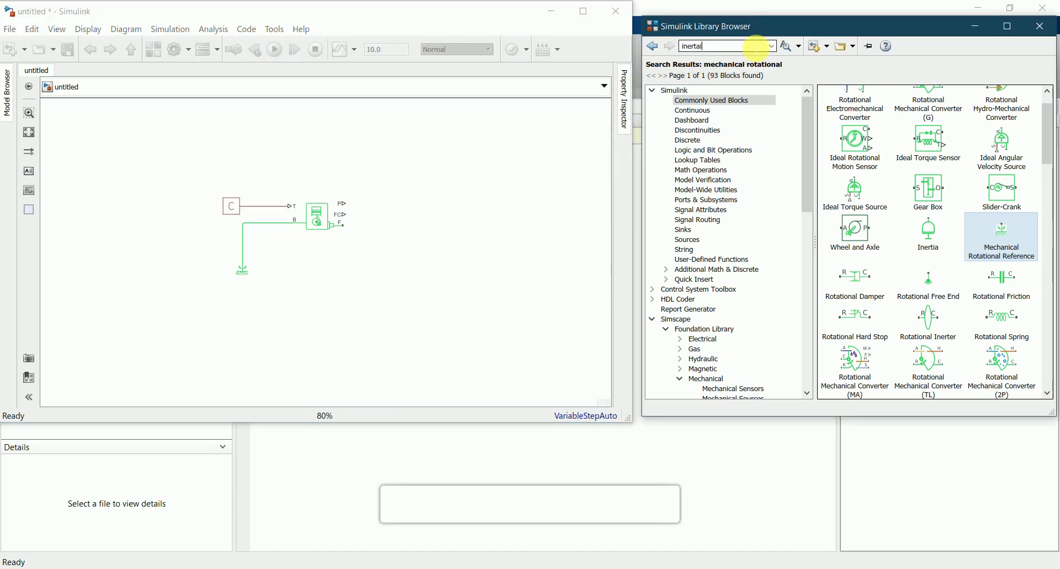
key(BackSpace)
key(BackSpace)
text(ia)
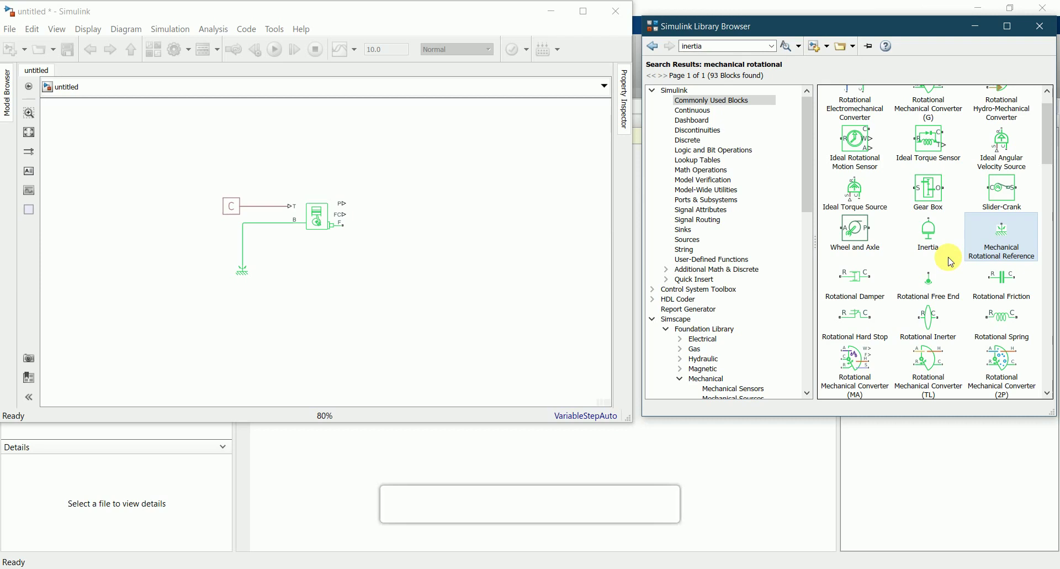
click(728, 47)
key(Return)
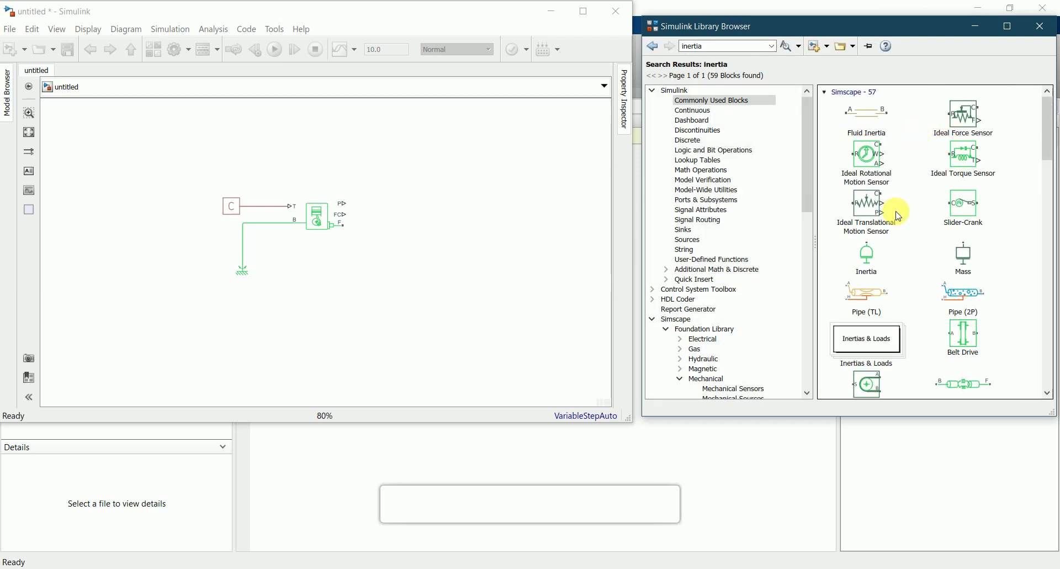
drag(869, 256, 391, 261)
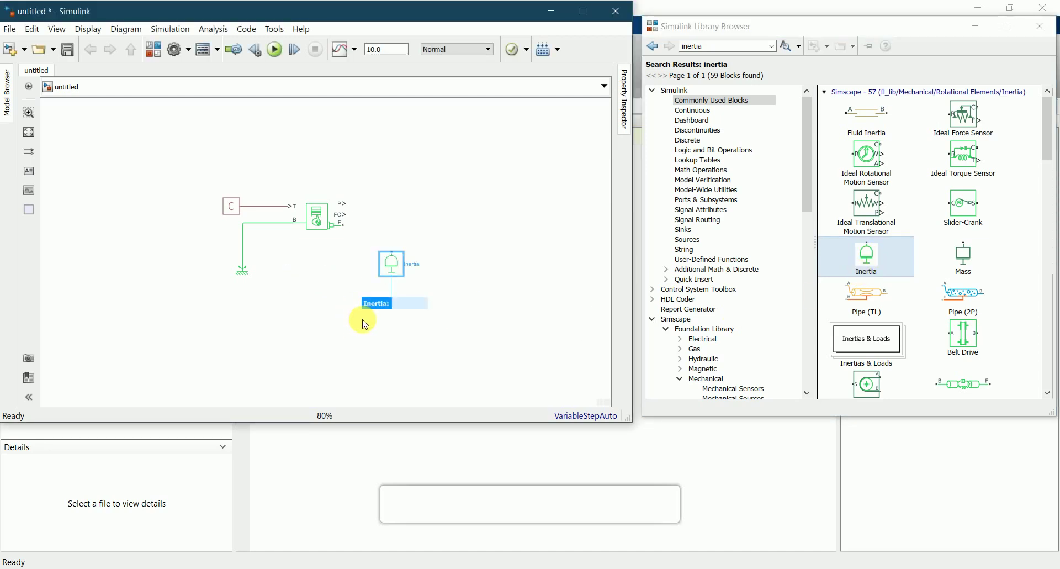
click(353, 333)
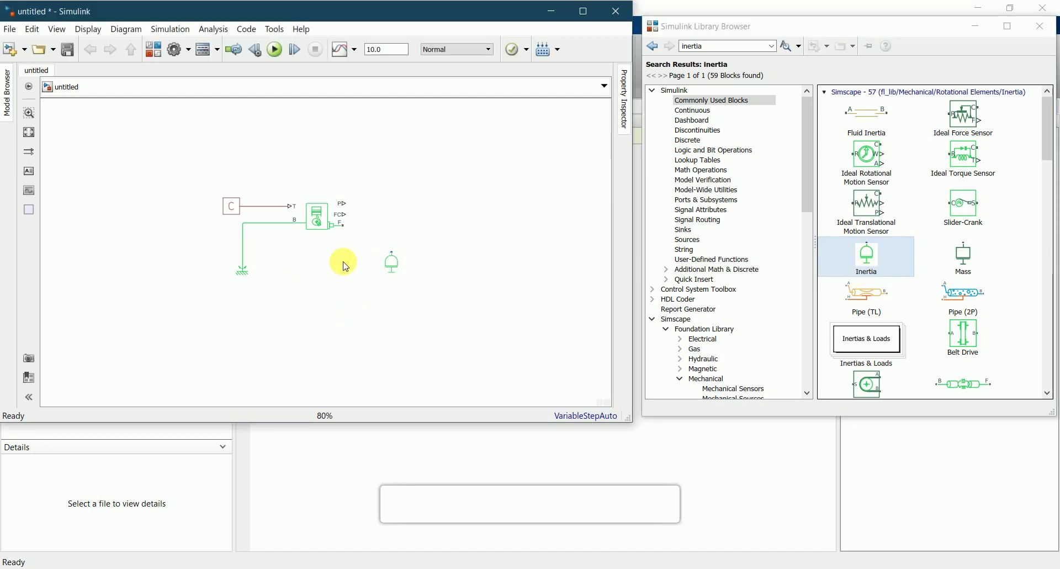
- Open the Inertia block's Block Parameters dialog
scroll(344, 262, up, 1)
click(401, 269)
double_click(401, 269)
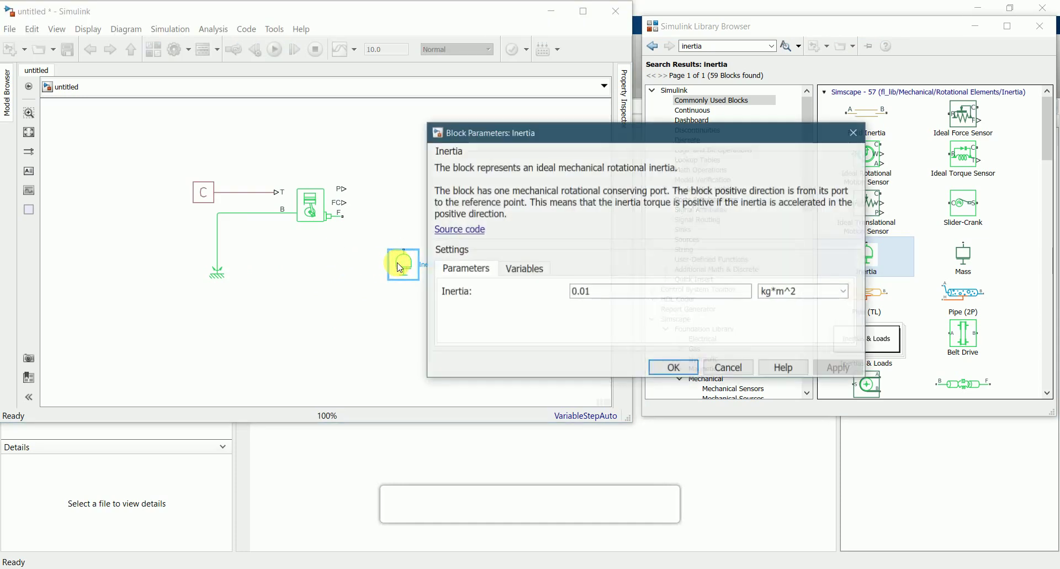
- Set Inertia to 0.2 kg*m^2 and initial rotational velocity to 800 rpm, then apply
drag(493, 128, 500, 66)
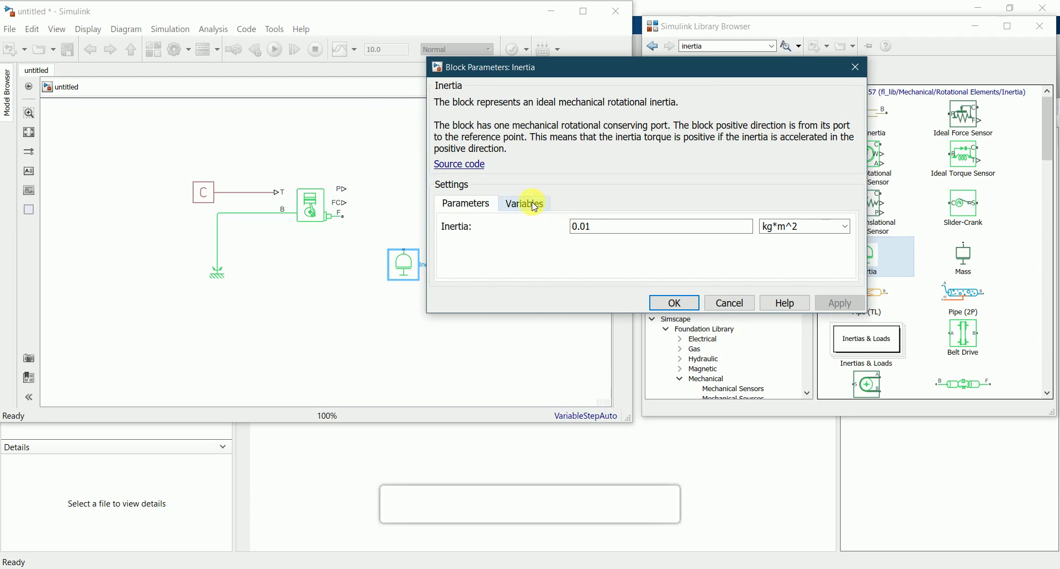
click(607, 226)
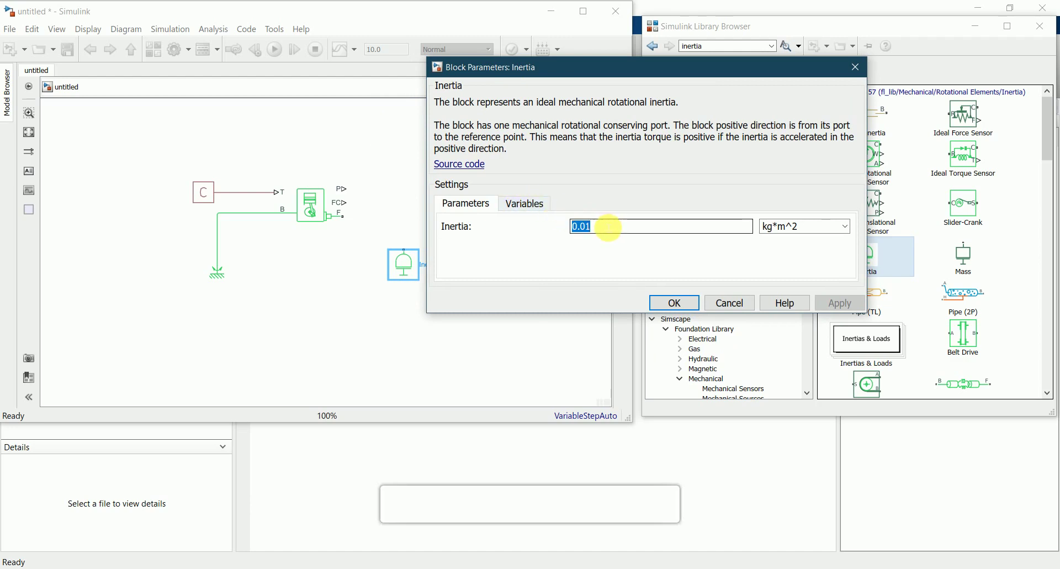
text(0)
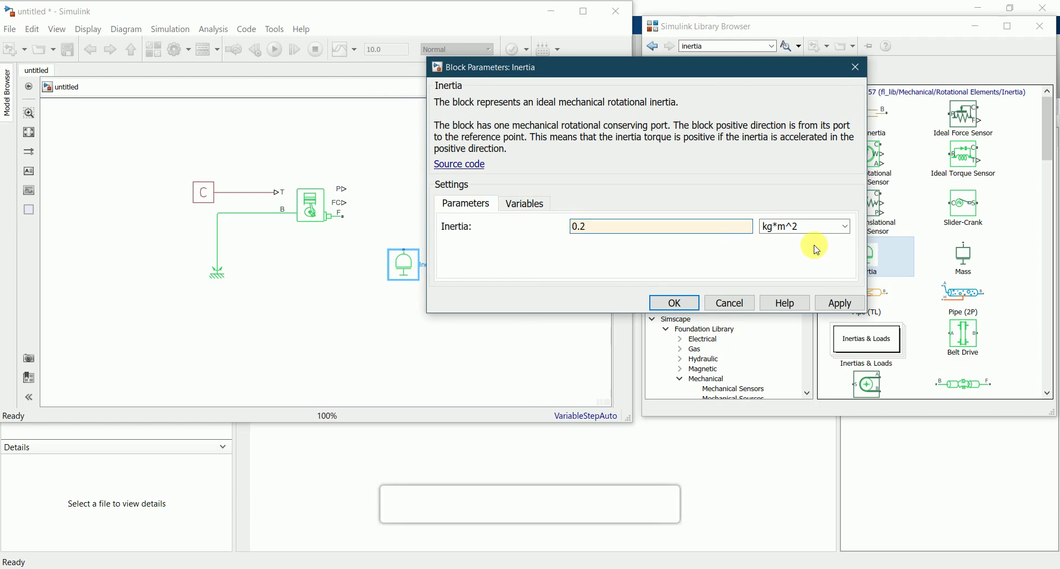
click(522, 203)
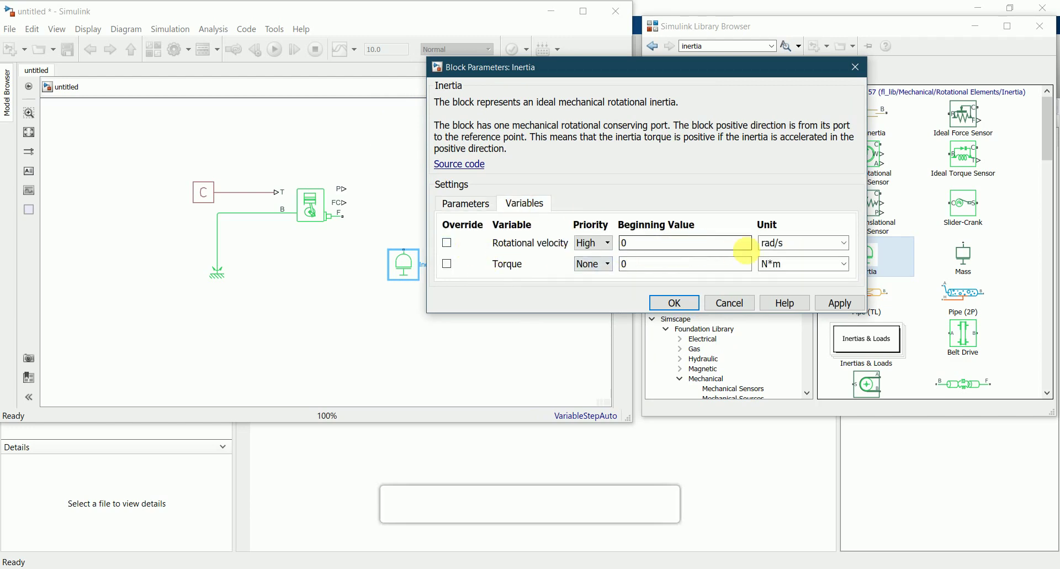
click(787, 249)
click(681, 250)
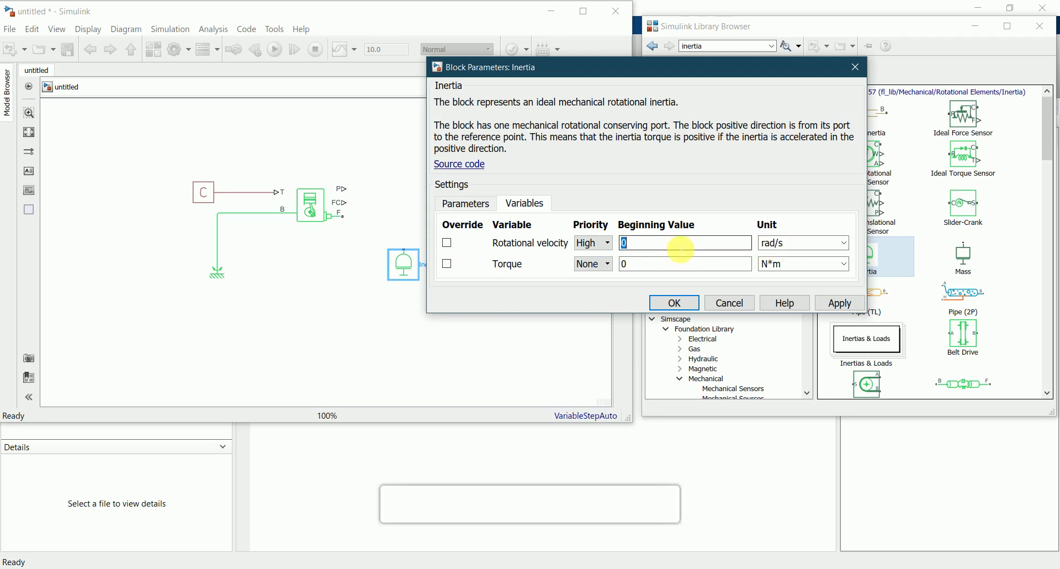
text(800)
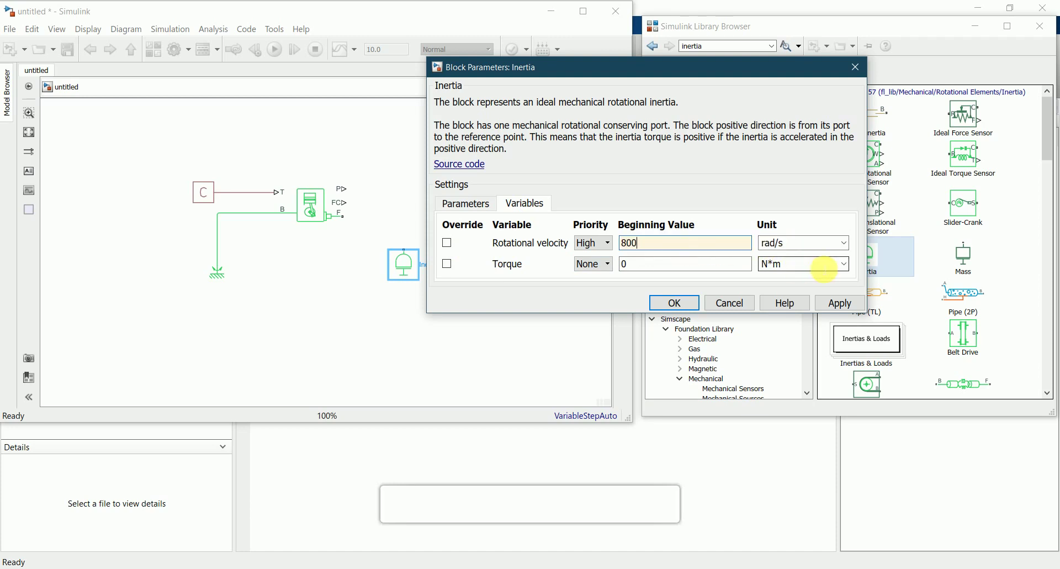
click(843, 243)
click(810, 255)
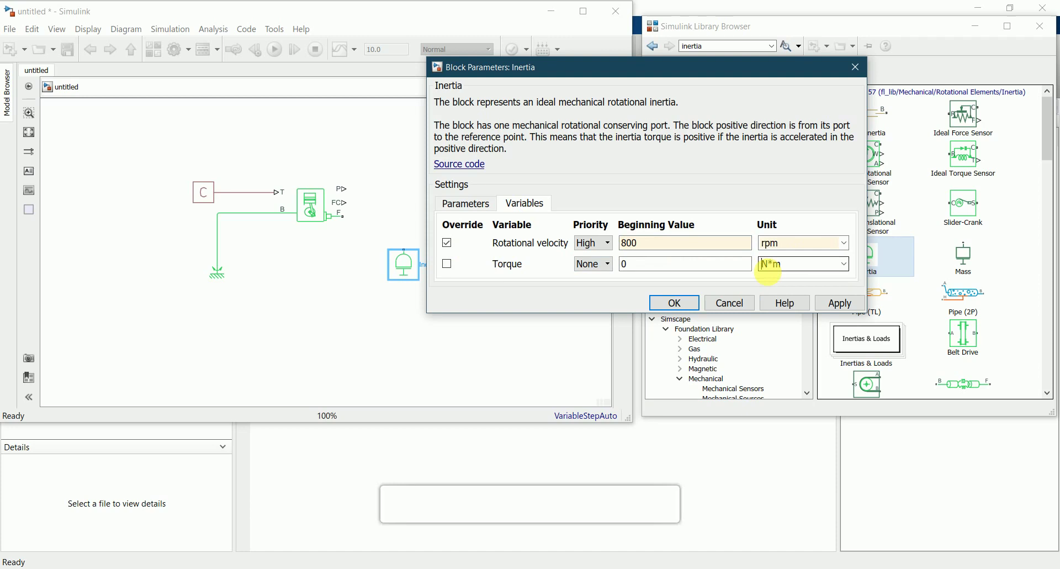
click(840, 303)
click(674, 302)
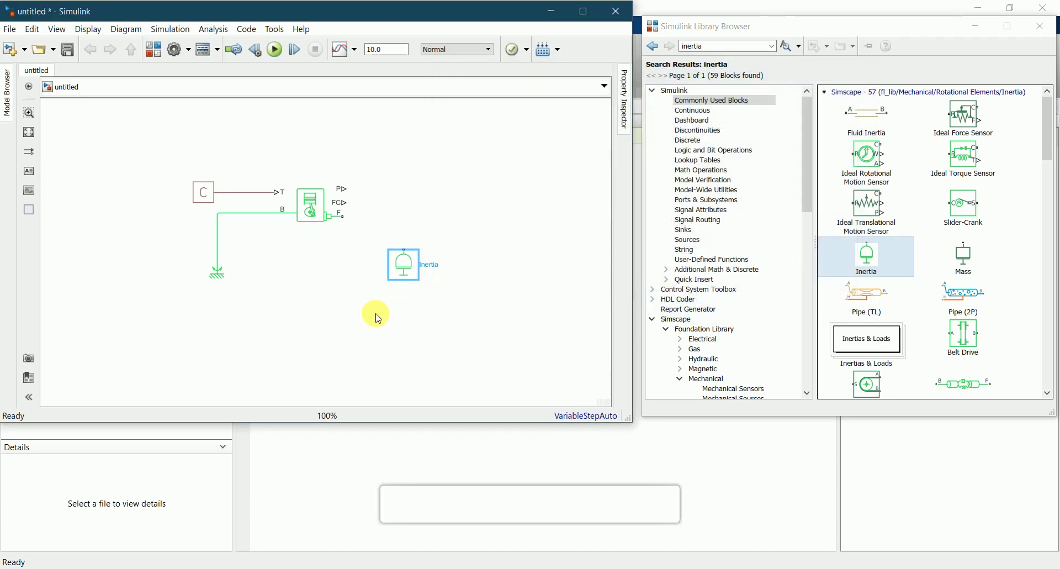
- Wire the Inertia block to the engine's F port and shift it slightly left
click(378, 319)
mouse_move(404, 249)
mouse_down()
mouse_move(370, 210)
mouse_move(343, 216)
mouse_up()
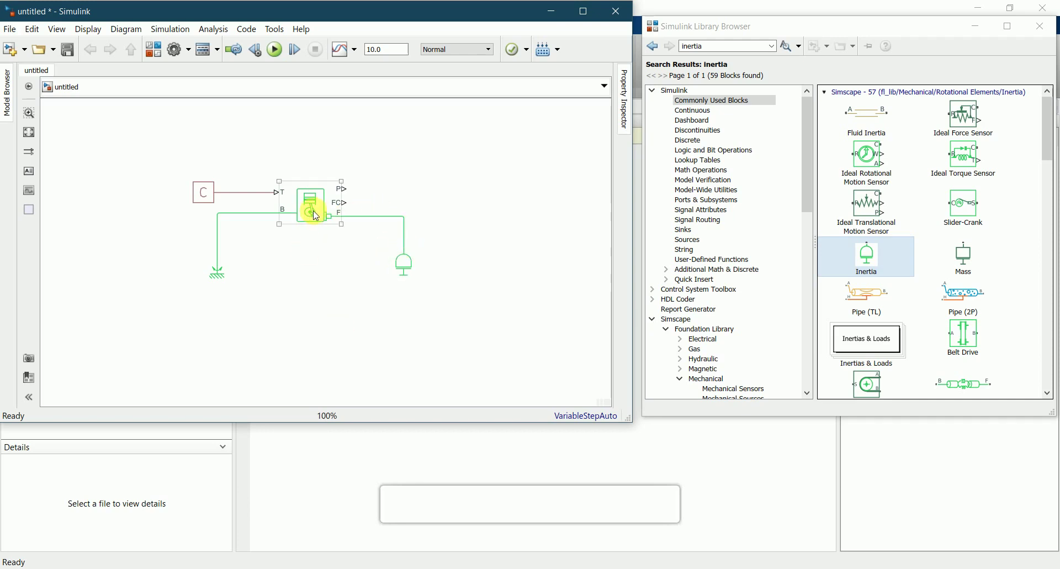
click(332, 302)
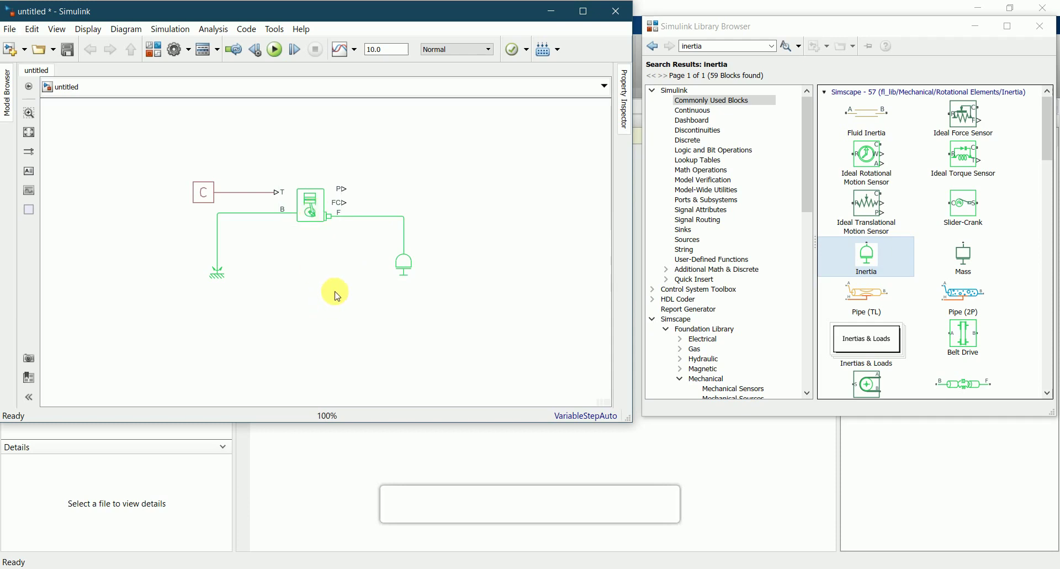
drag(412, 269, 397, 269)
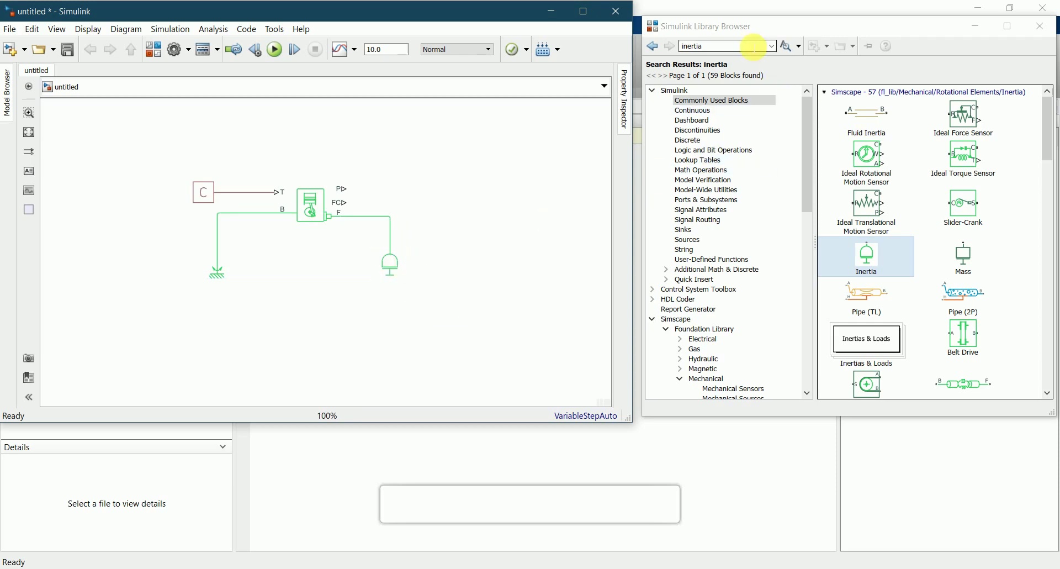
- Search for 'to' and place a Torque Converter block in the model
click(721, 47)
text(torque)
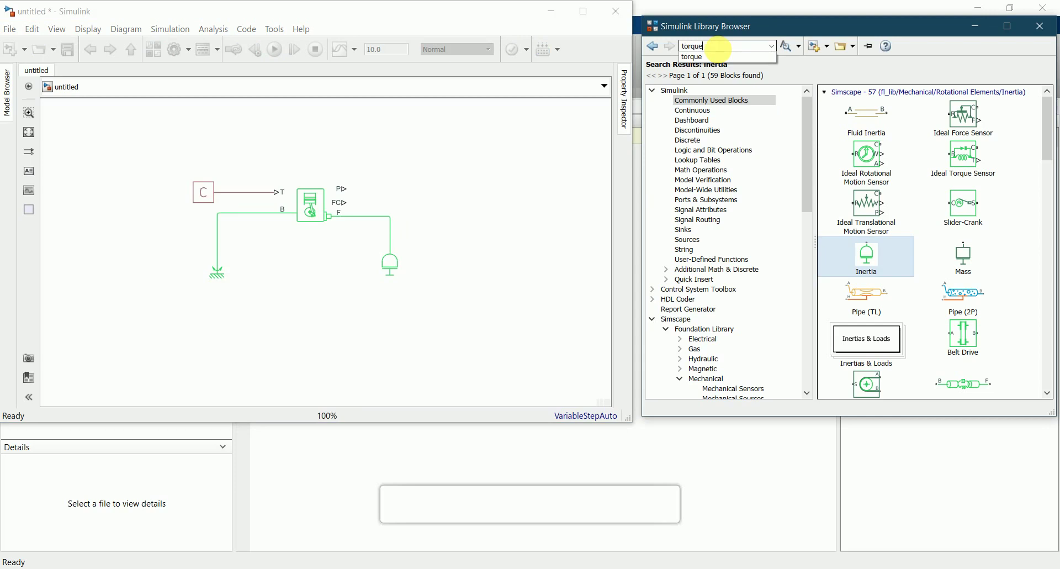
key(Return)
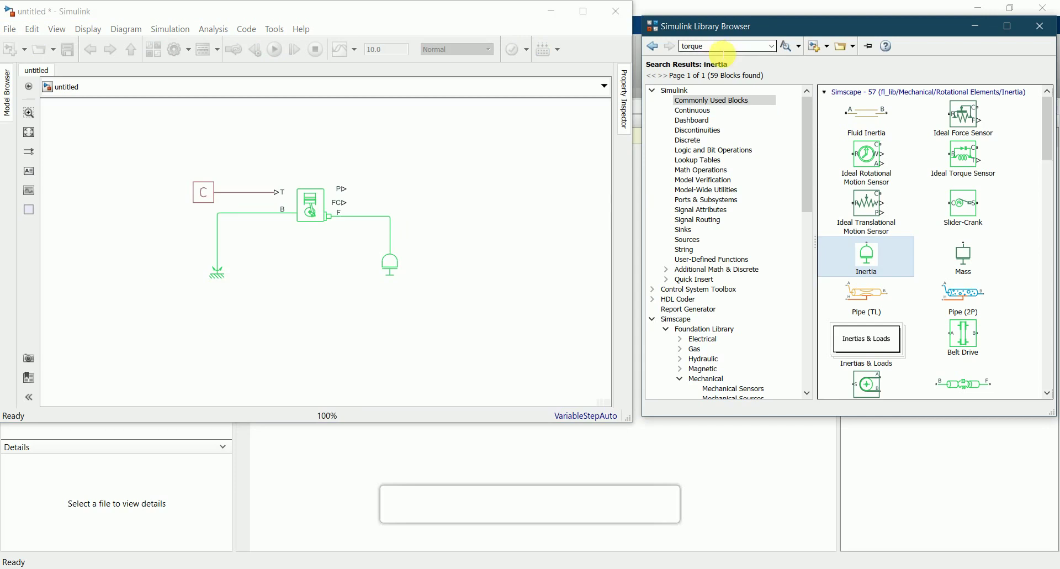
key(Return)
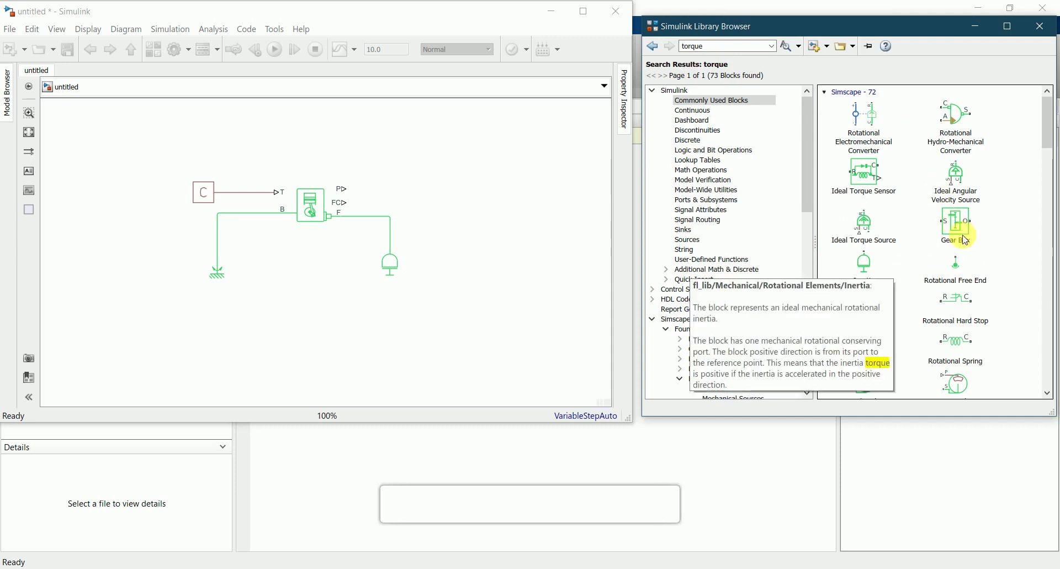
drag(1048, 135, 1049, 195)
click(958, 293)
drag(958, 295, 462, 225)
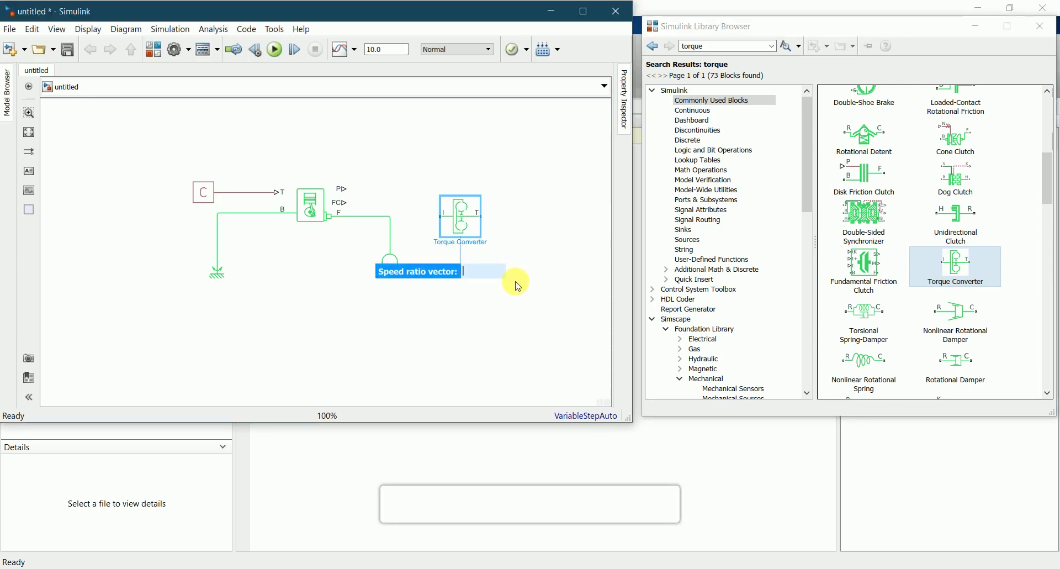
click(539, 270)
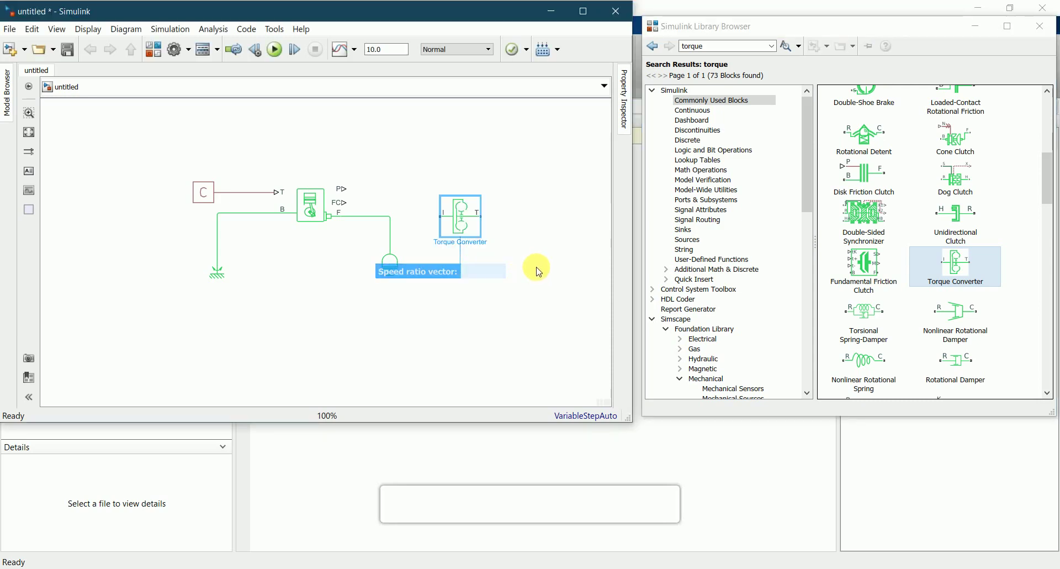
- Connect the Torque Converter's I port to the engine line and copy the Inertia block rightward
click(446, 221)
drag(440, 215, 390, 217)
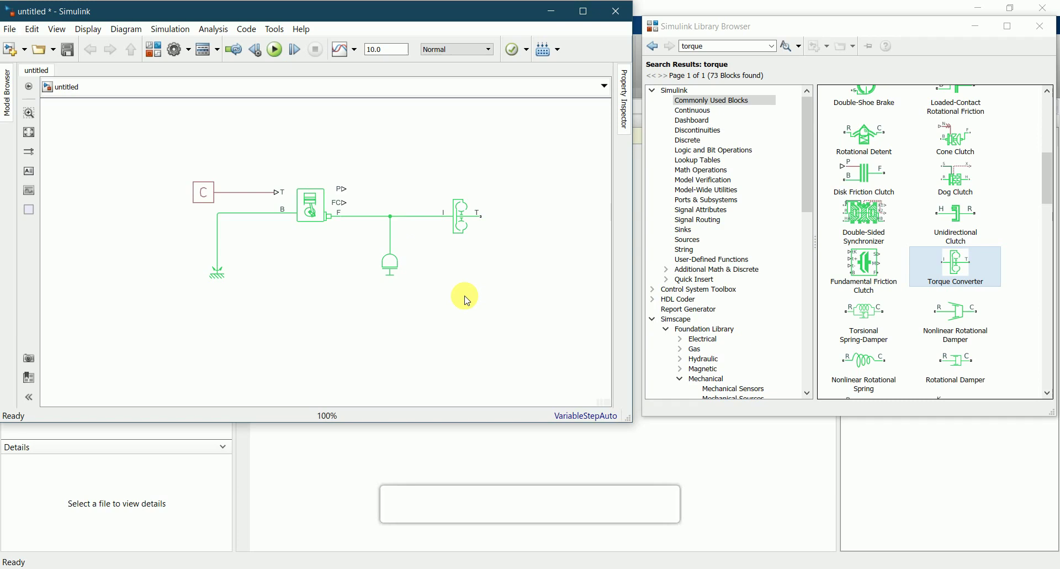
scroll(419, 276, down, 1)
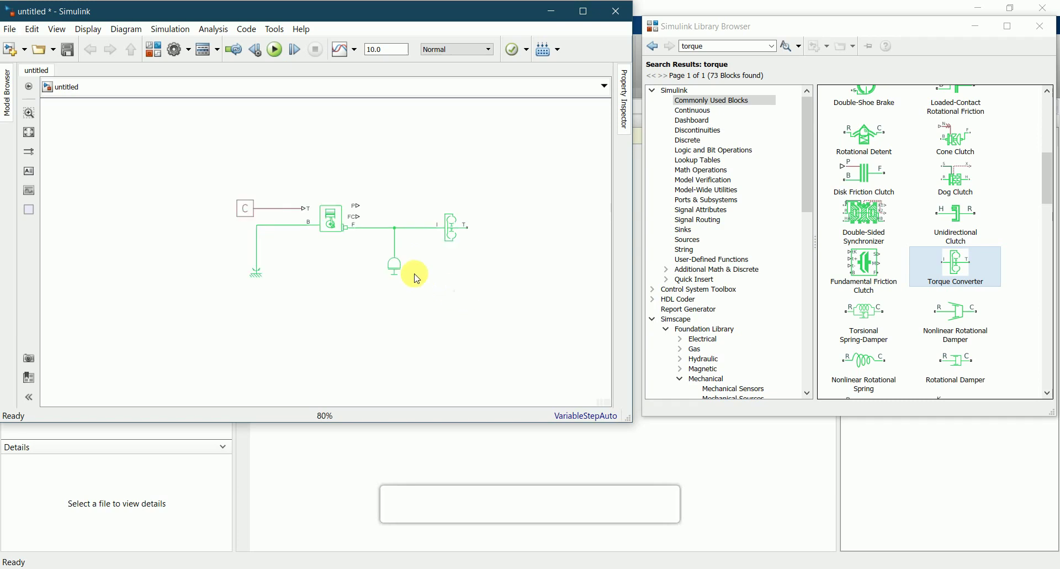
click(393, 265)
drag(395, 270, 516, 270)
click(509, 332)
- Set Inertia1's inertia to 5 and its rotational velocity beginning value to 0 rpm
double_click(513, 266)
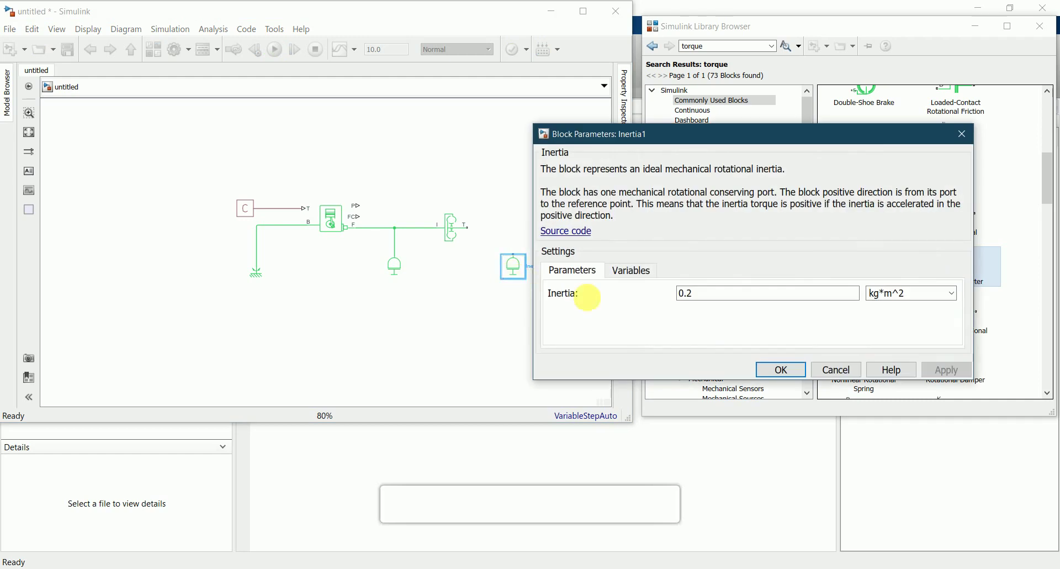
click(704, 295)
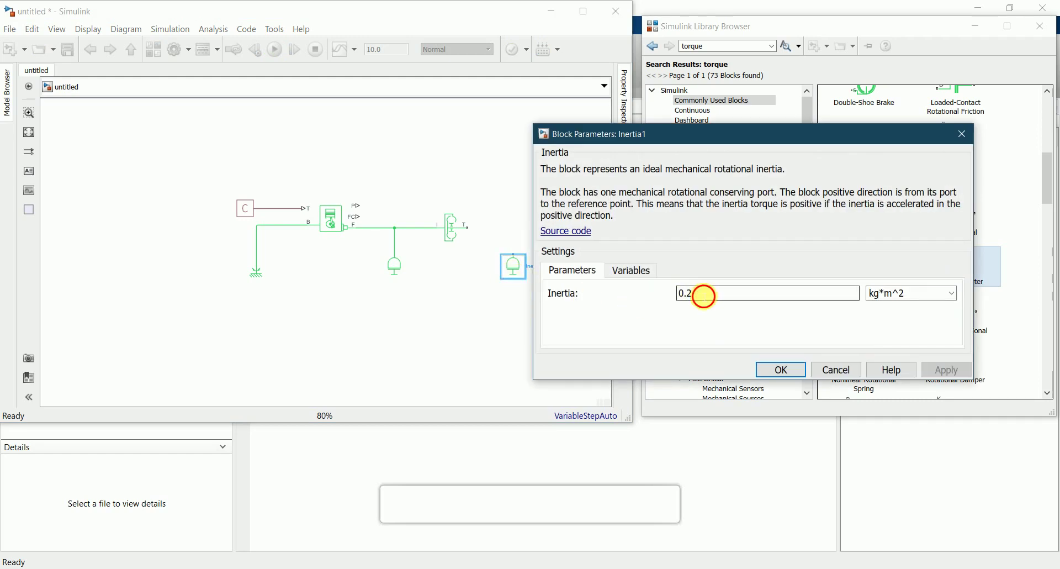
double_click(704, 296)
text(5)
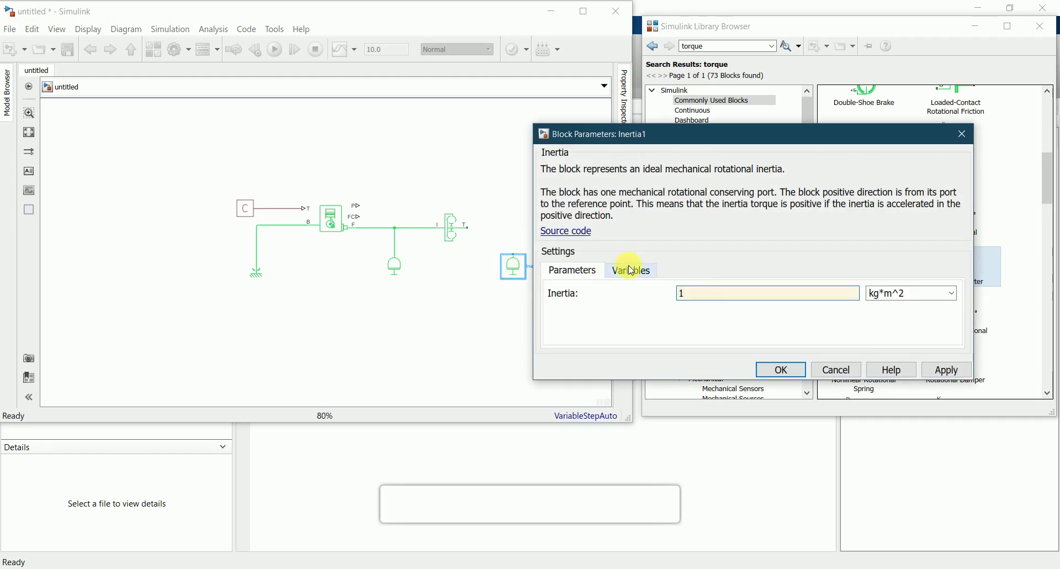
click(631, 270)
double_click(765, 310)
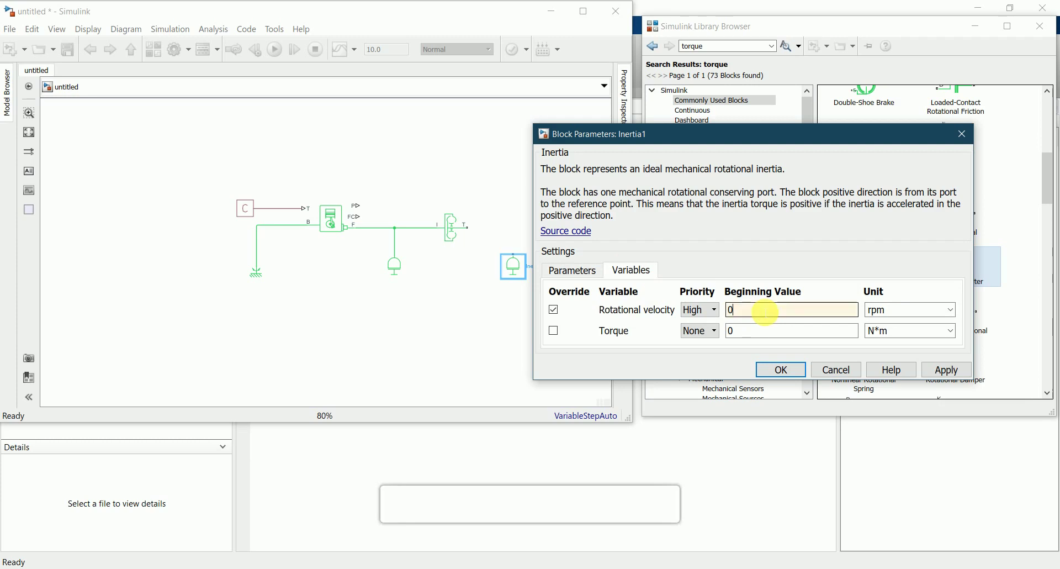
text(0)
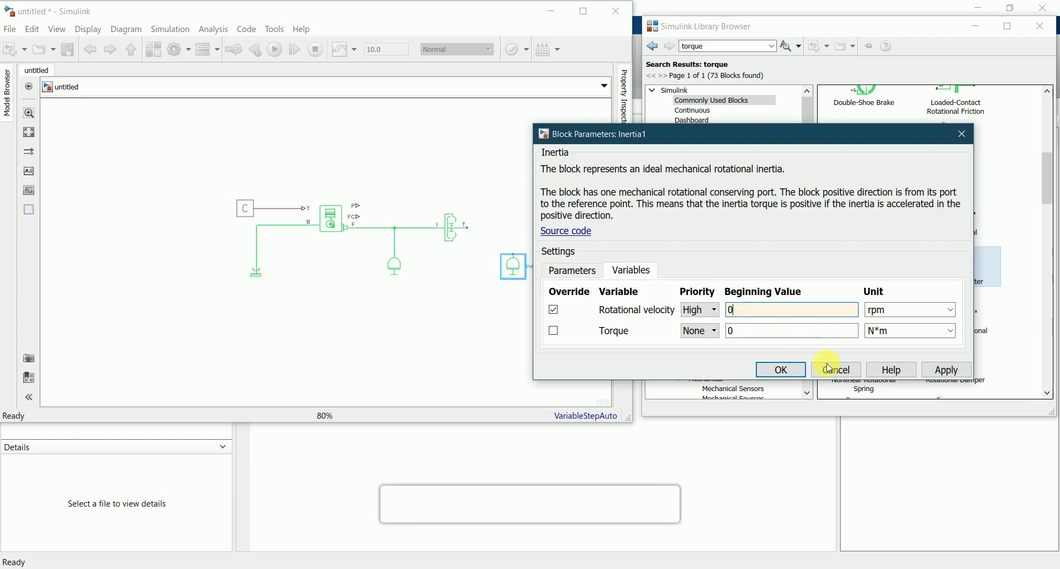
click(942, 369)
click(781, 369)
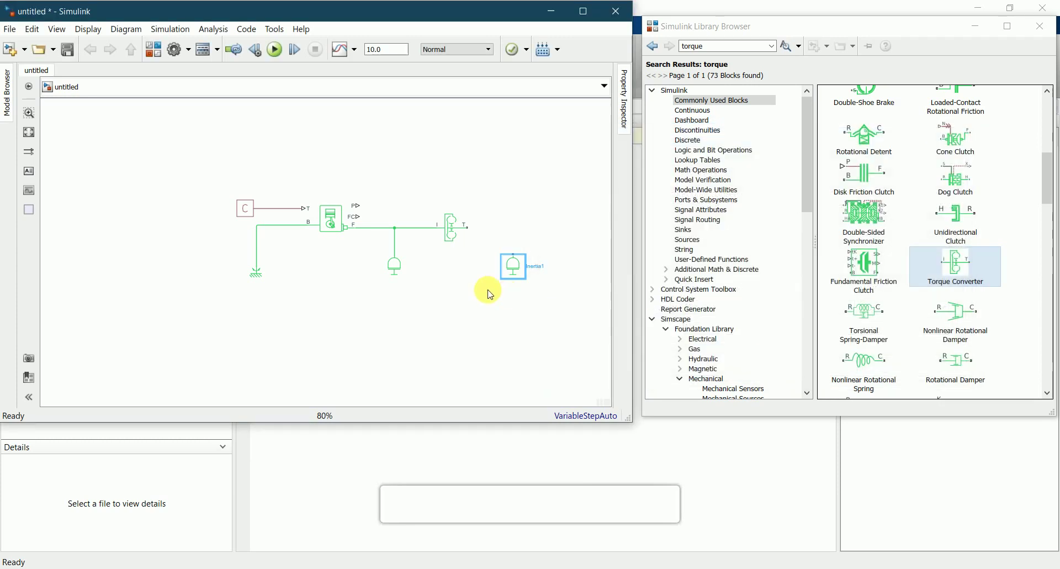
- Draw a line from the Torque Converter's T port to Inertia1
click(514, 275)
click(492, 315)
drag(511, 256, 468, 226)
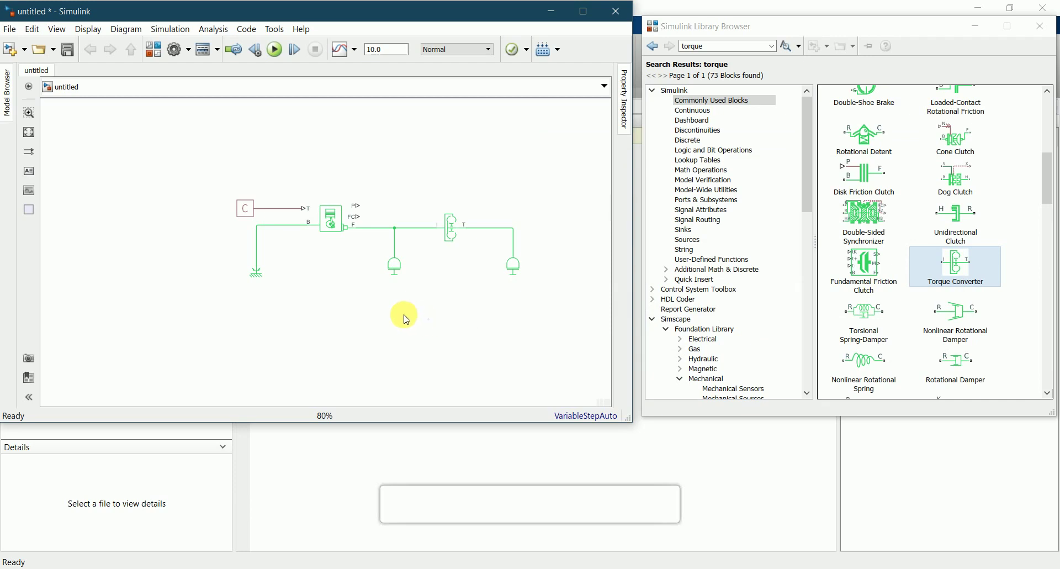
scroll(405, 320, down, 1)
scroll(486, 292, up, 3)
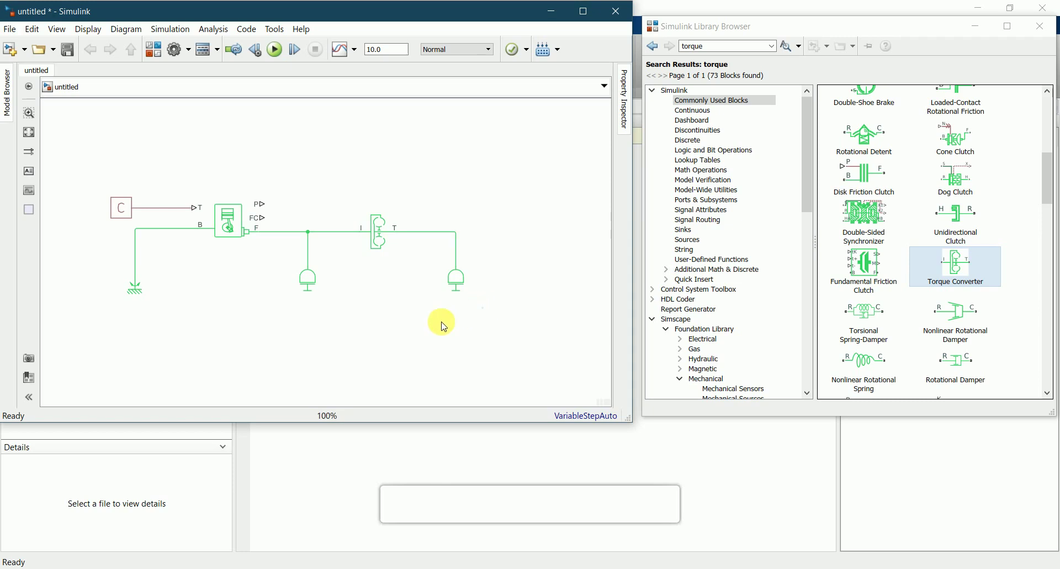
- Search the library for 'simple gear' and place a Simple Gear right of the second inertia
click(720, 49)
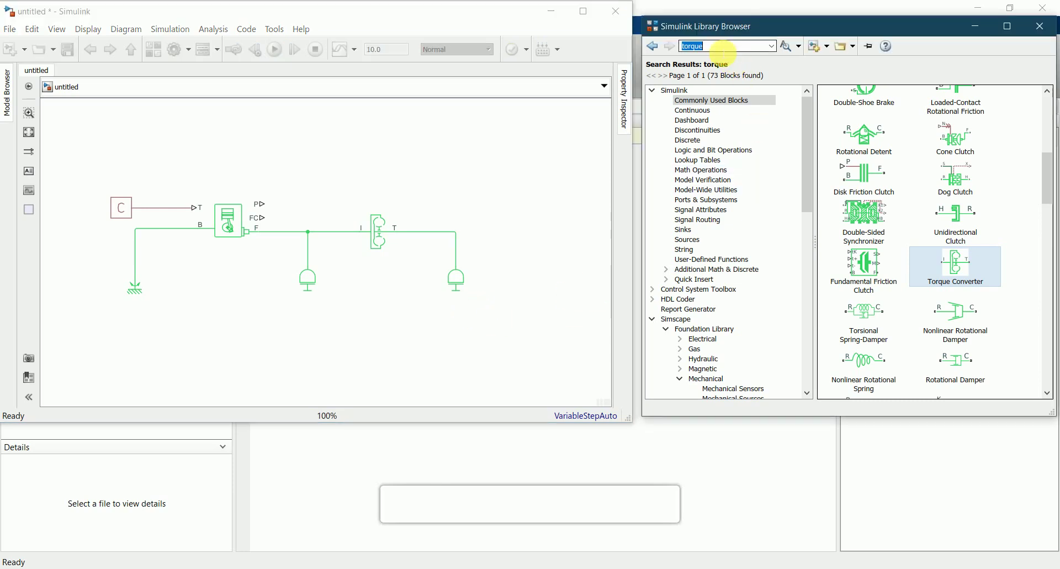
text(simple gea)
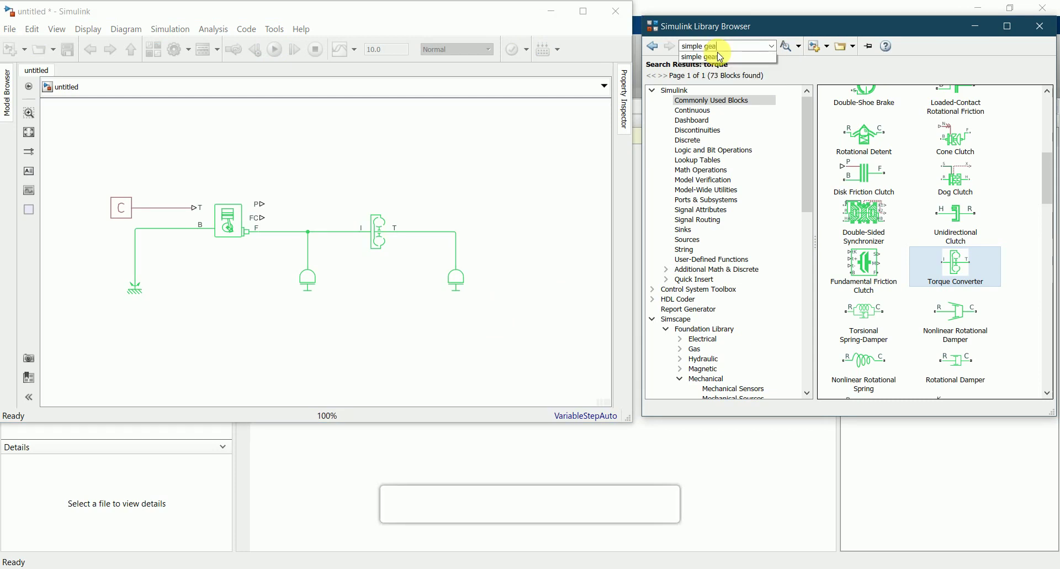
click(712, 57)
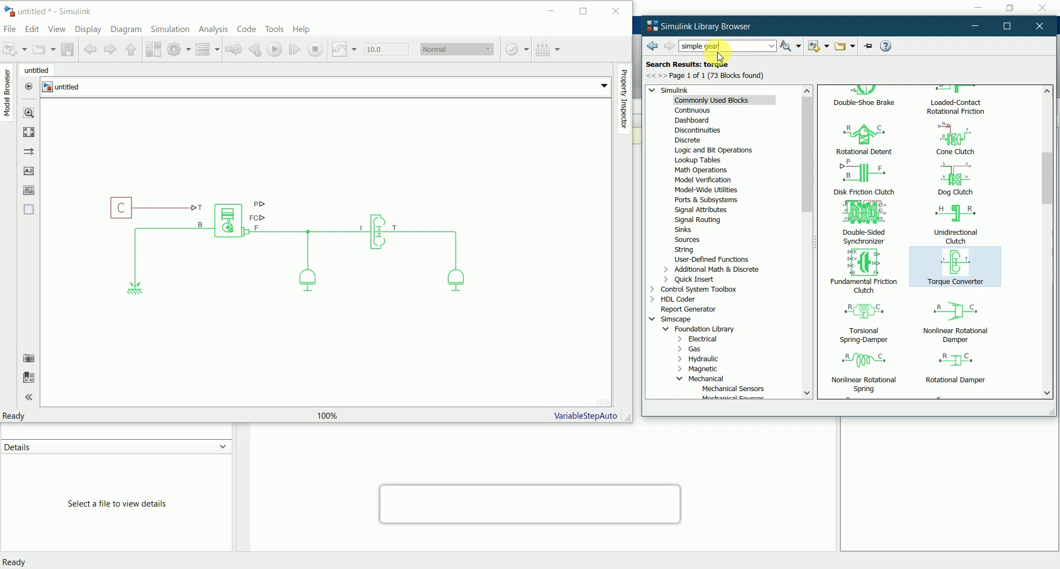
key(Return)
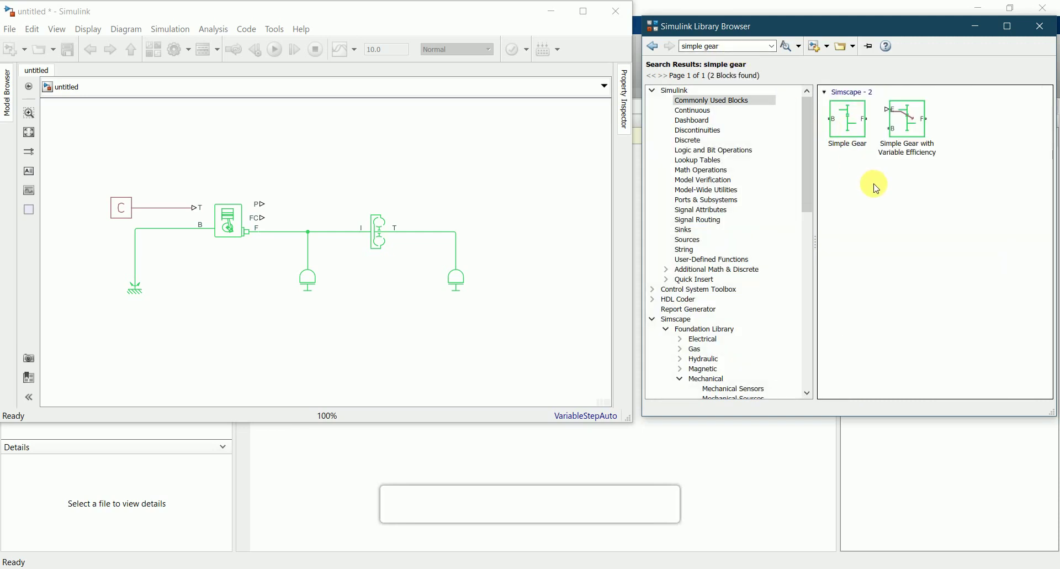
drag(855, 123, 517, 232)
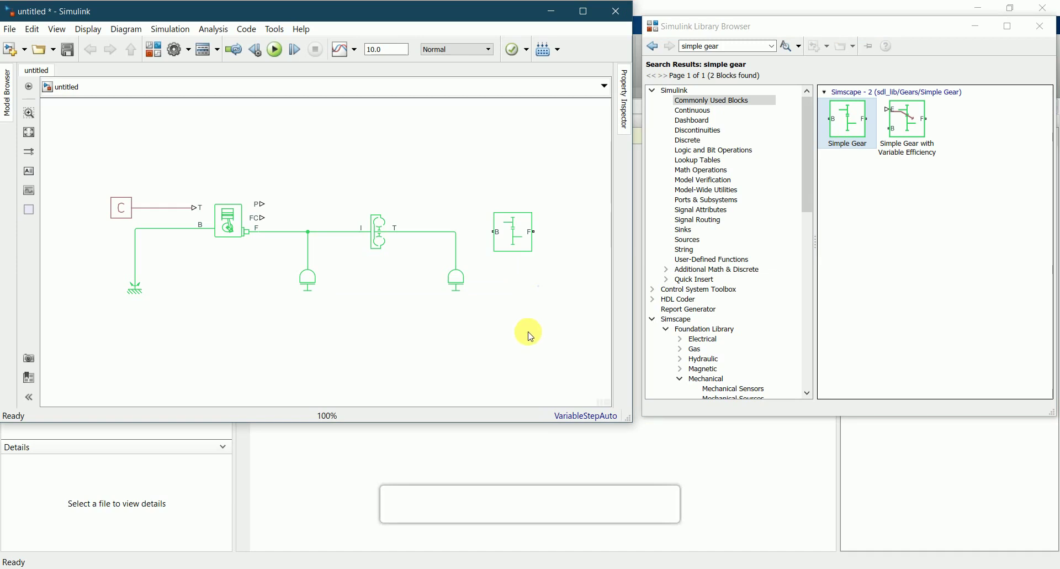
- Wire the Simple Gear's B port to the torque converter's output line and fit the diagram
click(456, 233)
drag(467, 243, 495, 231)
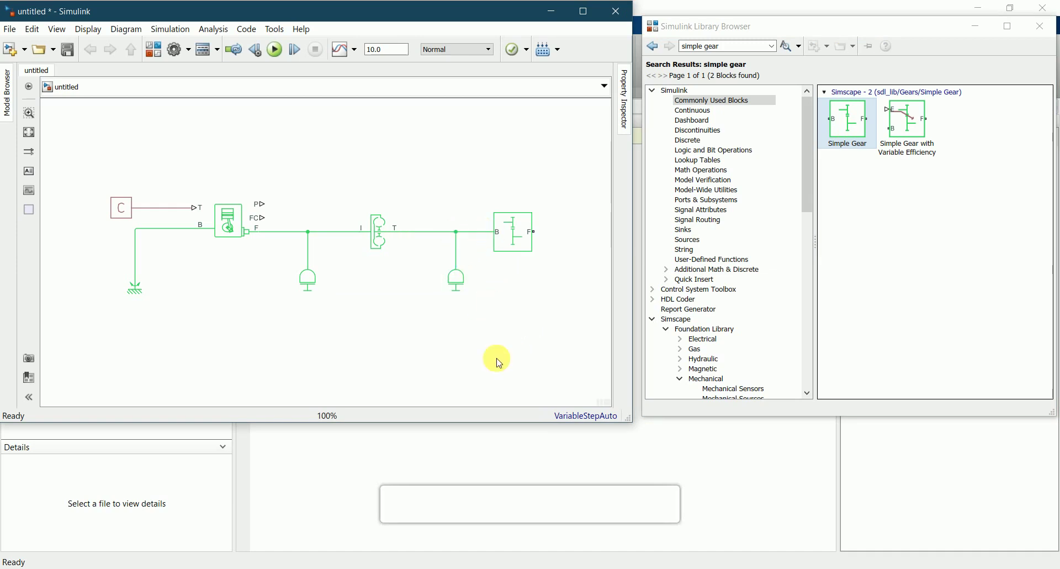
click(517, 245)
click(506, 312)
key(space)
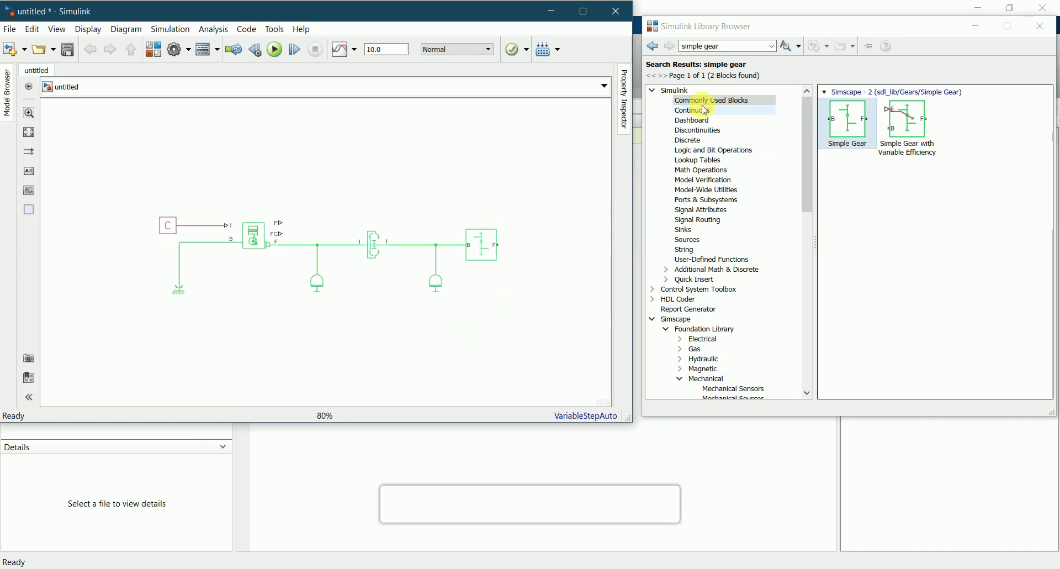
click(728, 48)
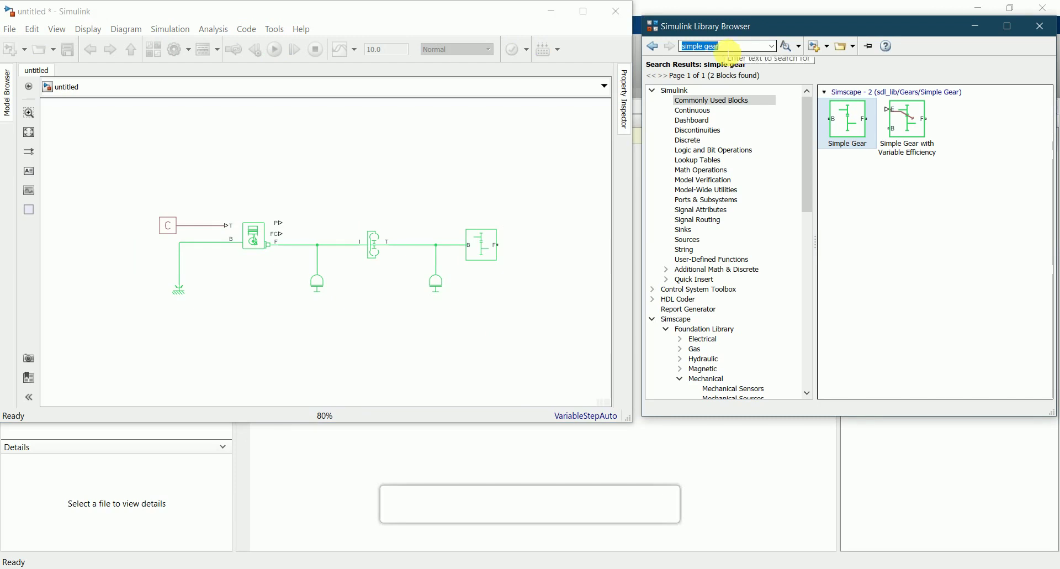
- Search for 'differential' and place a Differential block on the canvas
text(diff)
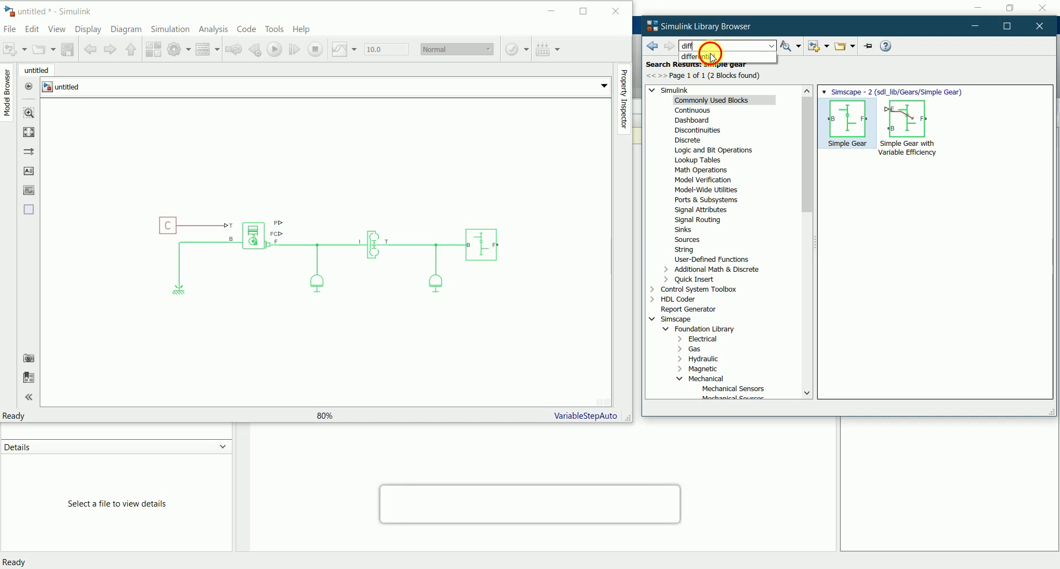
click(713, 57)
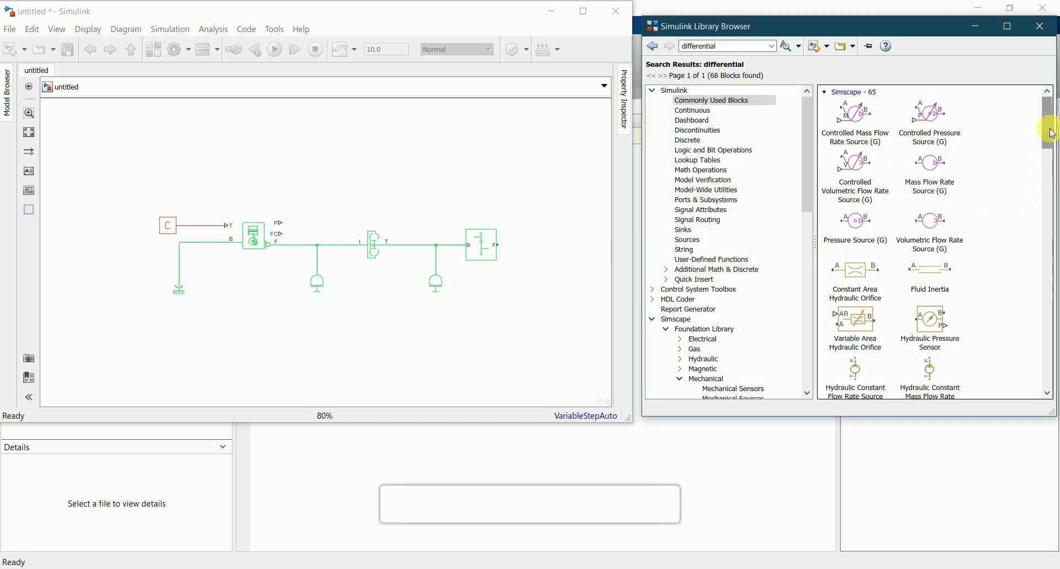
drag(1053, 132, 1054, 249)
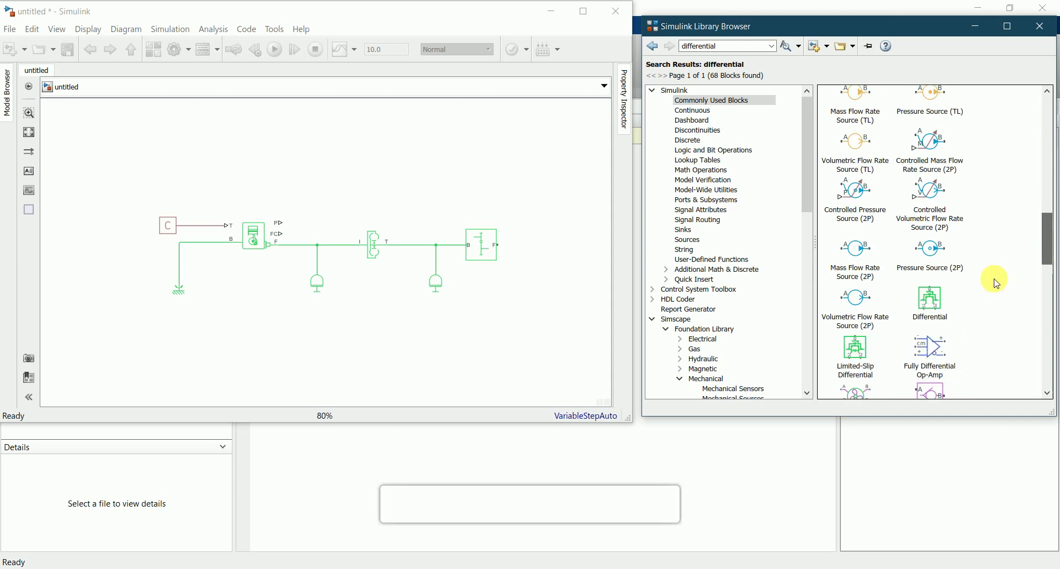
drag(929, 290, 540, 244)
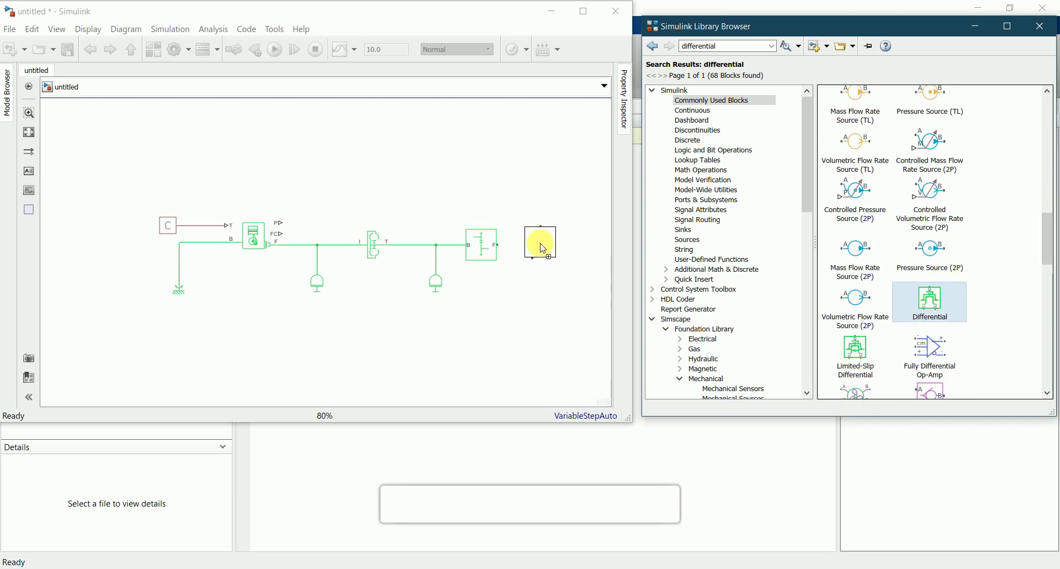
click(558, 308)
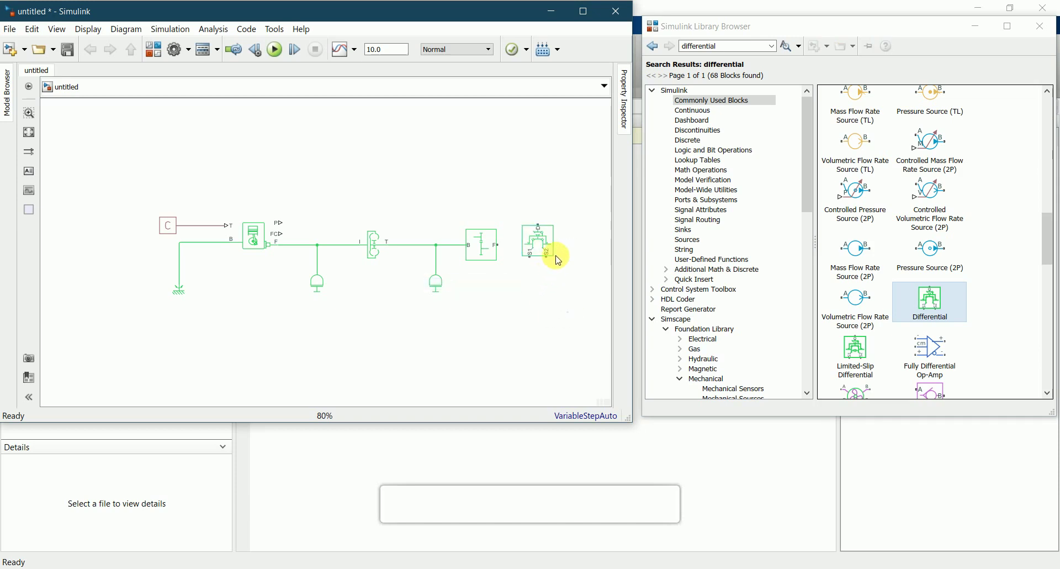
- Rotate the Differential block two quarter turns with Ctrl+R so its D port faces left
scroll(554, 252, up, 1)
click(542, 247)
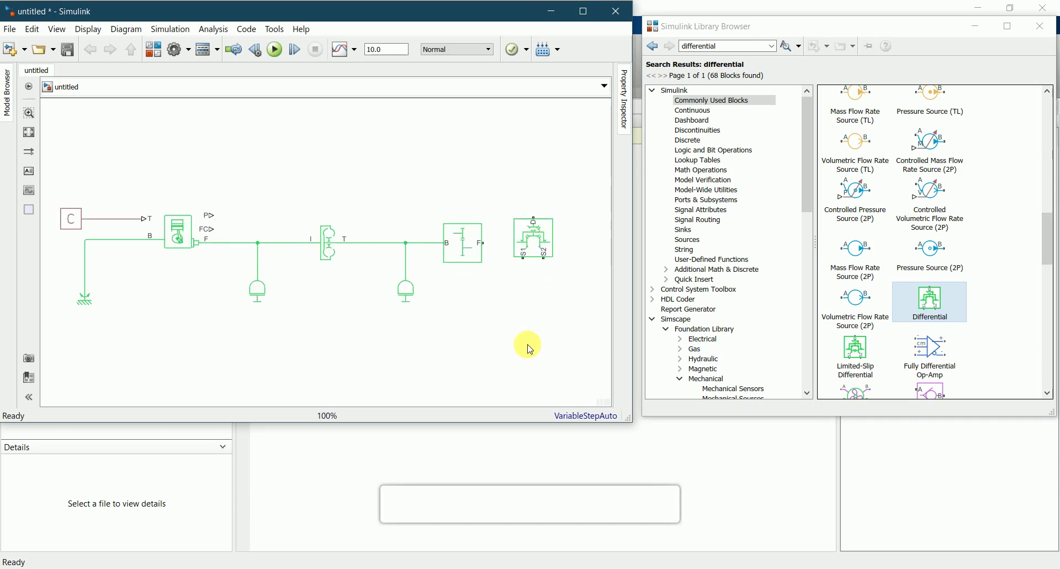
scroll(532, 260, down, 4)
scroll(528, 276, up, 4)
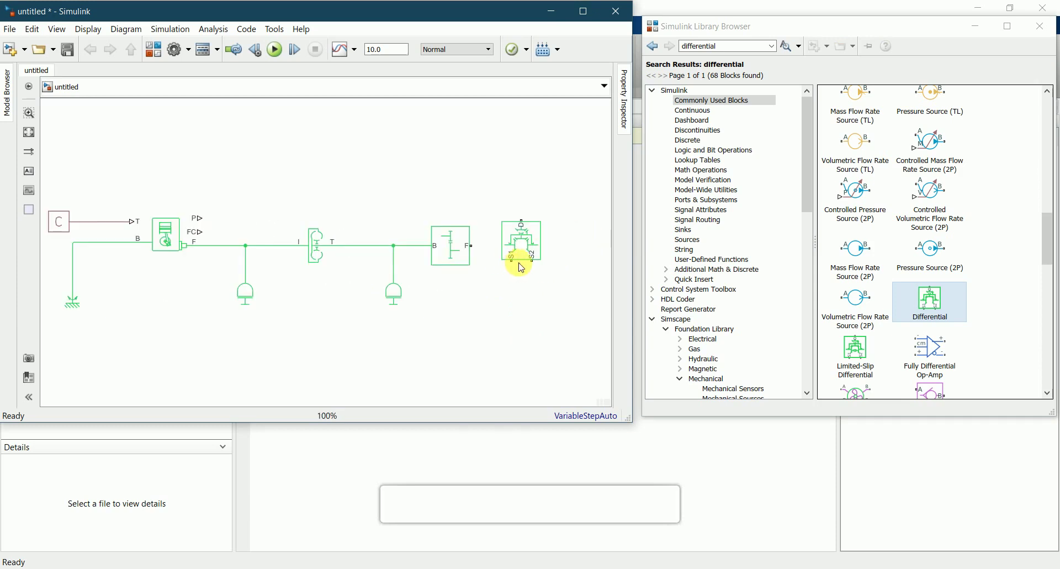
scroll(502, 297, down, 4)
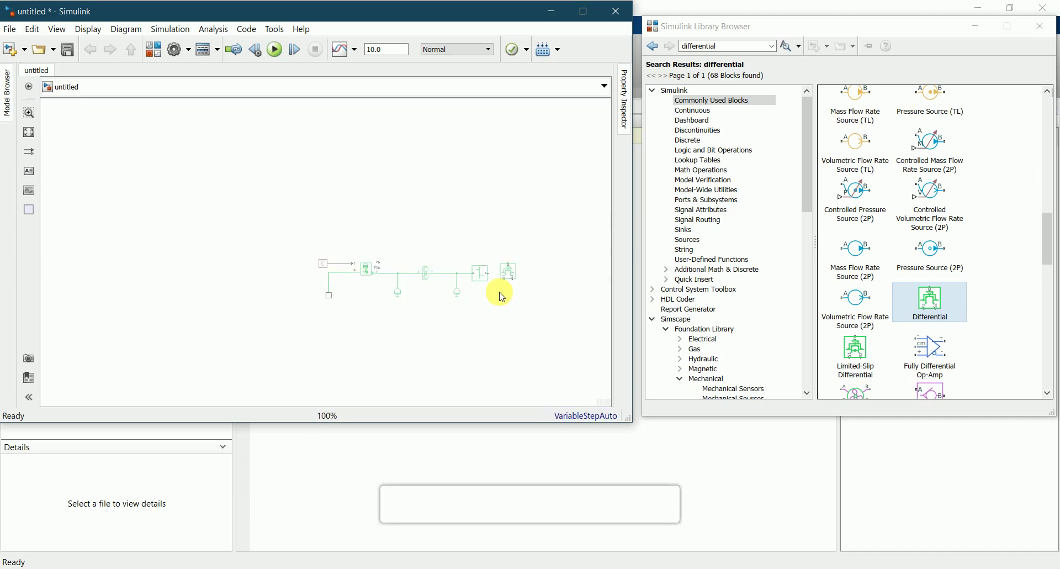
click(505, 273)
scroll(529, 279, up, 3)
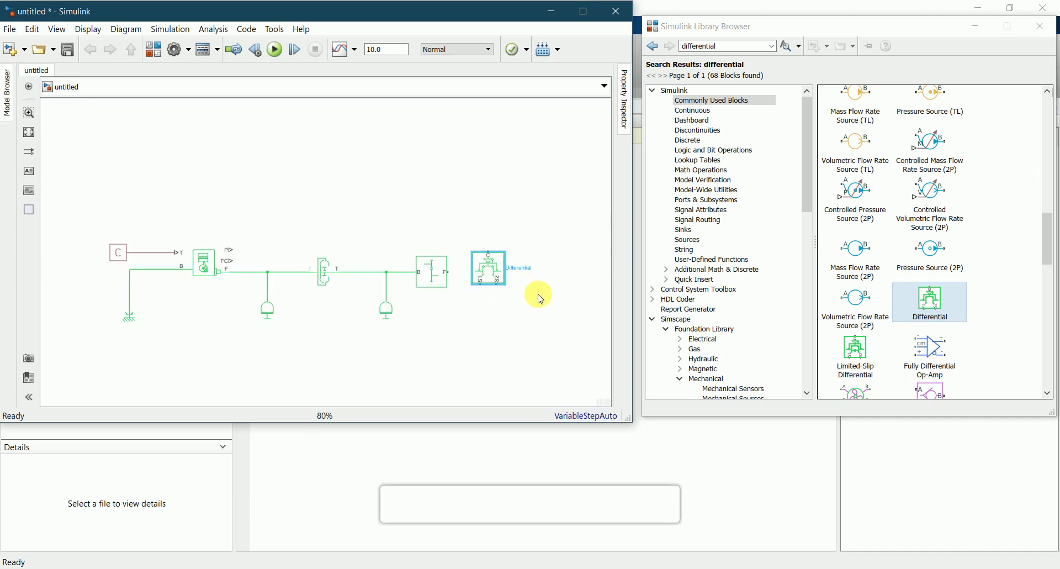
key(ctrl+r)
key(ctrl+r)
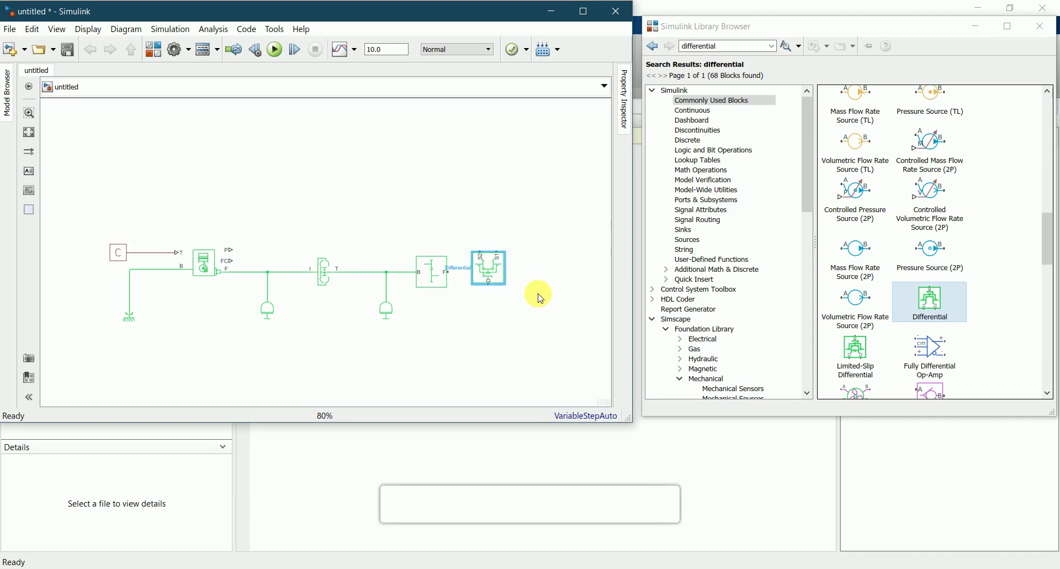
key(ctrl+r)
click(524, 358)
- Nudge the Differential slightly and connect the Simple Gear's F port to its D port
drag(487, 272, 492, 277)
click(490, 356)
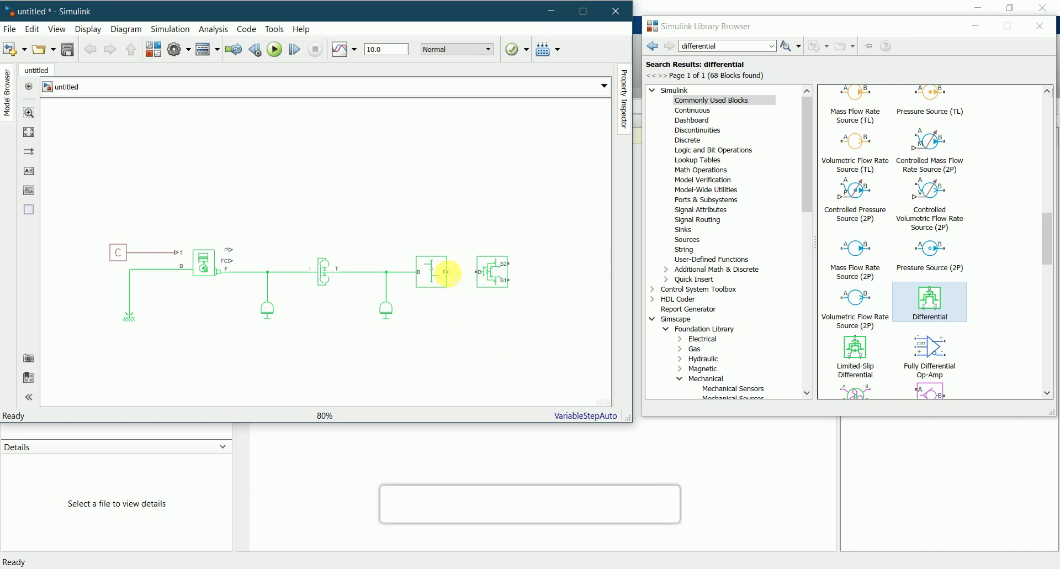
drag(457, 274, 475, 273)
scroll(530, 272, up, 1)
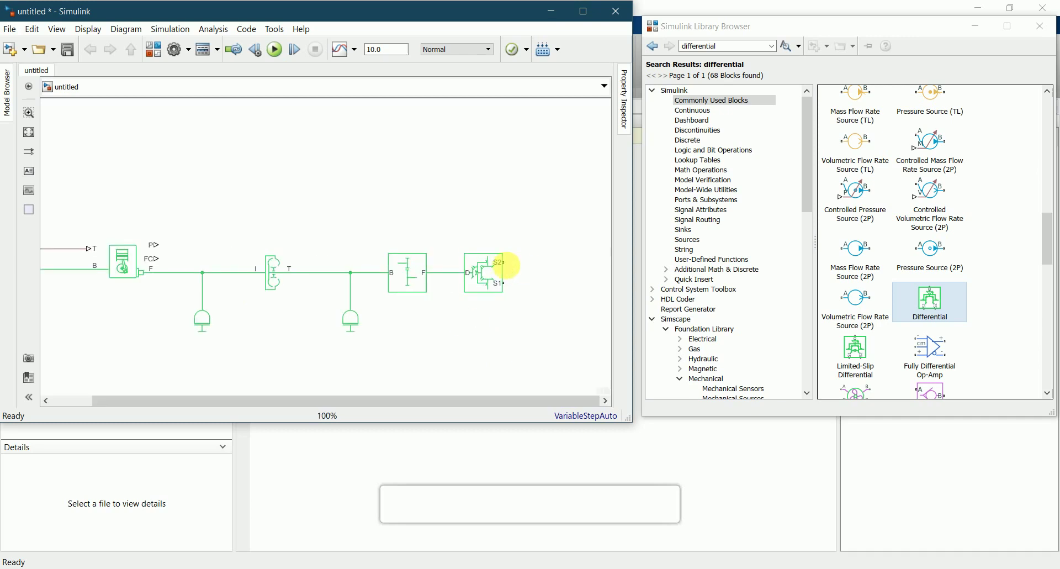
click(496, 277)
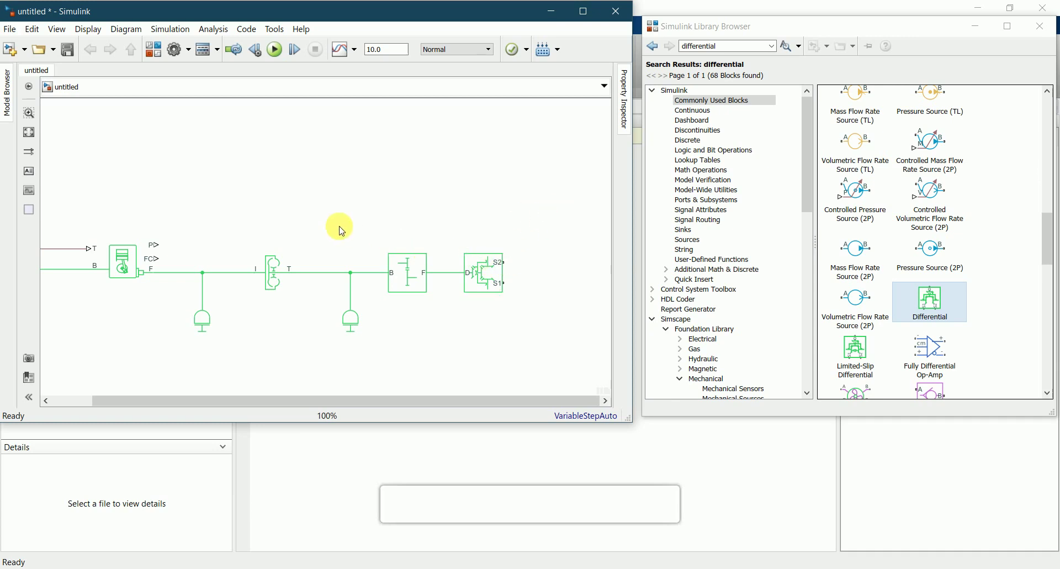
scroll(303, 222, down, 2)
scroll(398, 238, up, 1)
scroll(486, 290, down, 1)
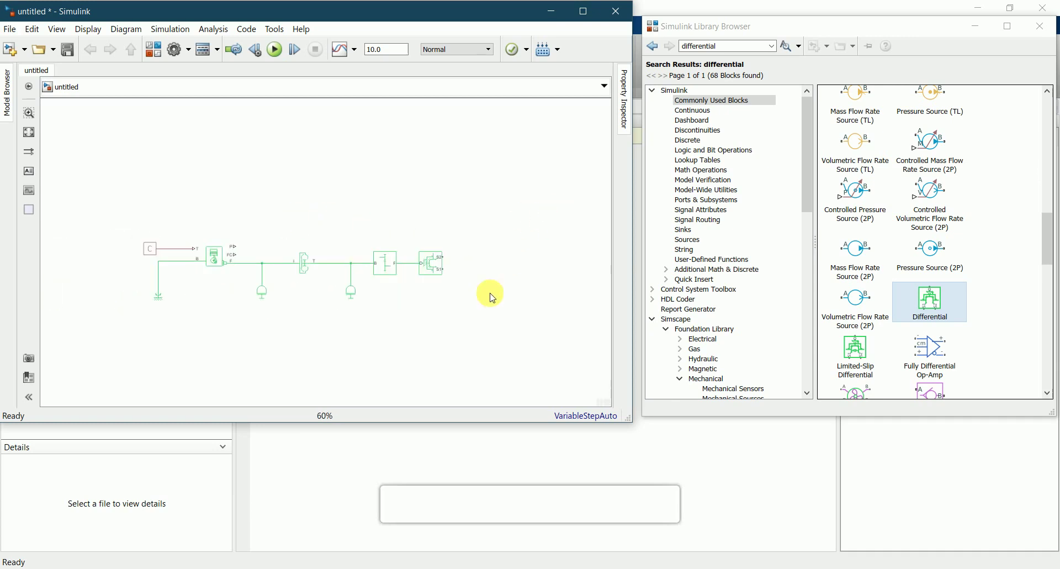
scroll(497, 276, up, 1)
scroll(486, 292, down, 1)
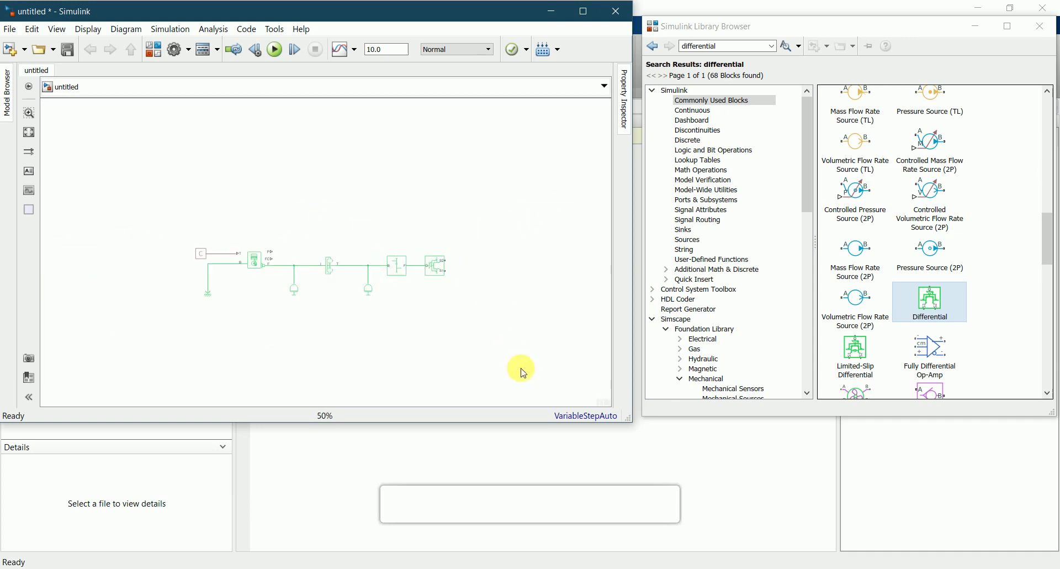
scroll(523, 330, up, 1)
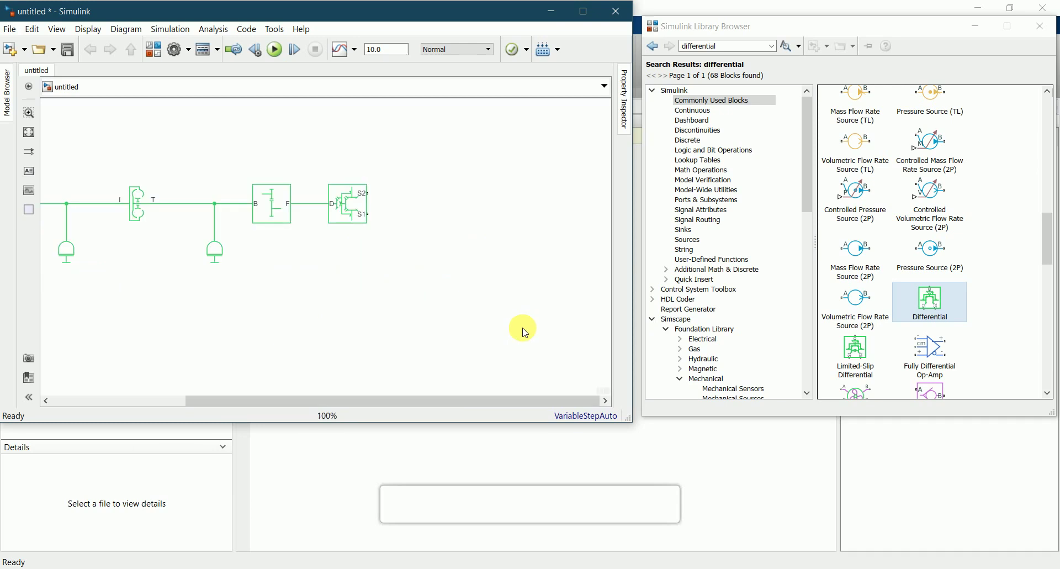
- Search for 'tire' and place two Tire (Magic Formula) blocks right of the Differential
click(737, 46)
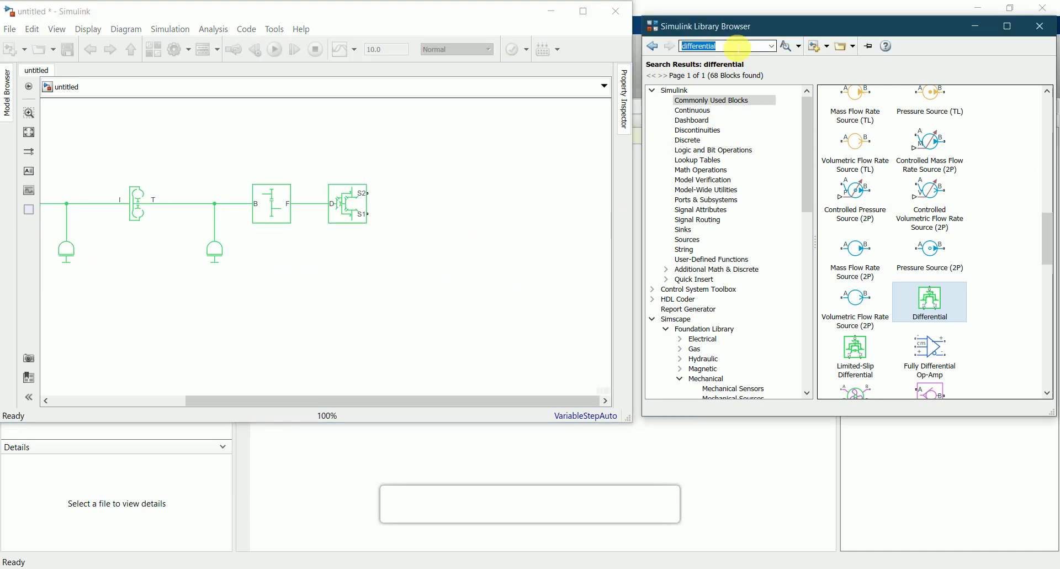
text(tire)
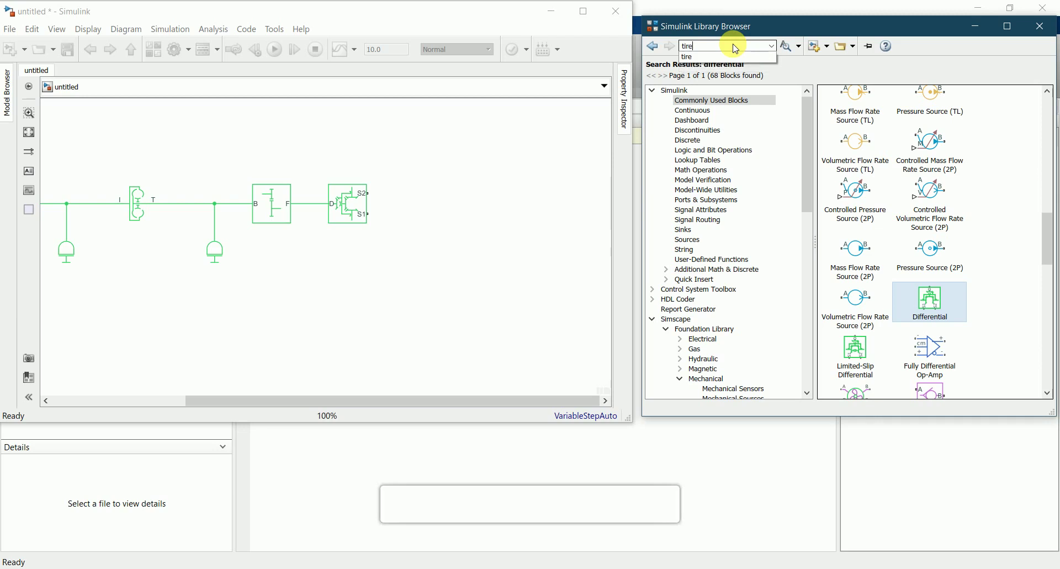
key(Return)
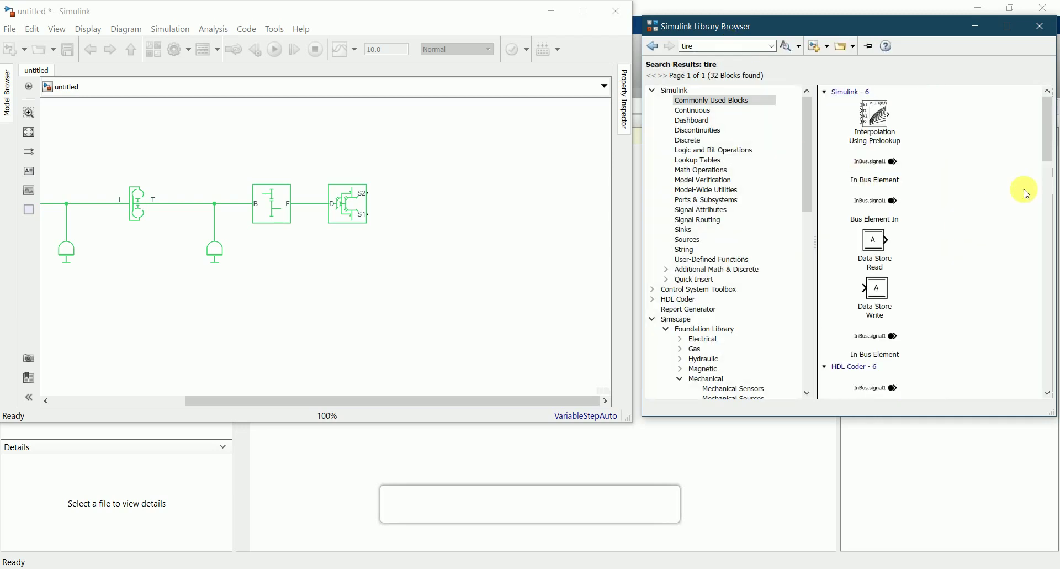
drag(1050, 158, 1047, 276)
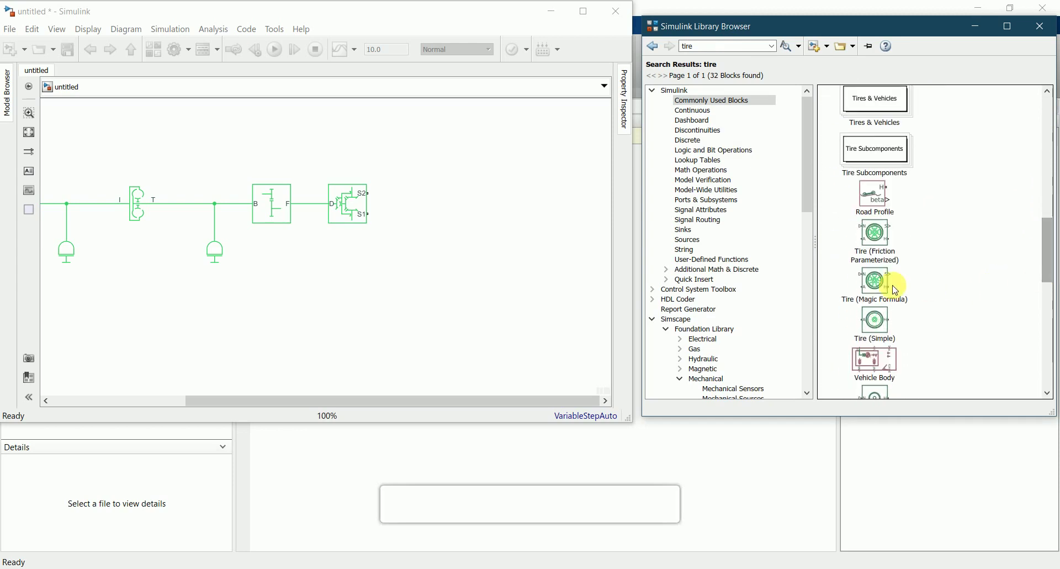
click(877, 295)
drag(877, 296, 432, 157)
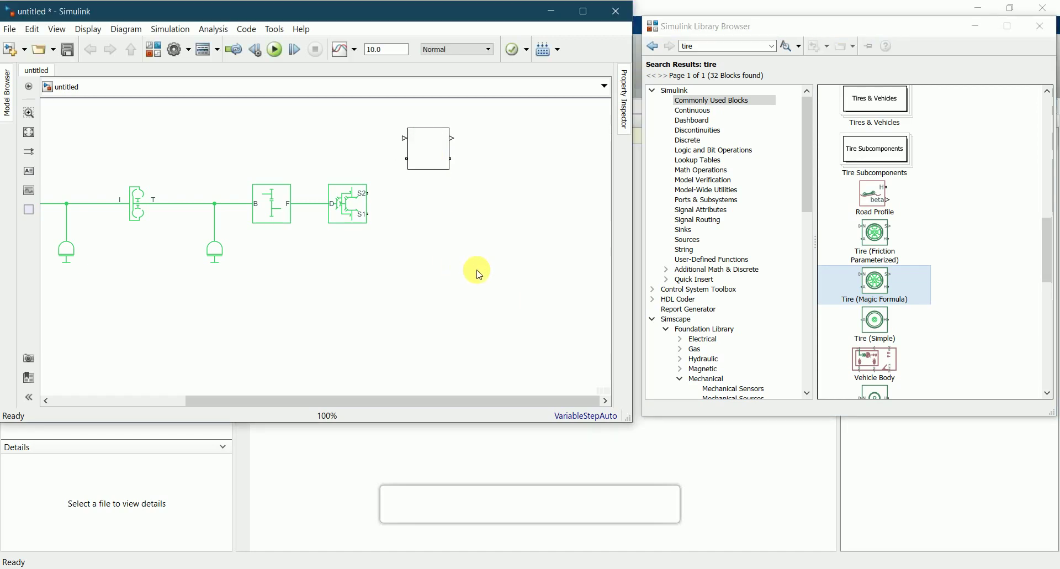
click(496, 271)
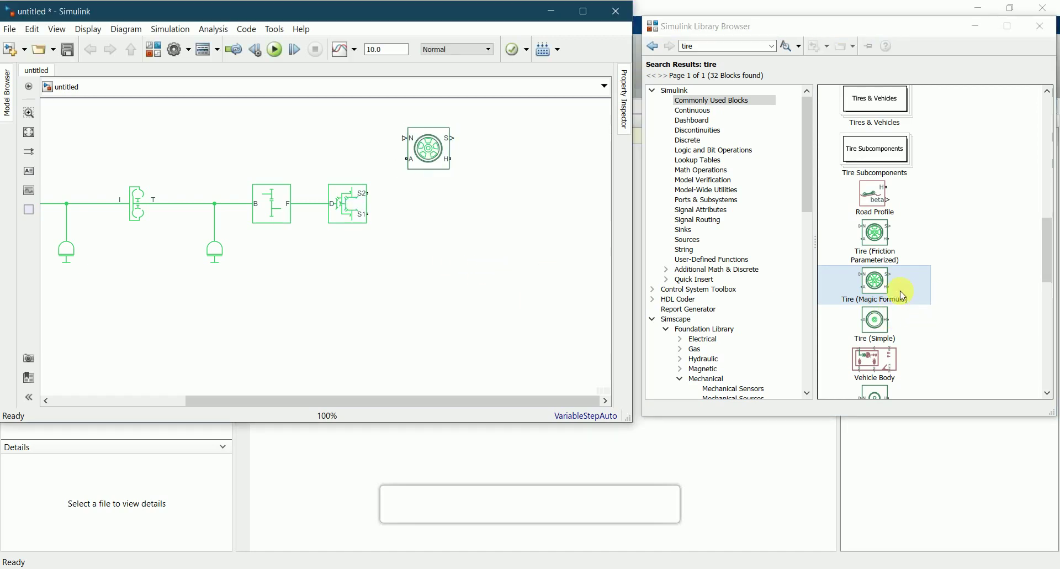
drag(884, 293, 436, 252)
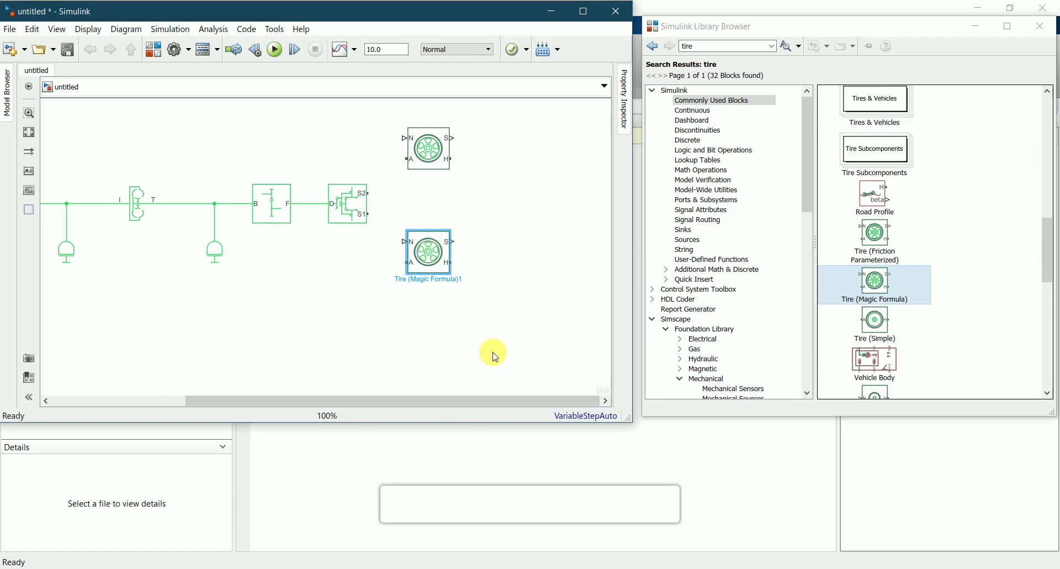
click(495, 357)
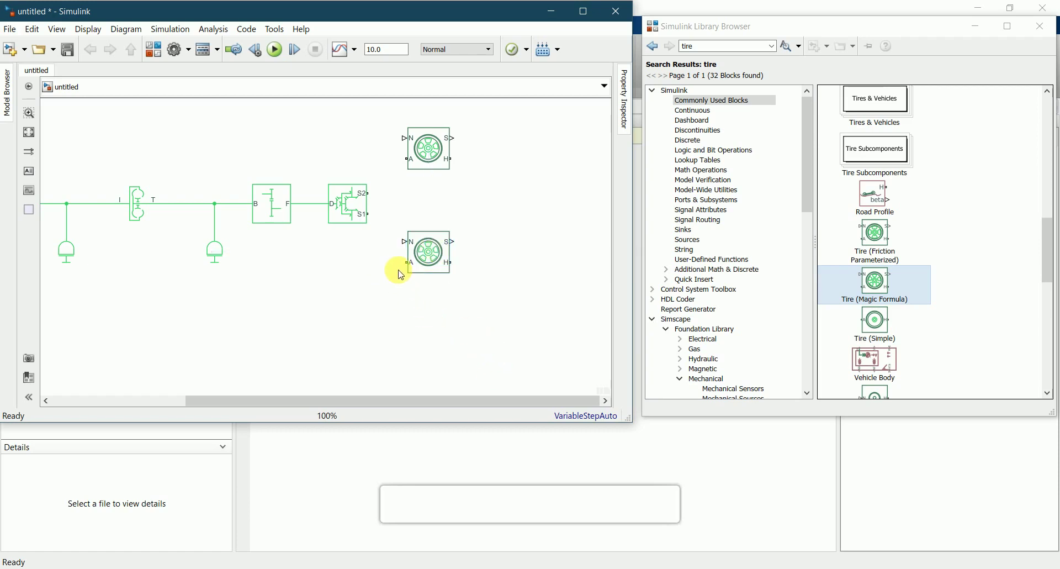
- Wire the Differential's S1 to the lower tire's A port and S2 to the upper tire's A port
click(367, 215)
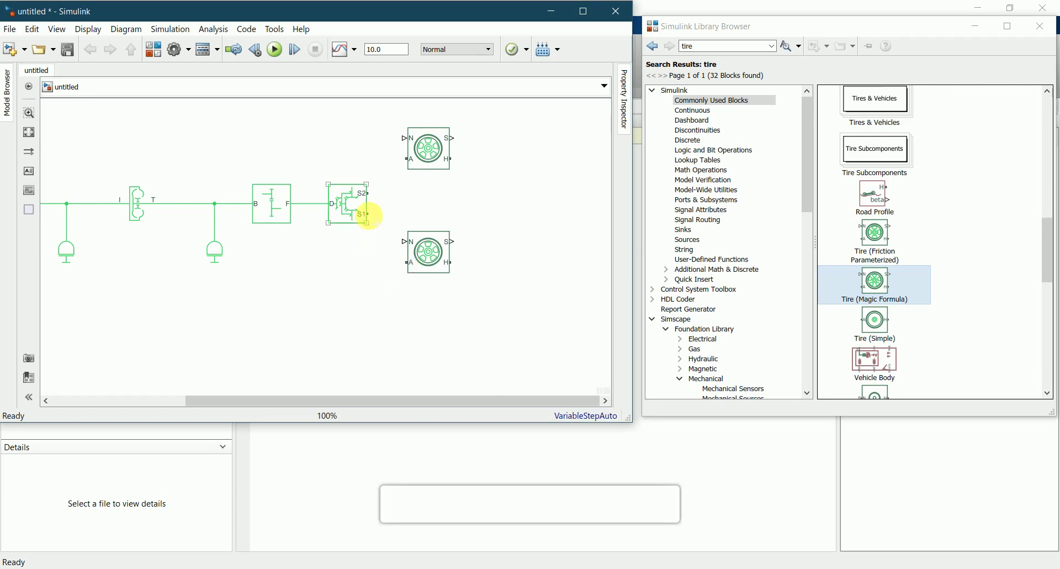
drag(367, 214, 407, 263)
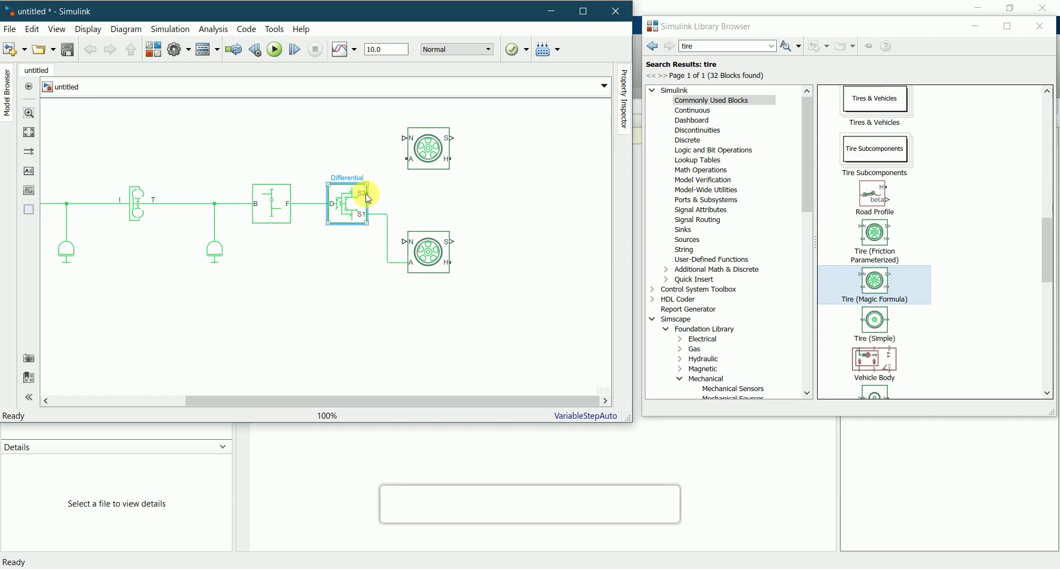
click(412, 163)
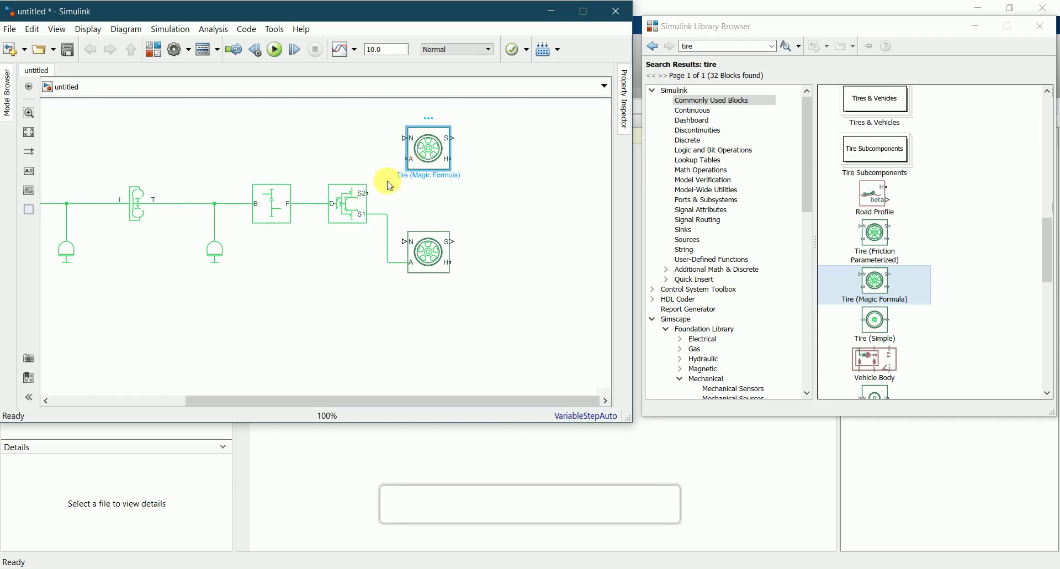
drag(368, 193, 408, 159)
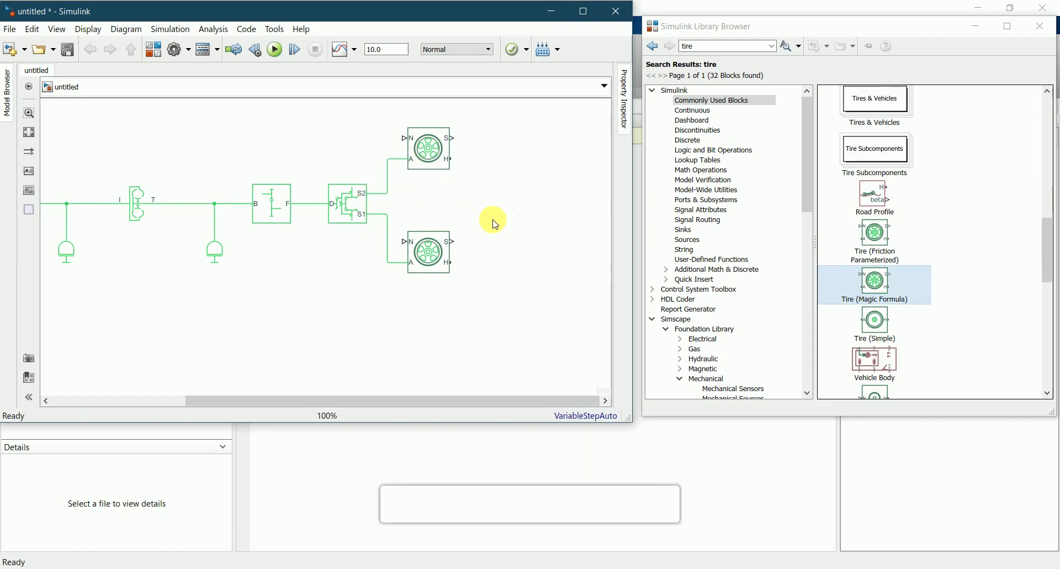
scroll(451, 224, down, 2)
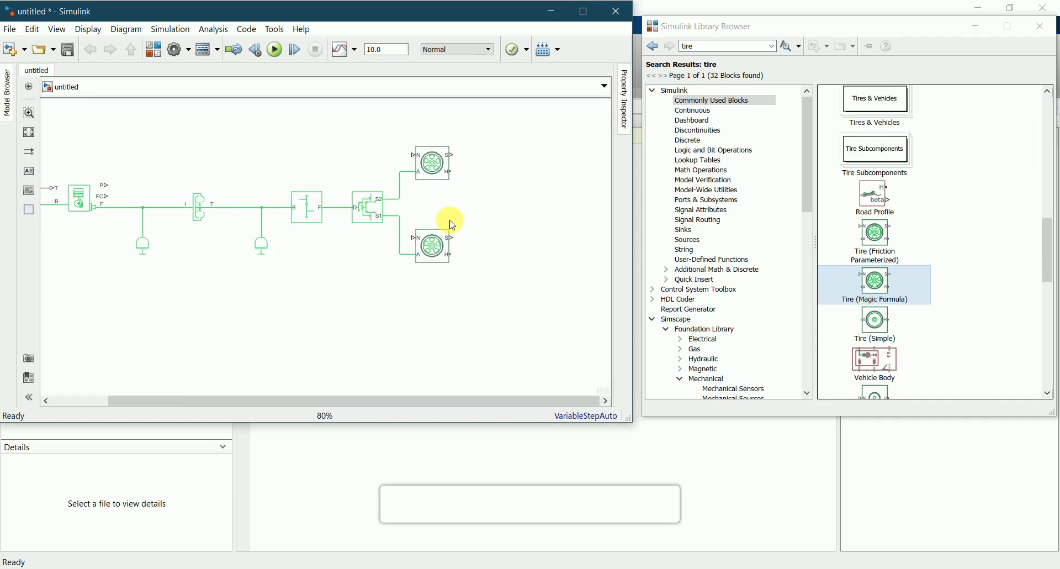
scroll(456, 224, down, 2)
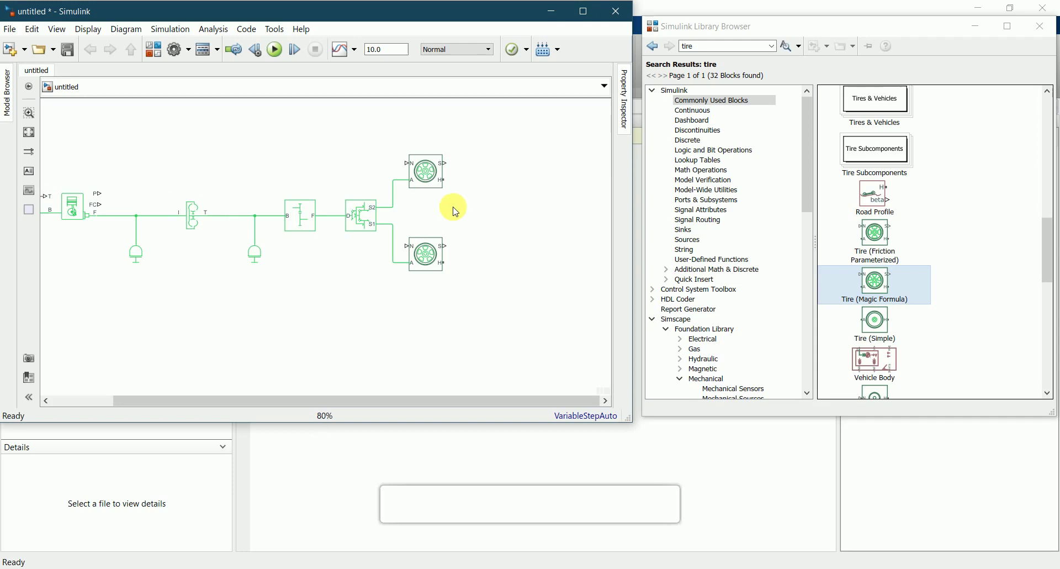
scroll(442, 255, up, 2)
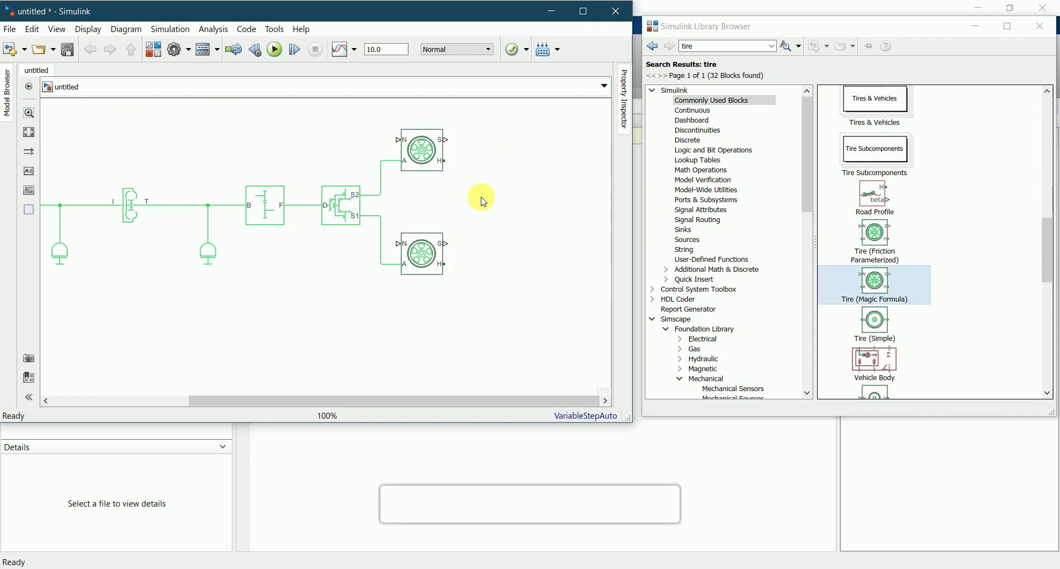
scroll(478, 199, down, 2)
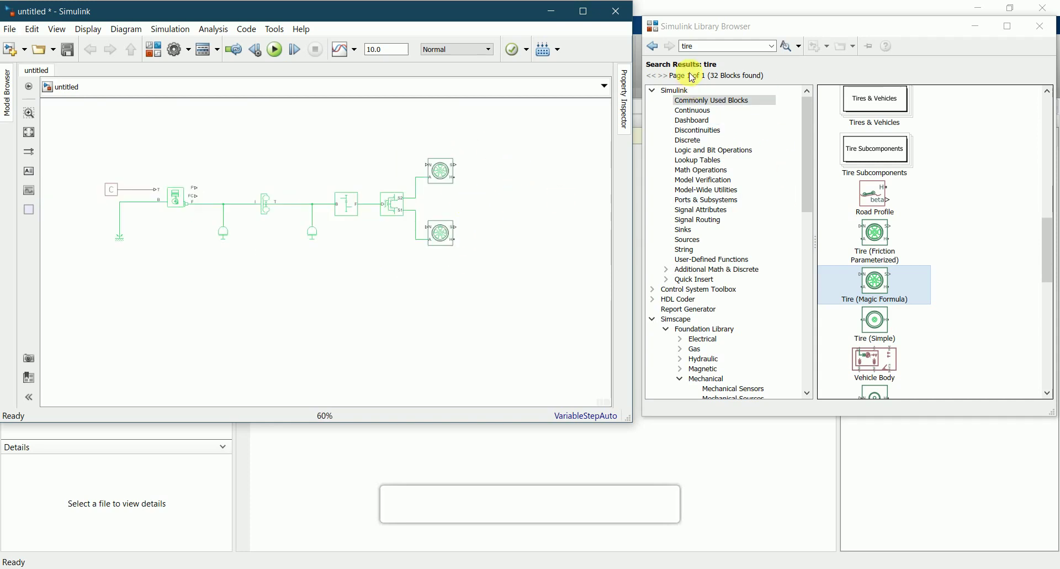
- Search the library for vehicle blocks and add a Vehicle Body block to the model
click(701, 46)
text(vohi)
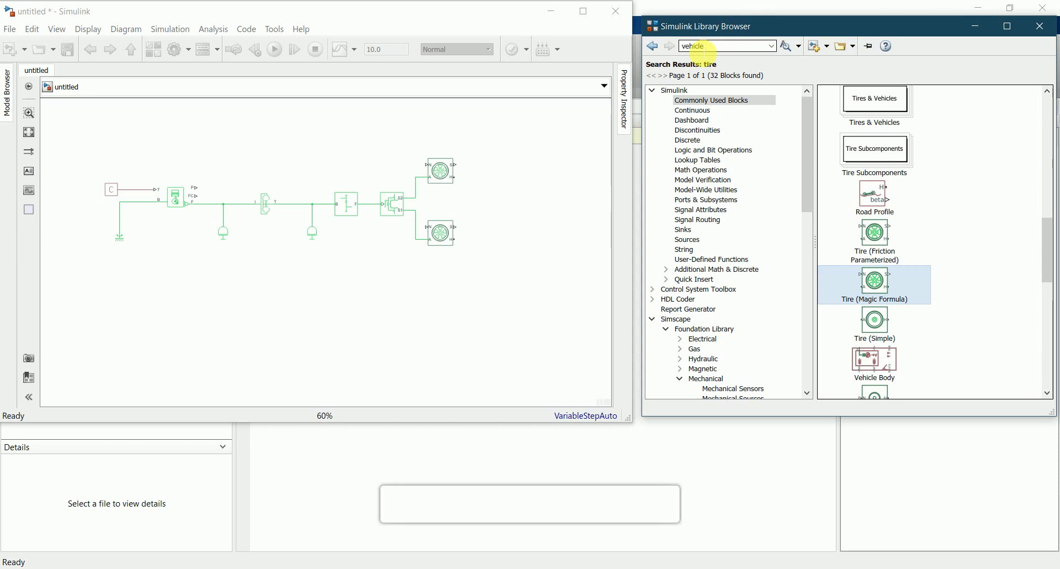
key(Return)
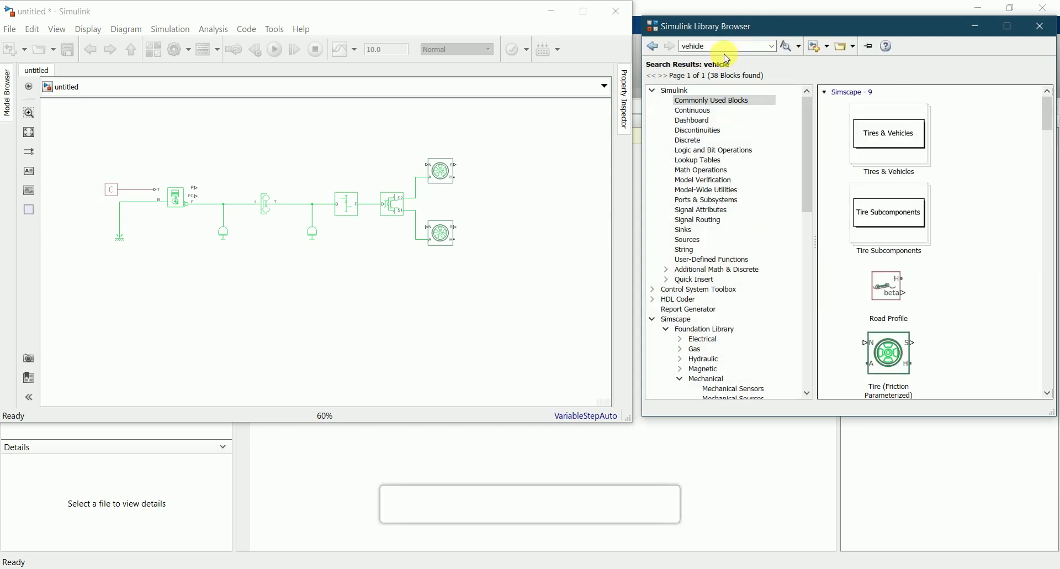
scroll(967, 260, down, 8)
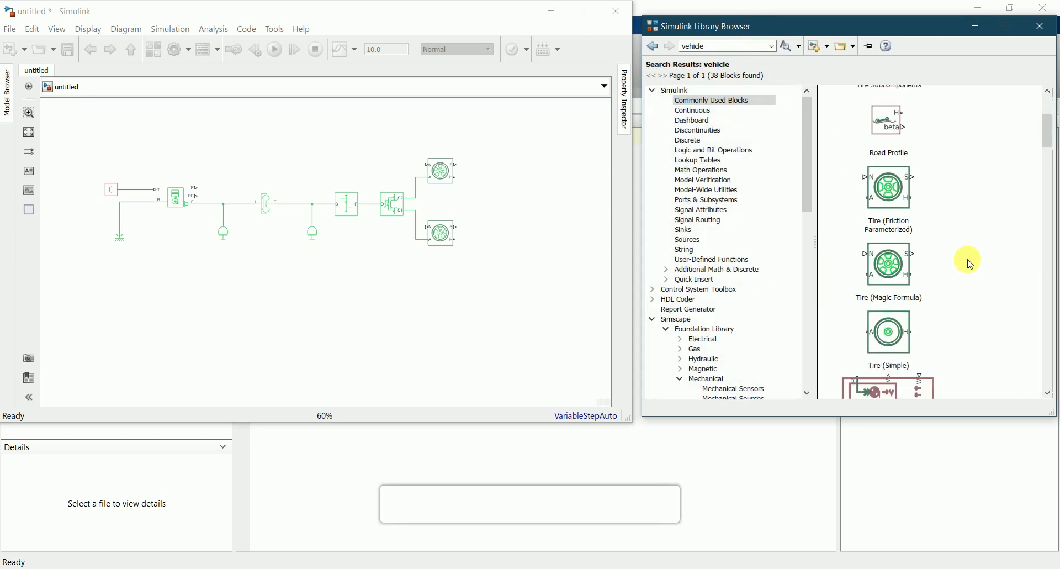
scroll(970, 264, down, 2)
drag(878, 268, 525, 216)
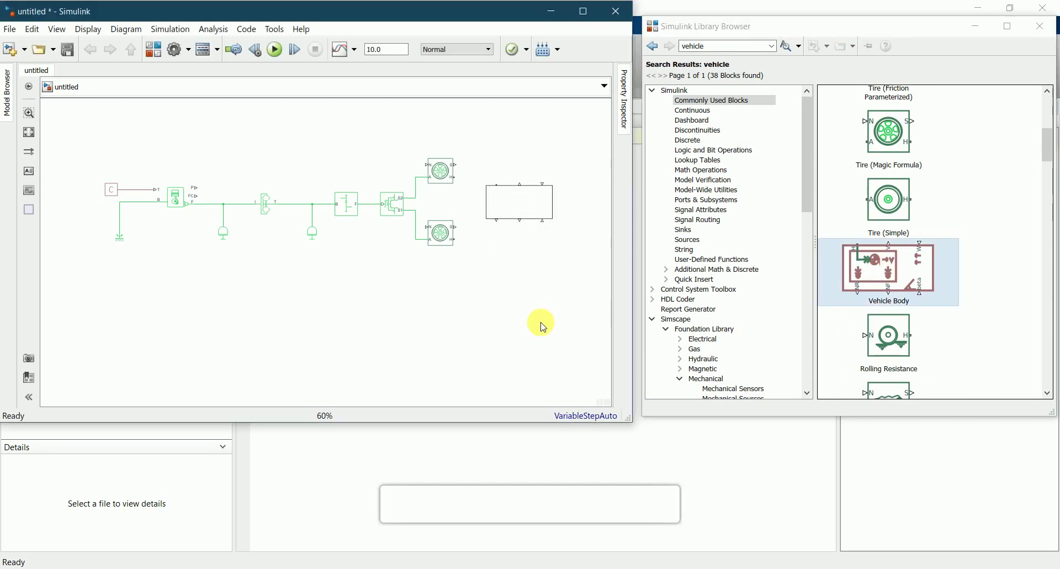
scroll(514, 265, up, 2)
scroll(433, 261, down, 3)
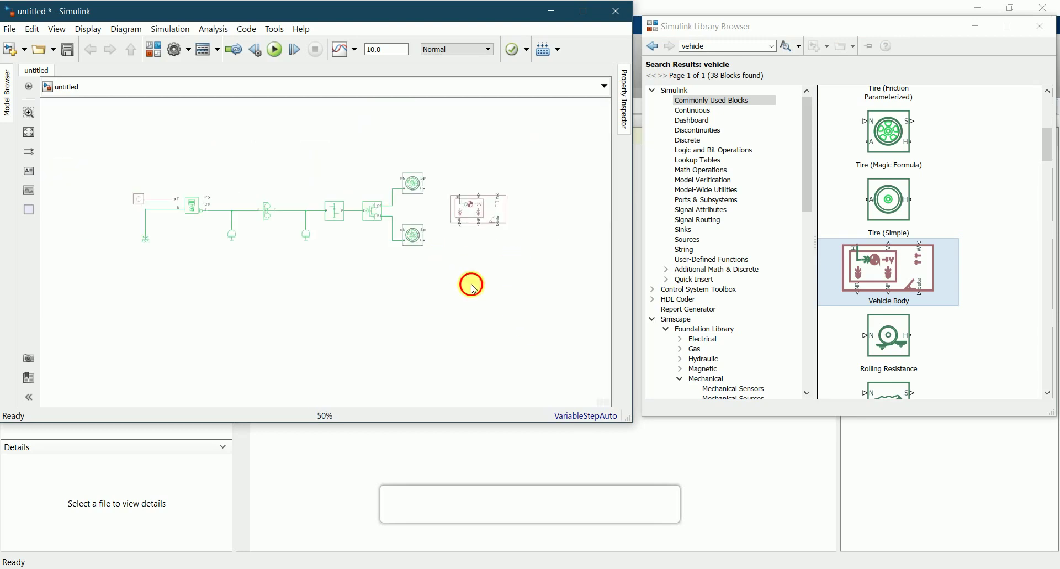
scroll(516, 208, up, 4)
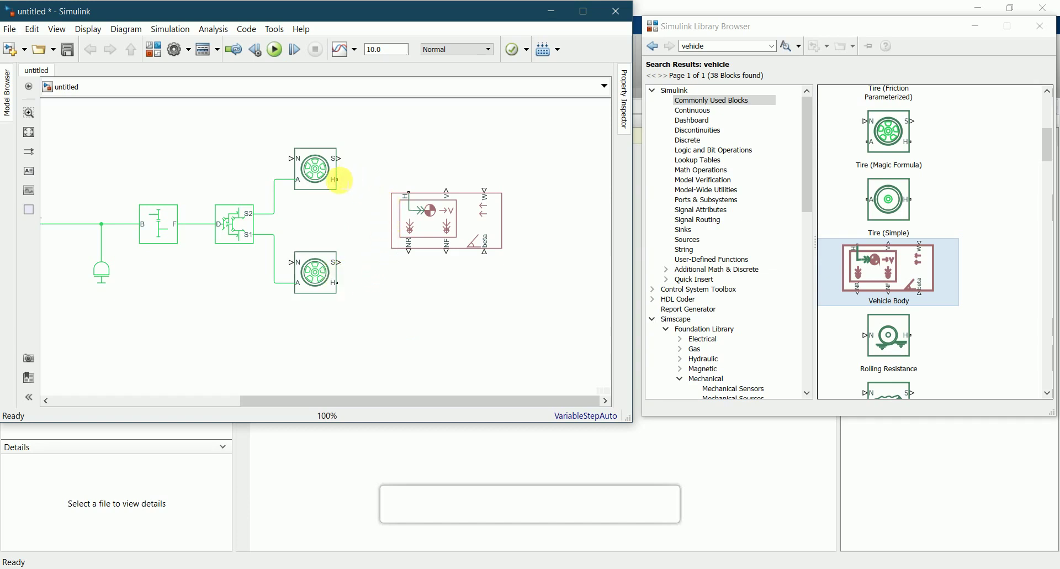
- Connect both tires' H ports to the Vehicle Body's H port and its NR port to both tires' N ports
drag(338, 179, 408, 192)
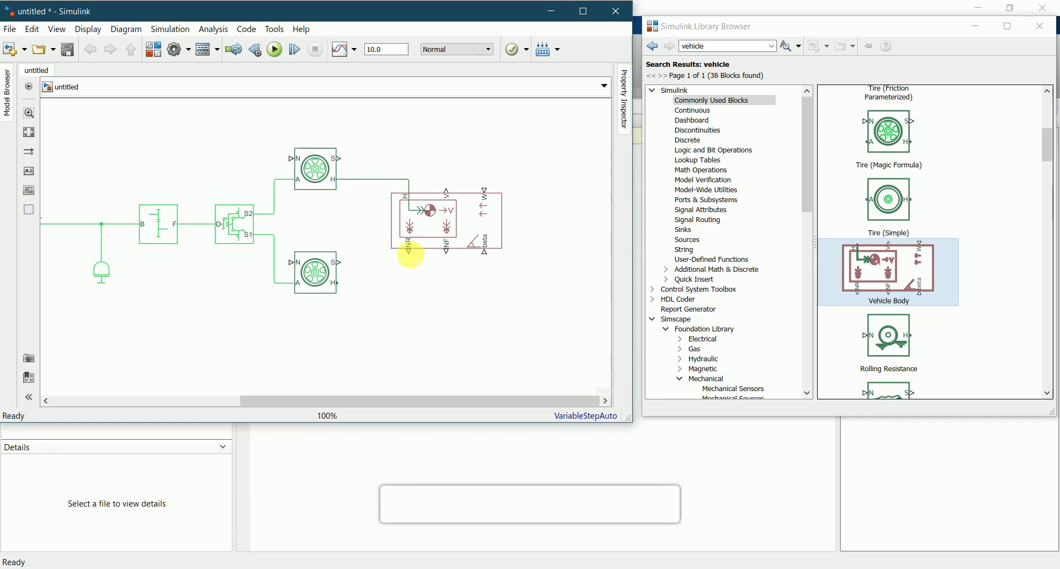
drag(409, 253, 289, 160)
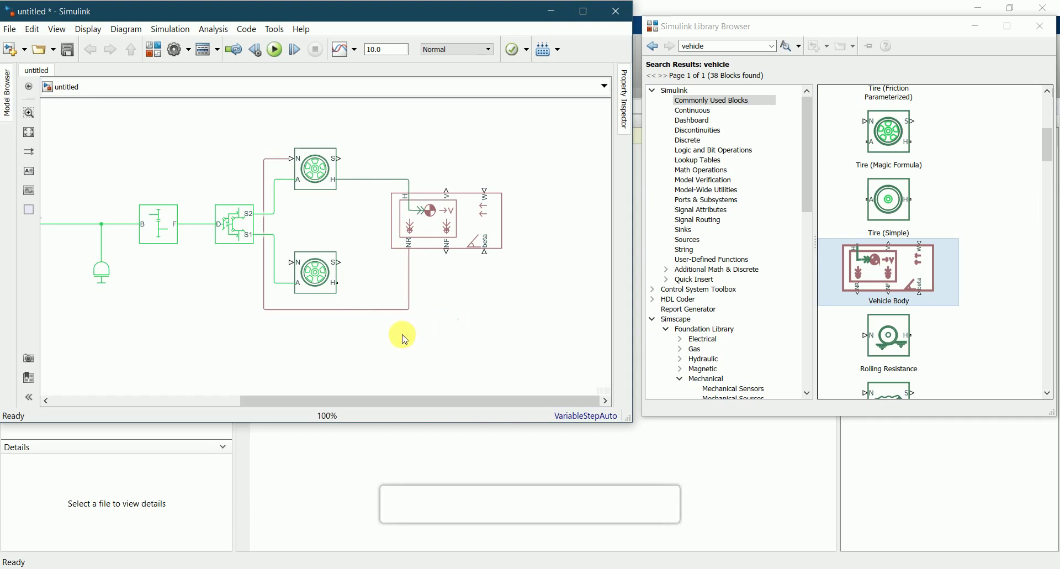
drag(384, 208, 371, 190)
drag(265, 260, 291, 262)
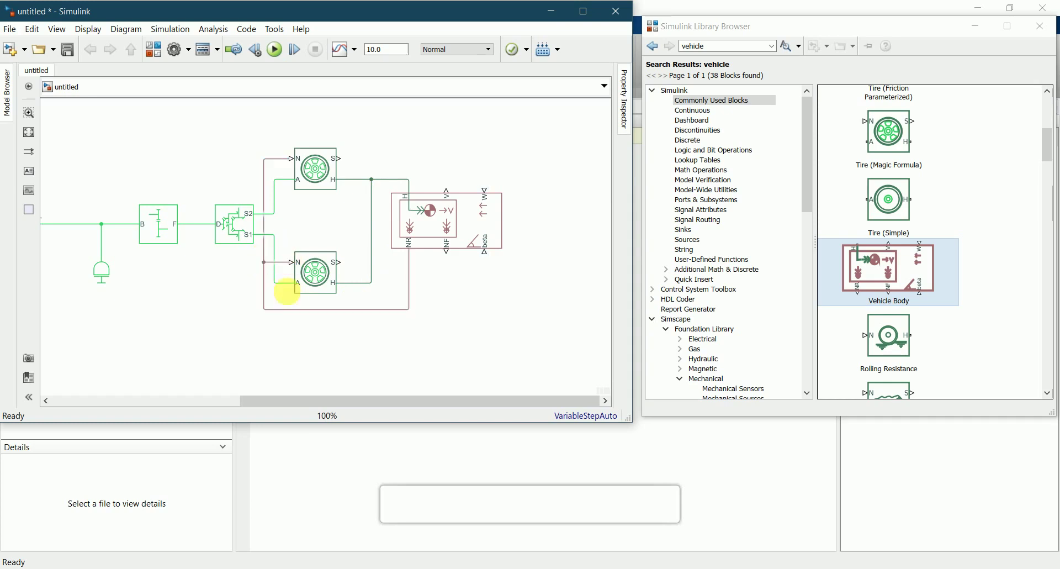
click(356, 345)
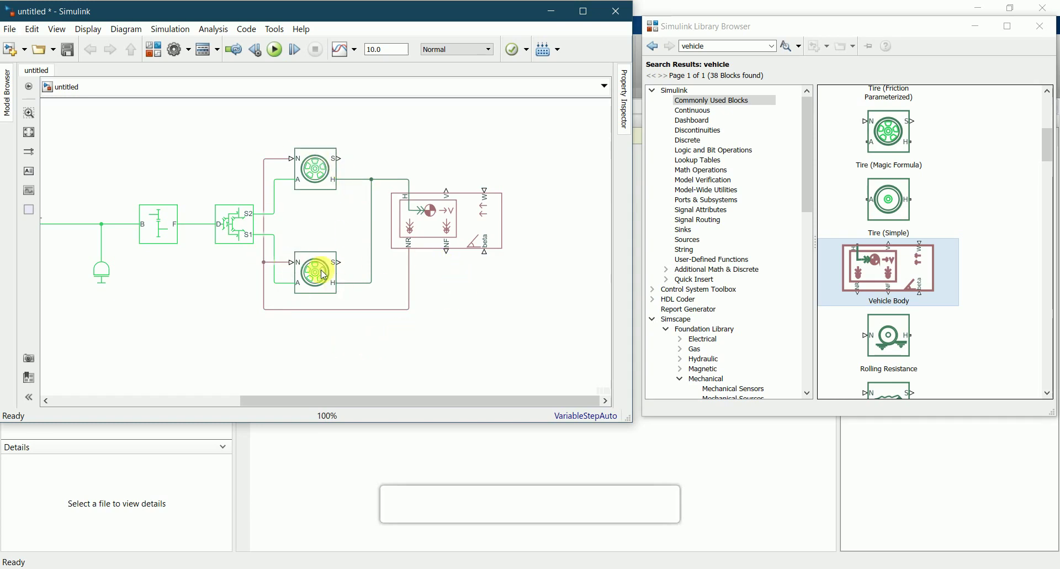
click(458, 293)
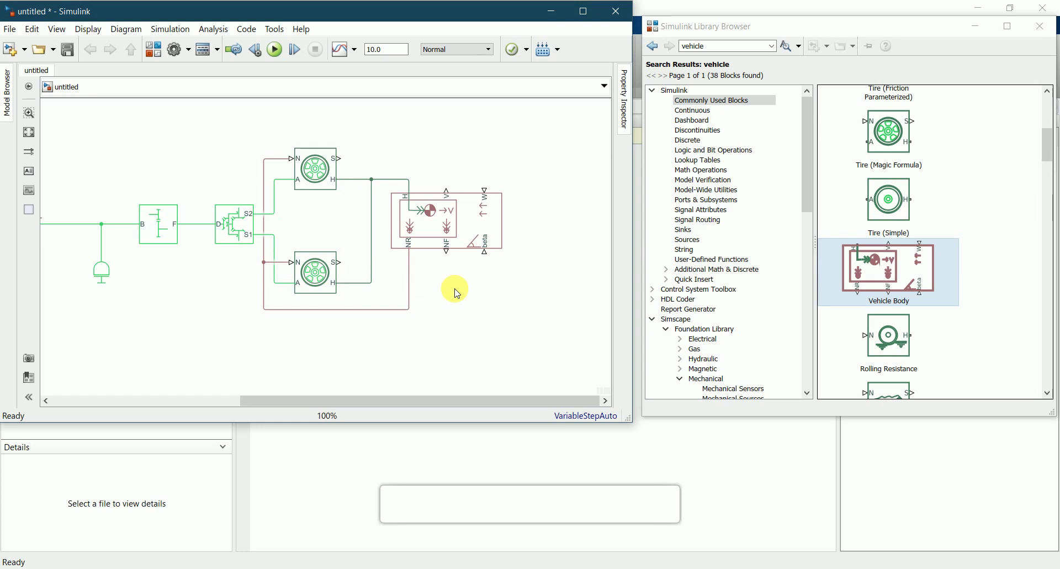
scroll(458, 293, down, 1)
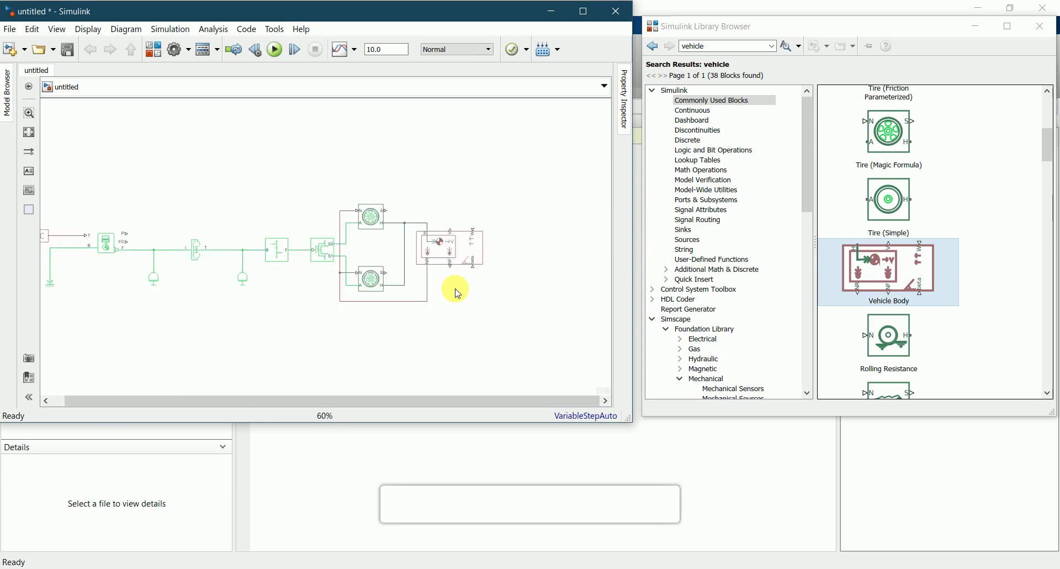
scroll(456, 293, down, 4)
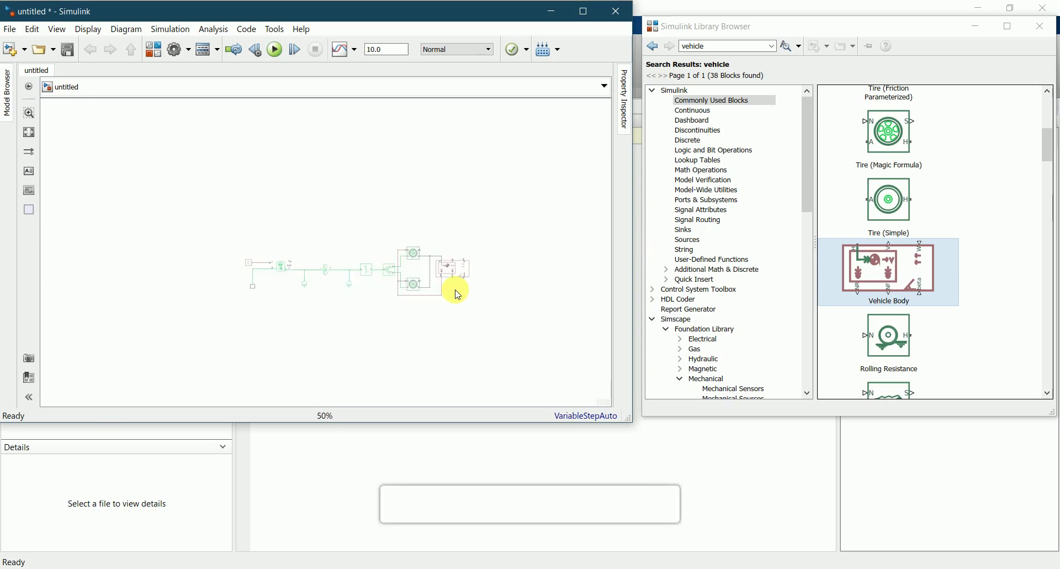
scroll(450, 295, up, 3)
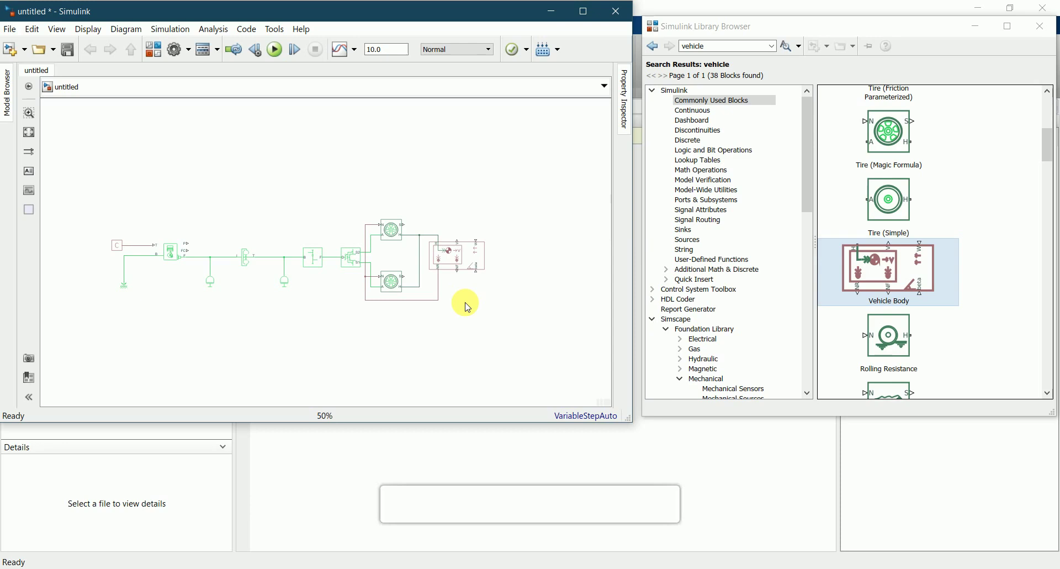
scroll(490, 247, up, 3)
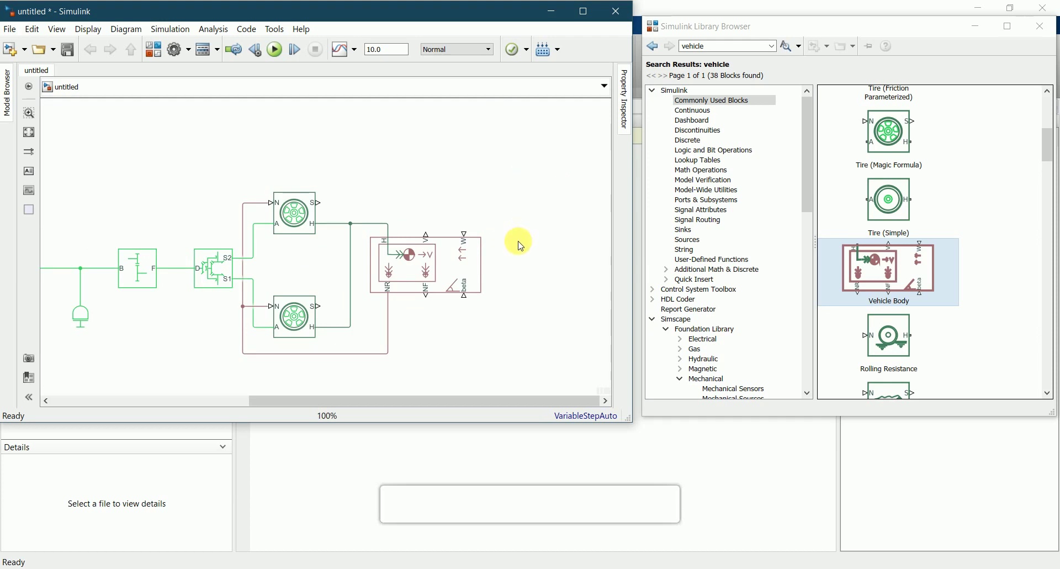
scroll(463, 168, down, 2)
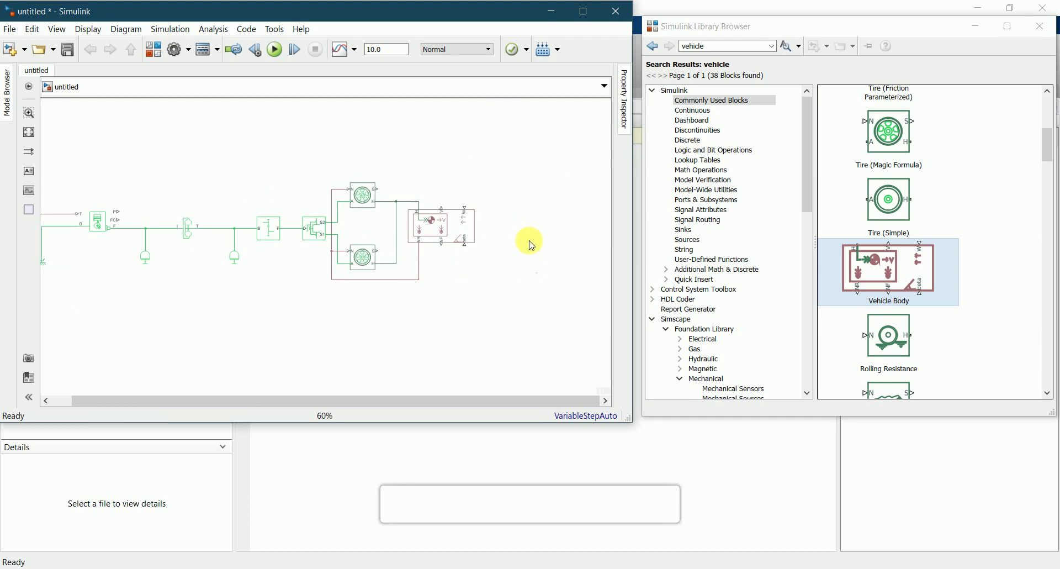
- Place a Scope from Commonly Used Blocks above the vehicle model and enlarge it
click(713, 103)
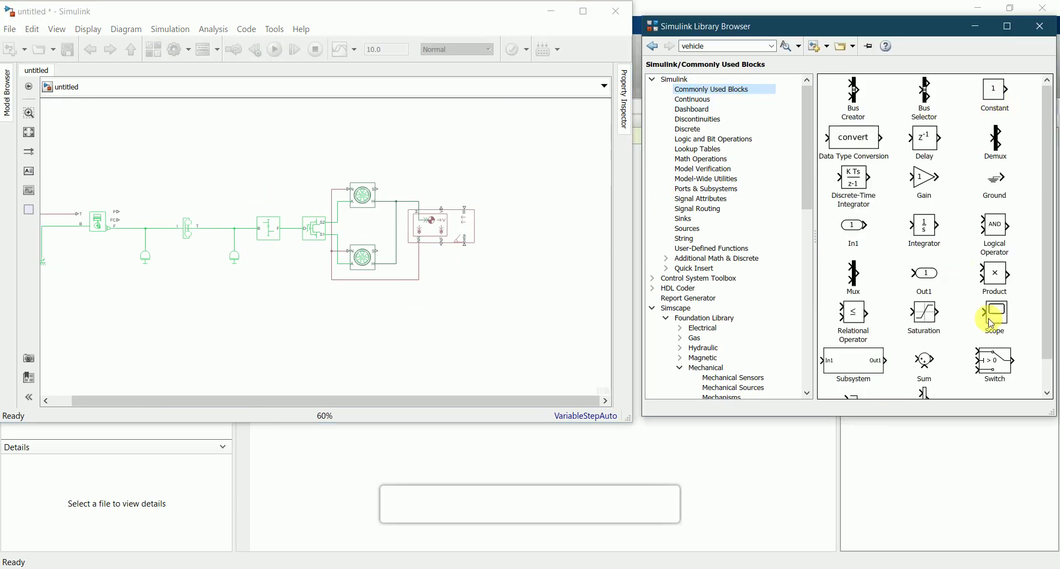
drag(996, 313, 495, 139)
click(498, 143)
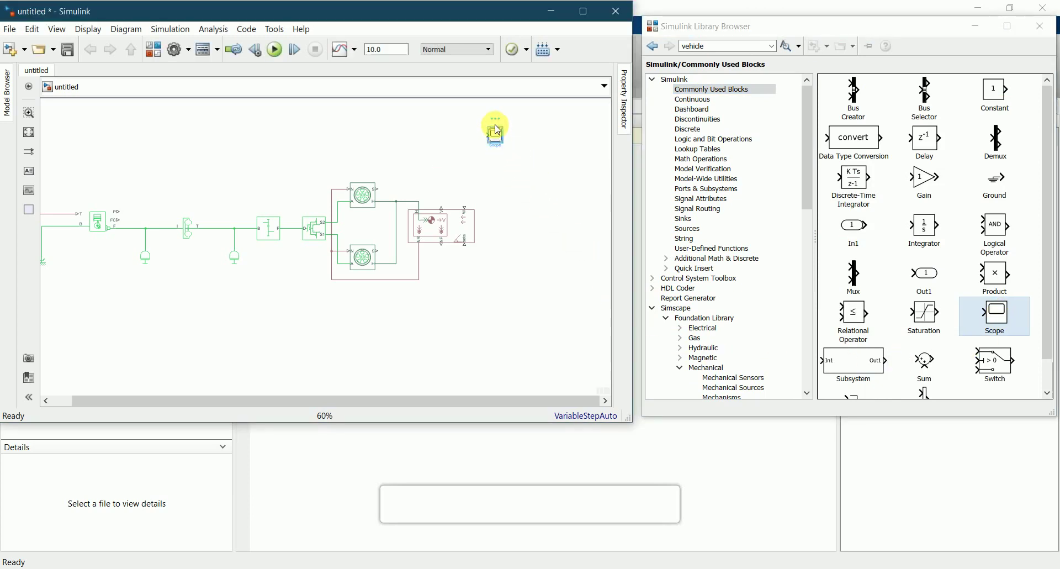
scroll(500, 146, up, 3)
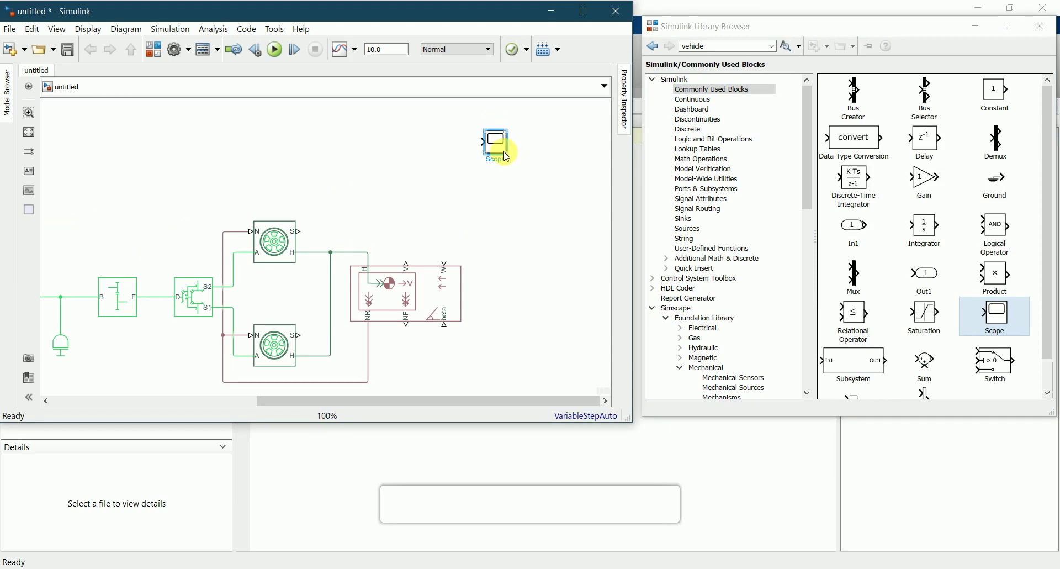
drag(508, 154, 536, 178)
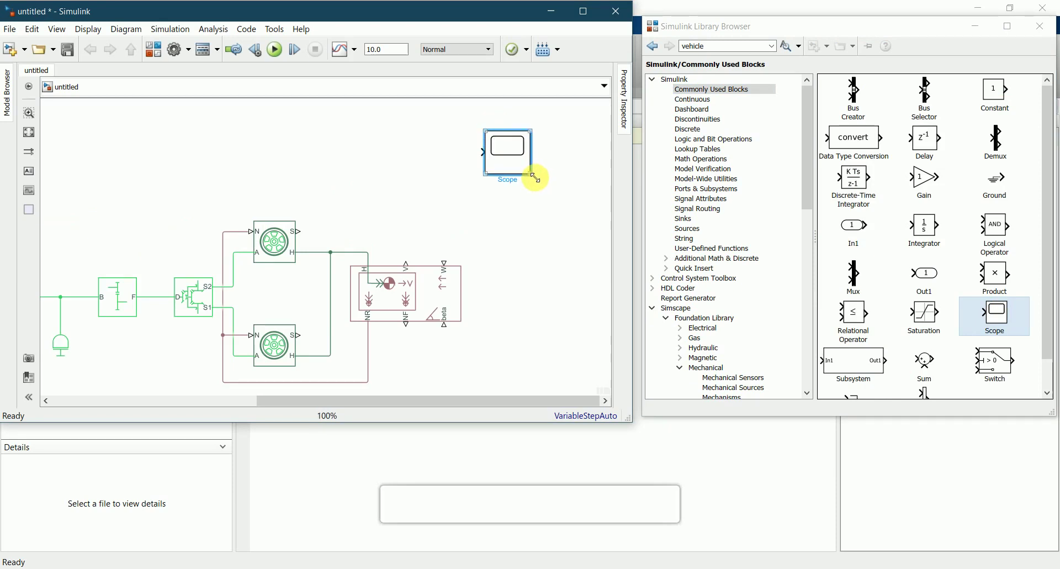
click(545, 223)
scroll(545, 230, down, 3)
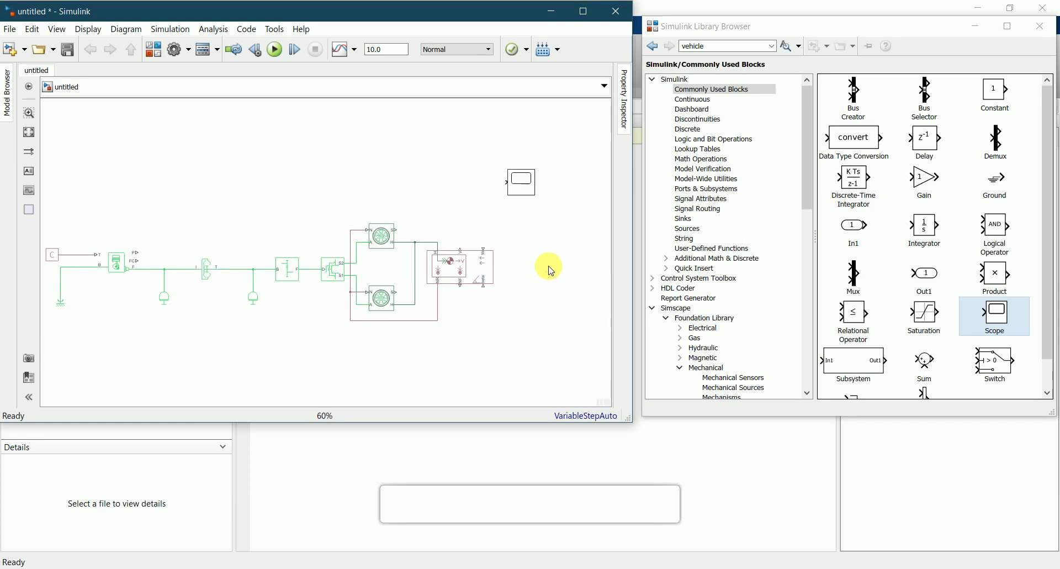
- Search the library for 'ps covertor', retrying the term several times without results
click(516, 188)
double_click(710, 47)
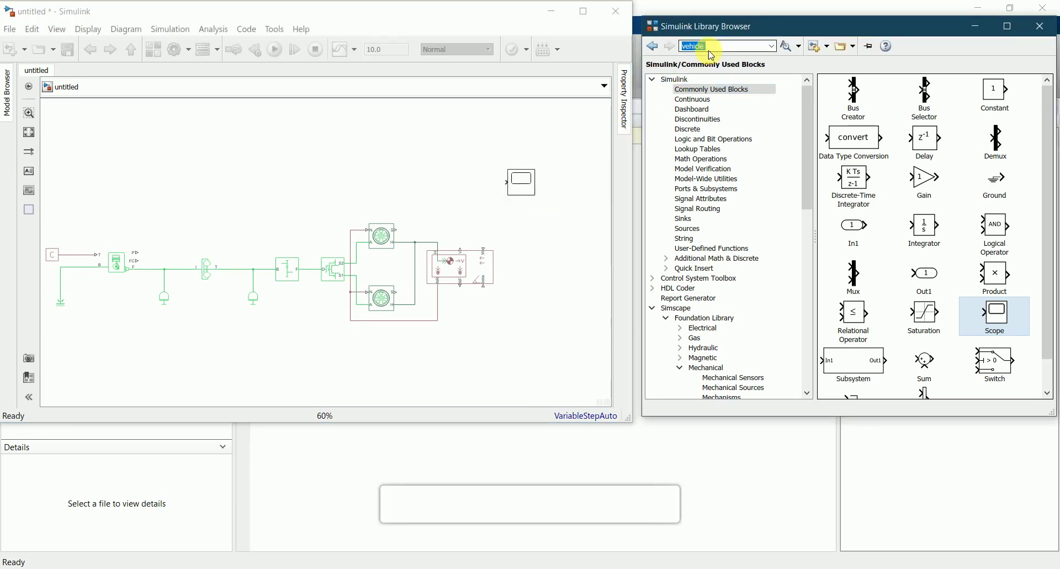
text(ps)
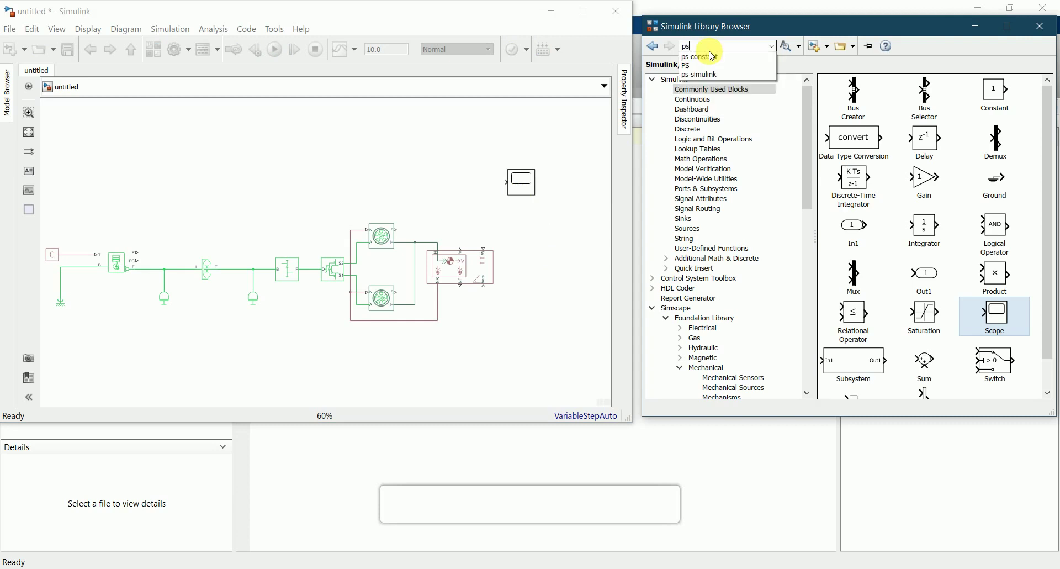
text( co)
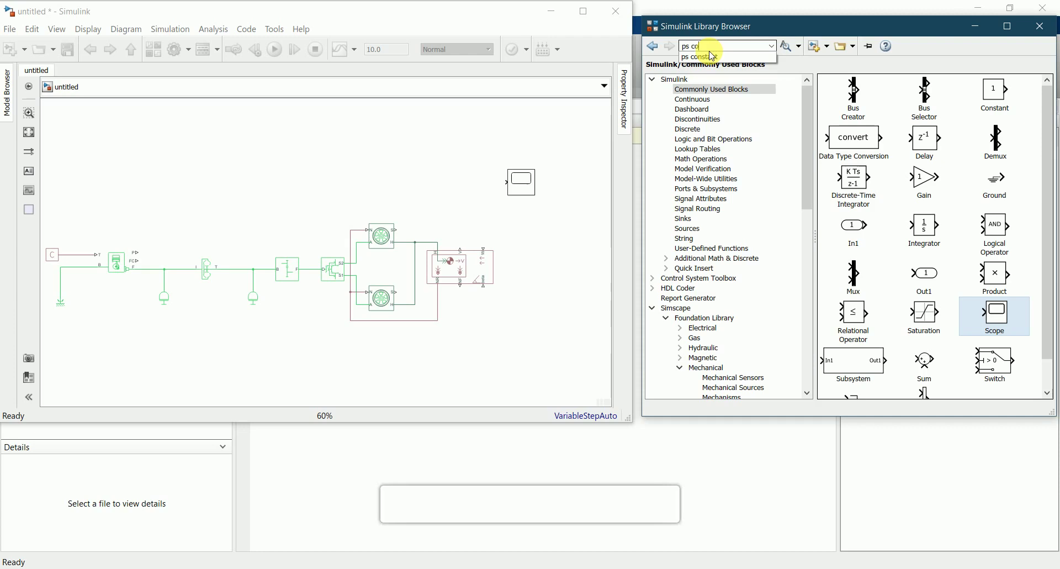
text(vert)
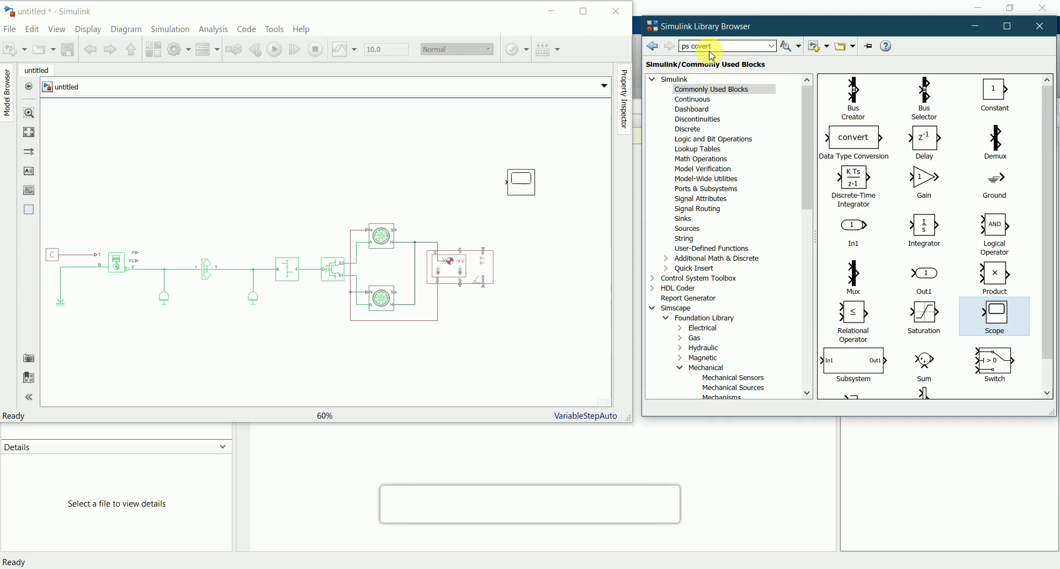
text(or)
key(Return)
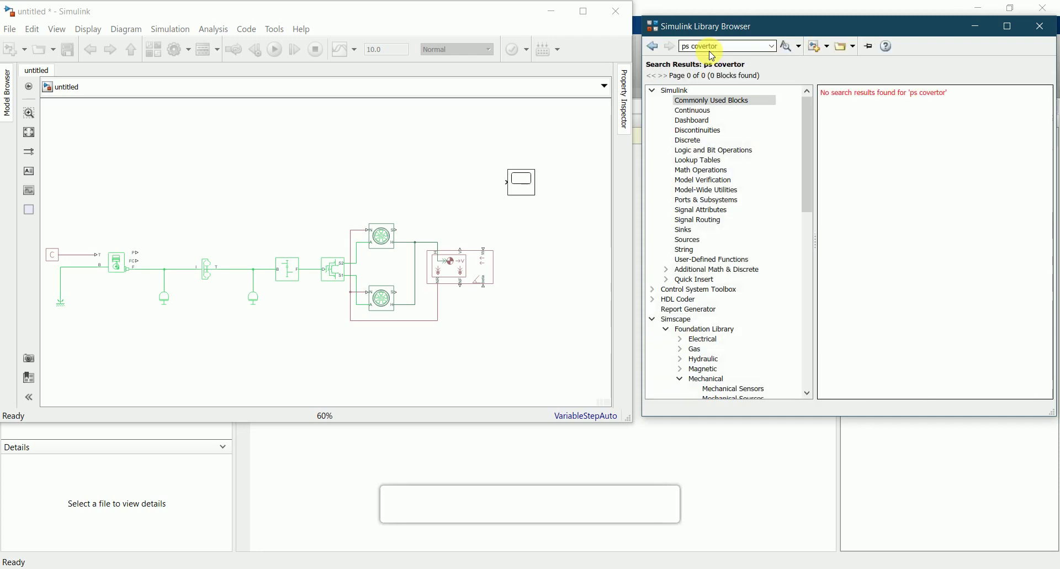
double_click(688, 46)
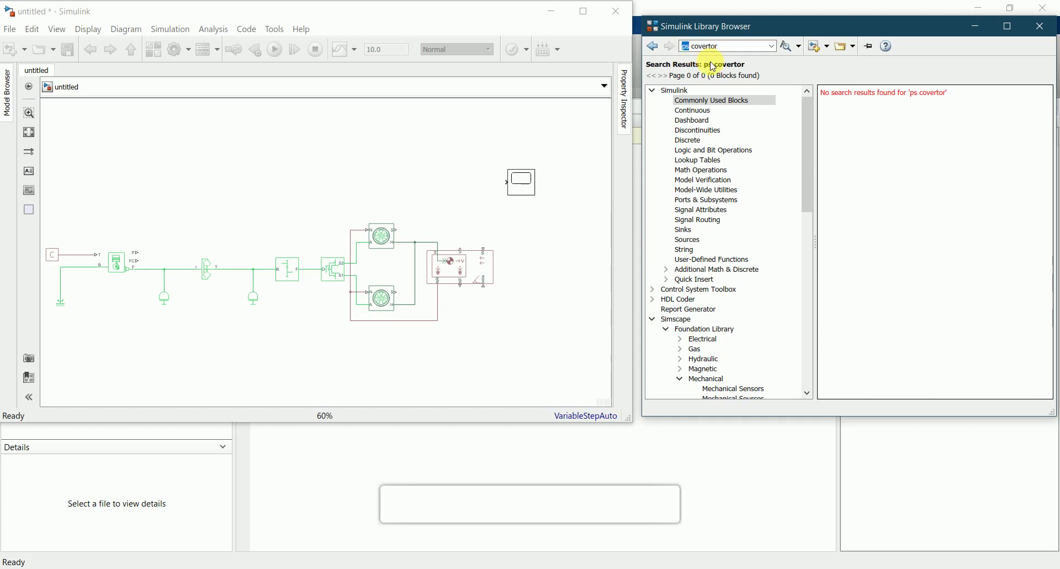
text(PS)
click(712, 62)
double_click(685, 46)
text(PS)
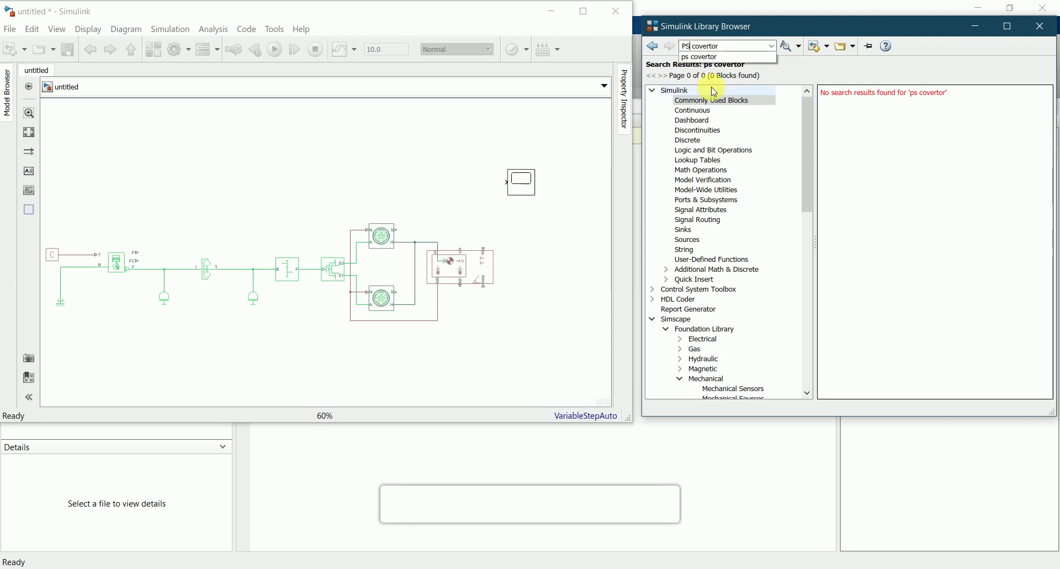
key(Return)
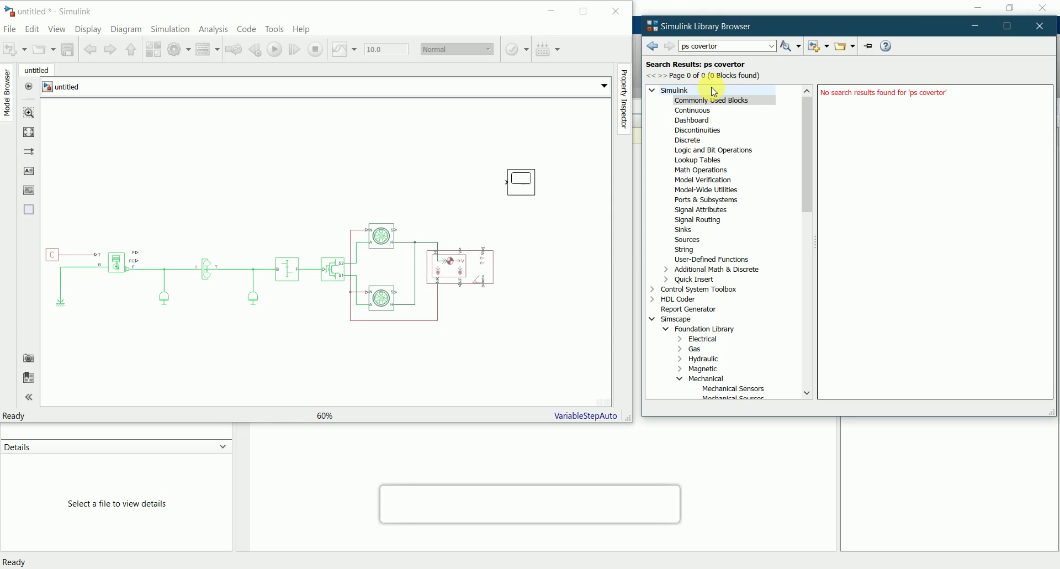
- Retype the search as 'PS convert', then trim it to 'PS' and search, returning 172 blocks
triple_click(727, 47)
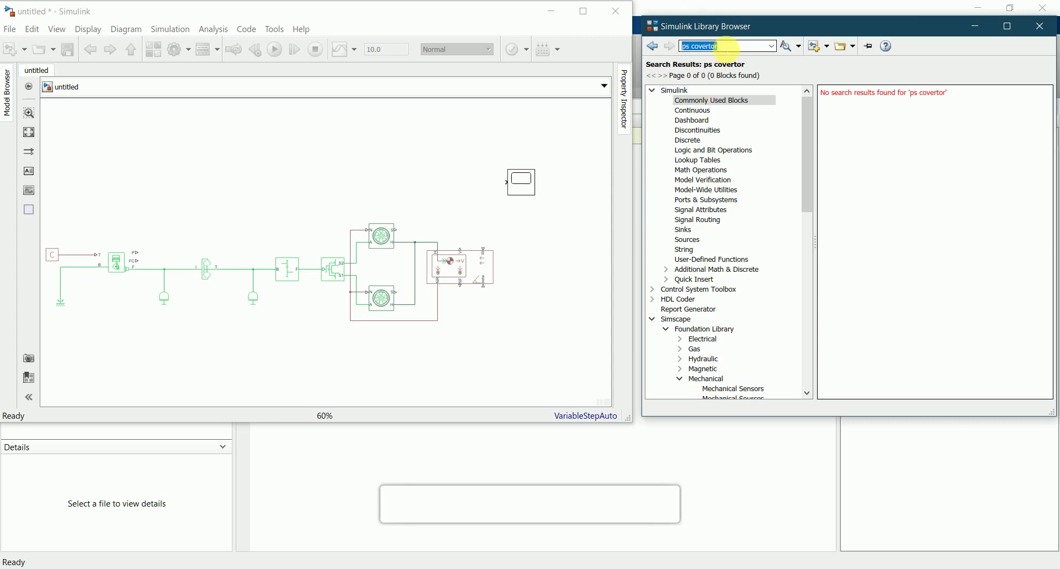
key(BackSpace)
text(PS)
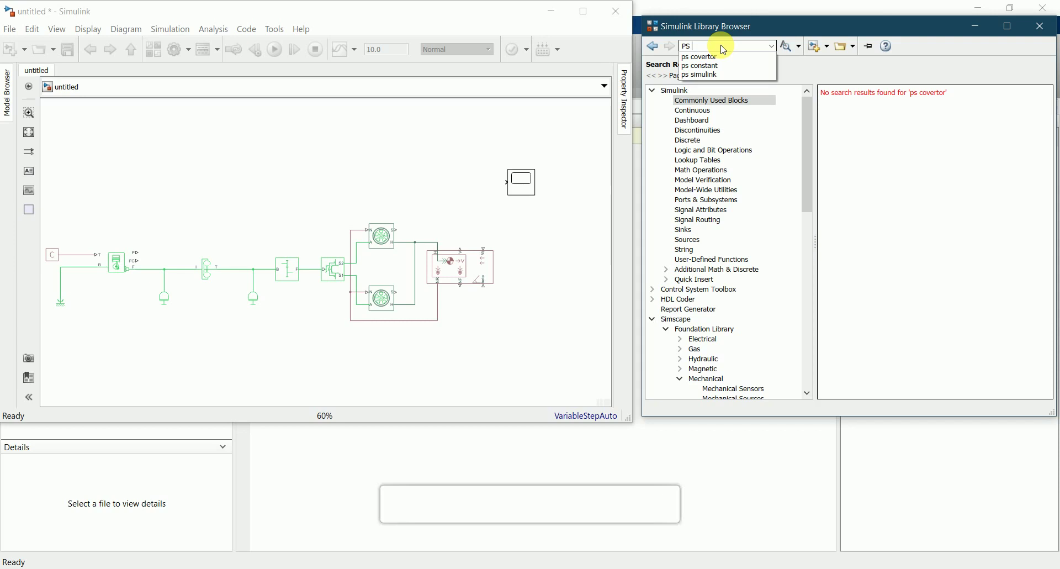
text( convertor)
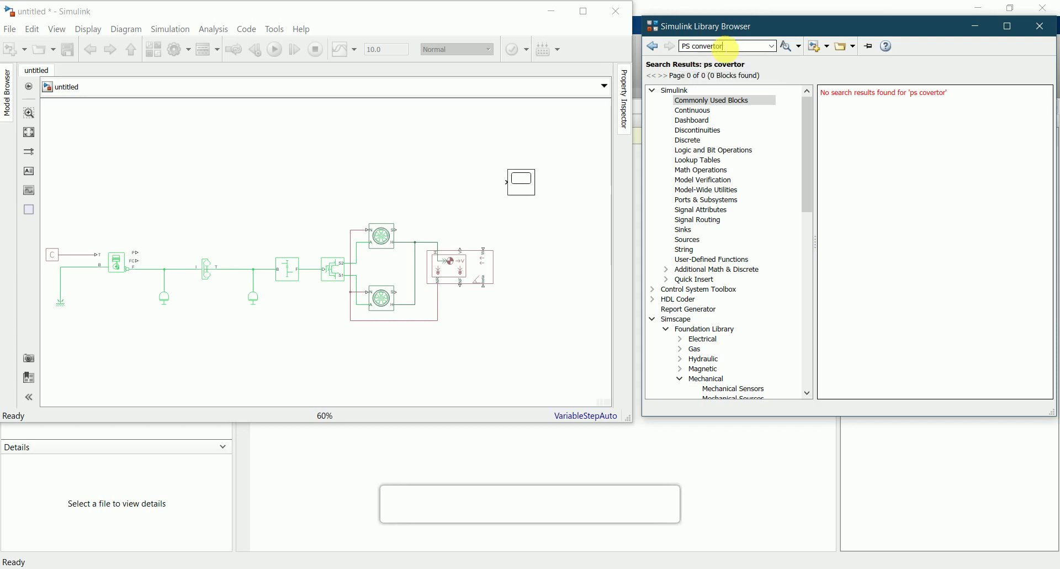
key(Return)
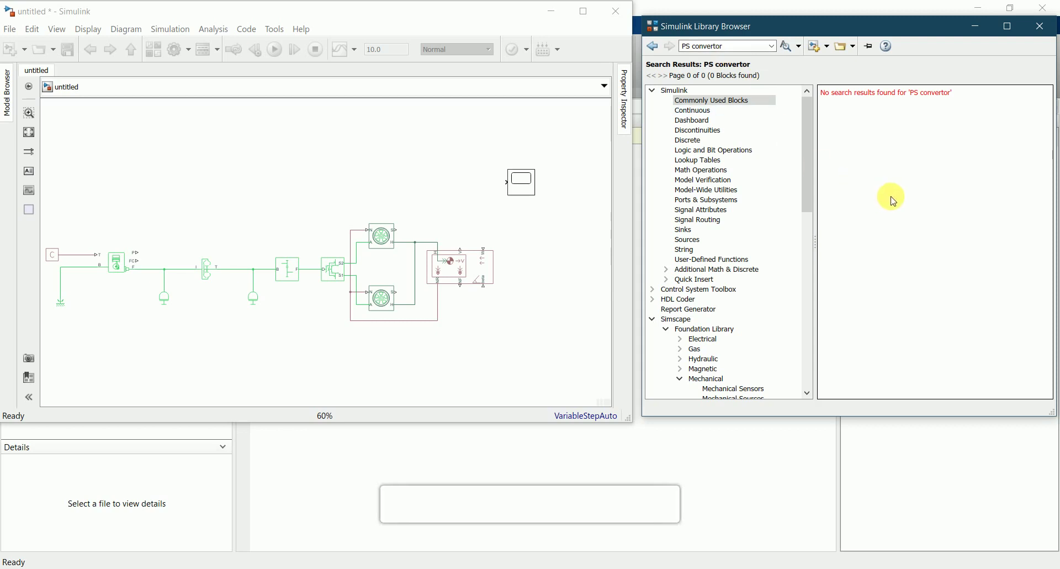
click(736, 47)
text(PS c)
key(BackSpace)
key(Return)
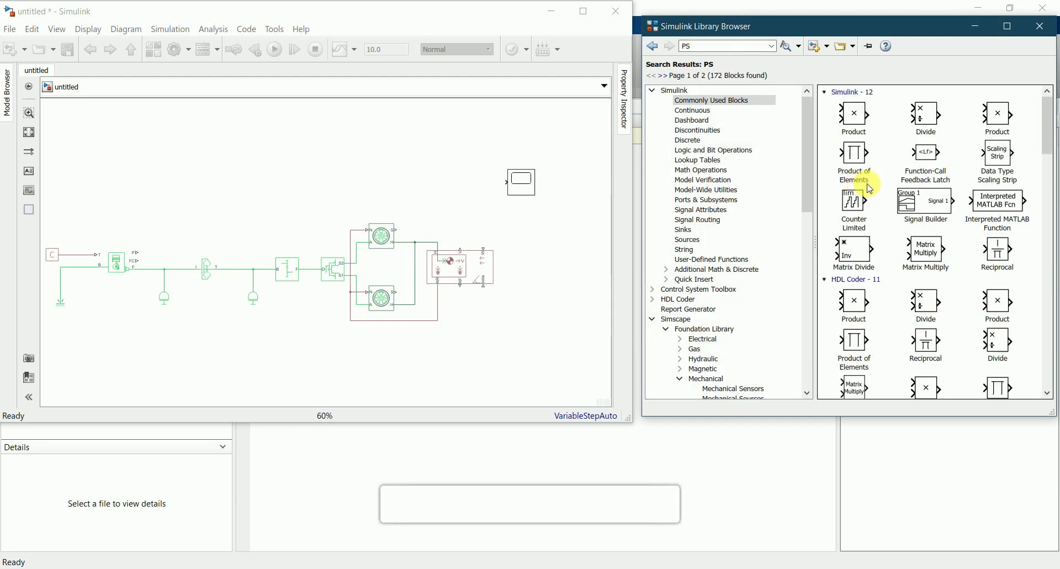
- Find PS-Simulink Converter in the PS results and place it just left of the Scope
scroll(1048, 144, down, 5)
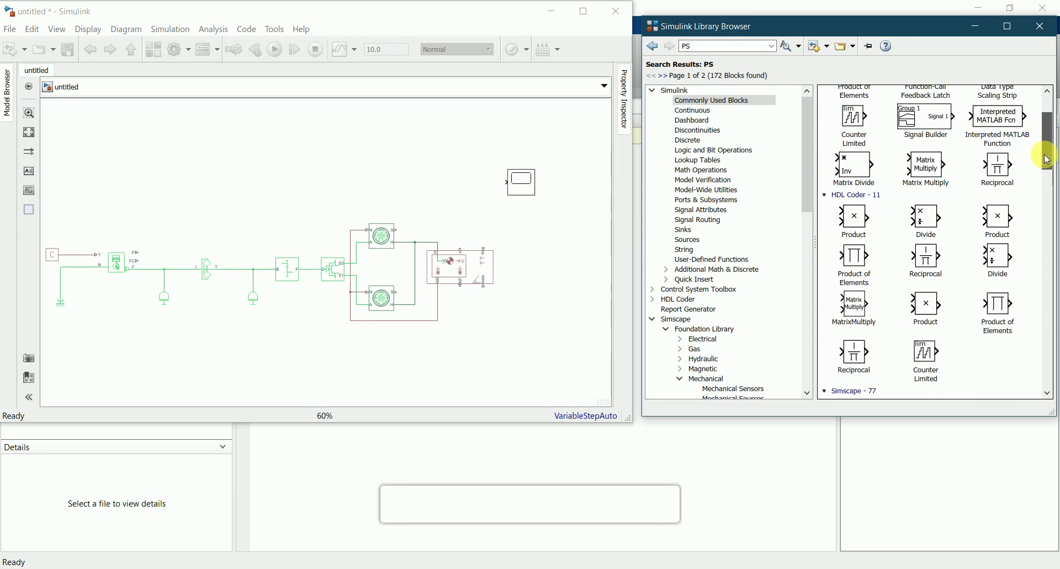
drag(1045, 193, 1052, 230)
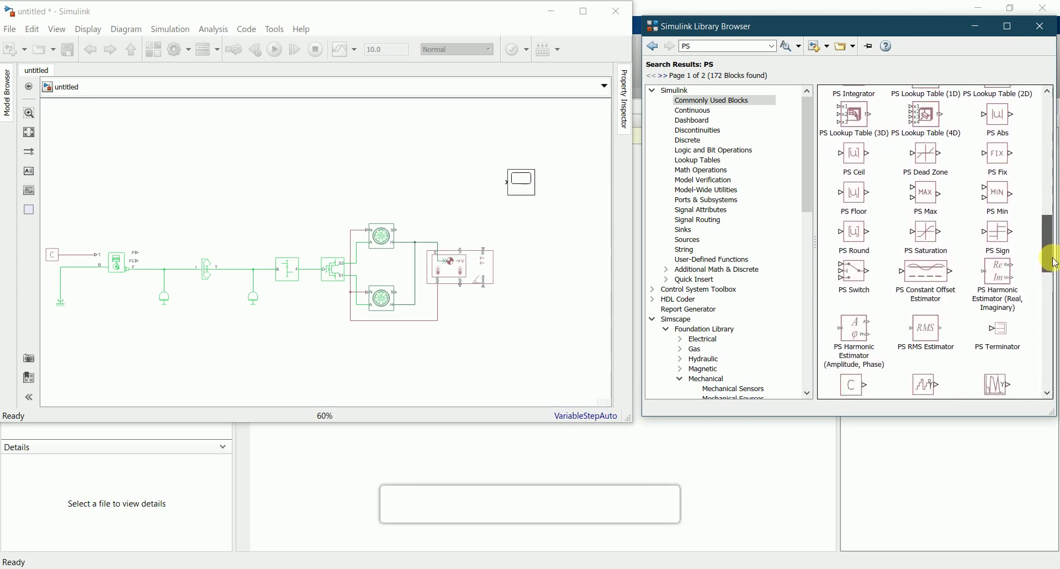
drag(1056, 265, 1058, 276)
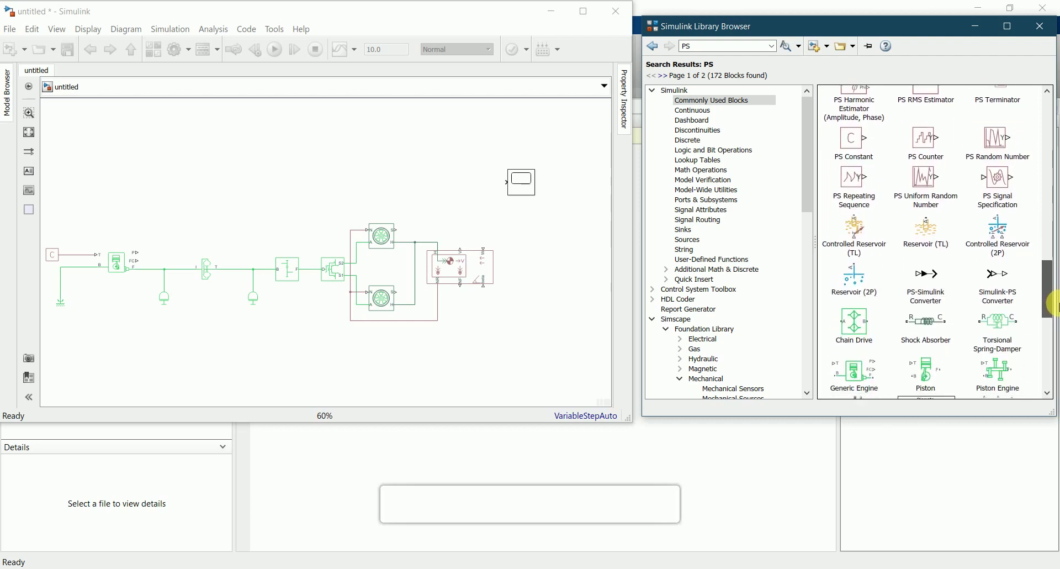
drag(1056, 305, 1056, 312)
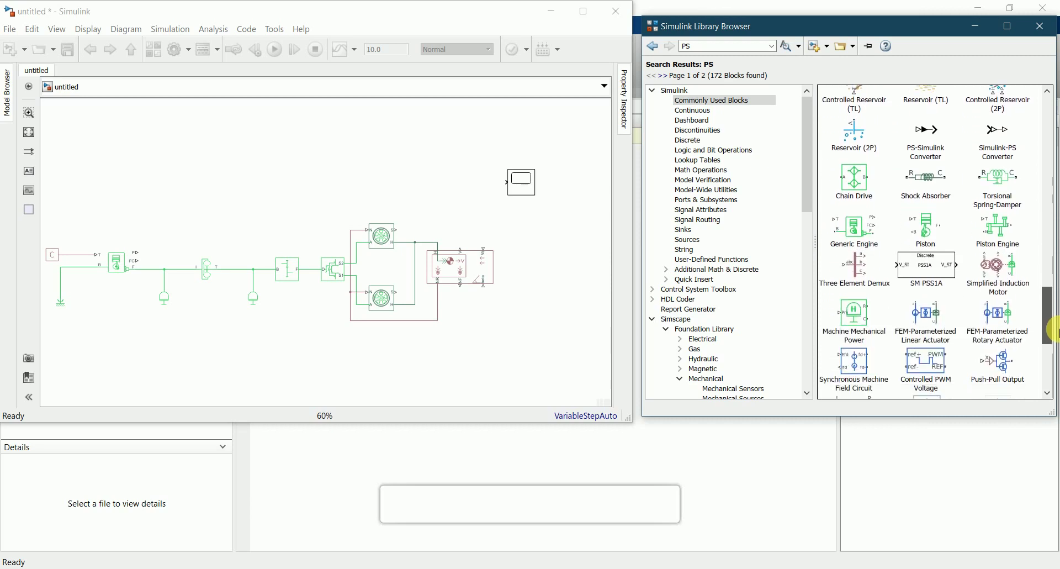
mouse_move(1057, 338)
mouse_down()
mouse_move(1057, 377)
mouse_move(1051, 351)
mouse_up()
scroll(933, 244, up, 5)
scroll(931, 246, up, 3)
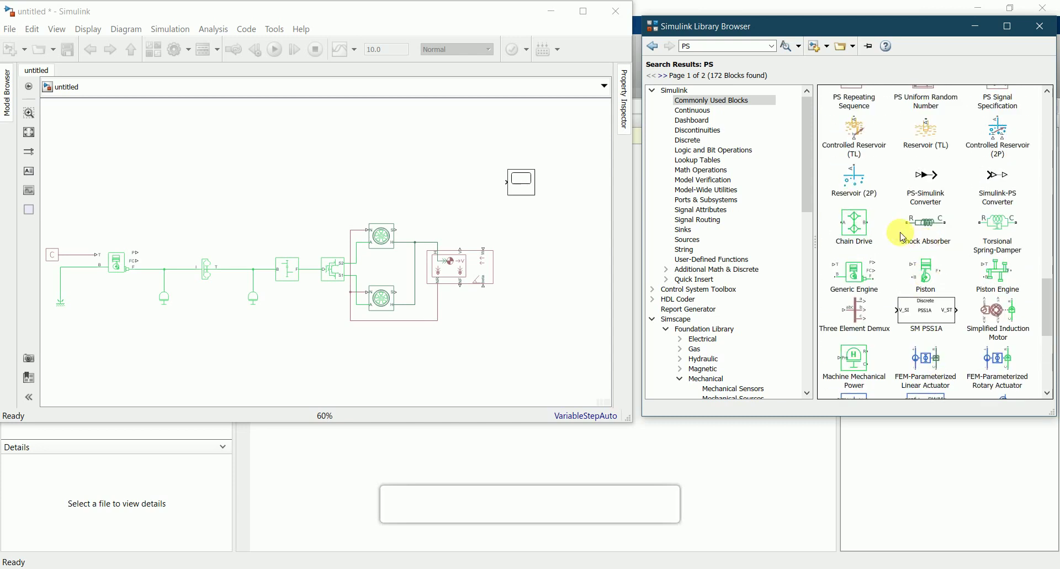
click(930, 185)
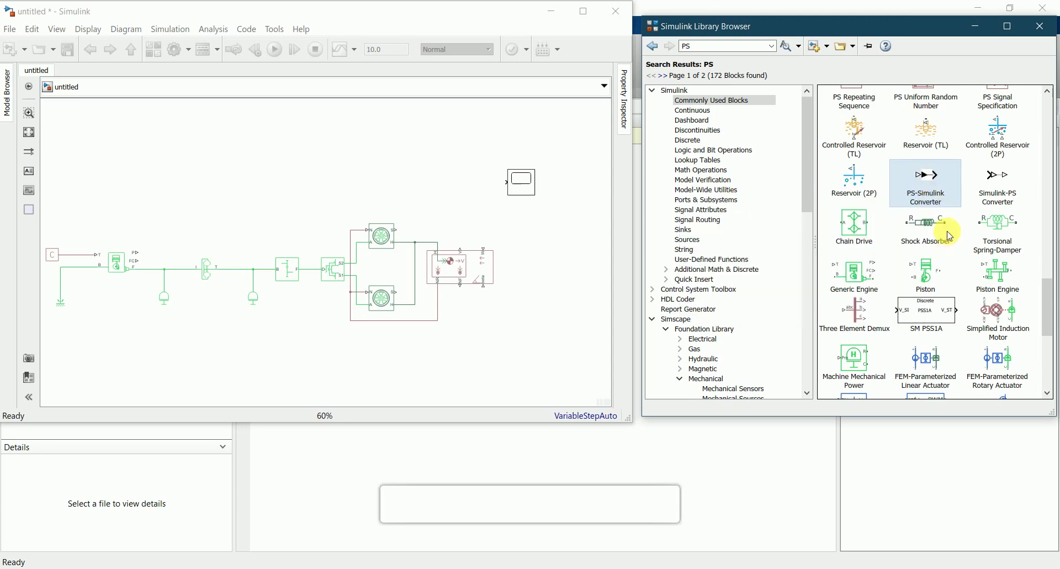
drag(932, 199, 479, 185)
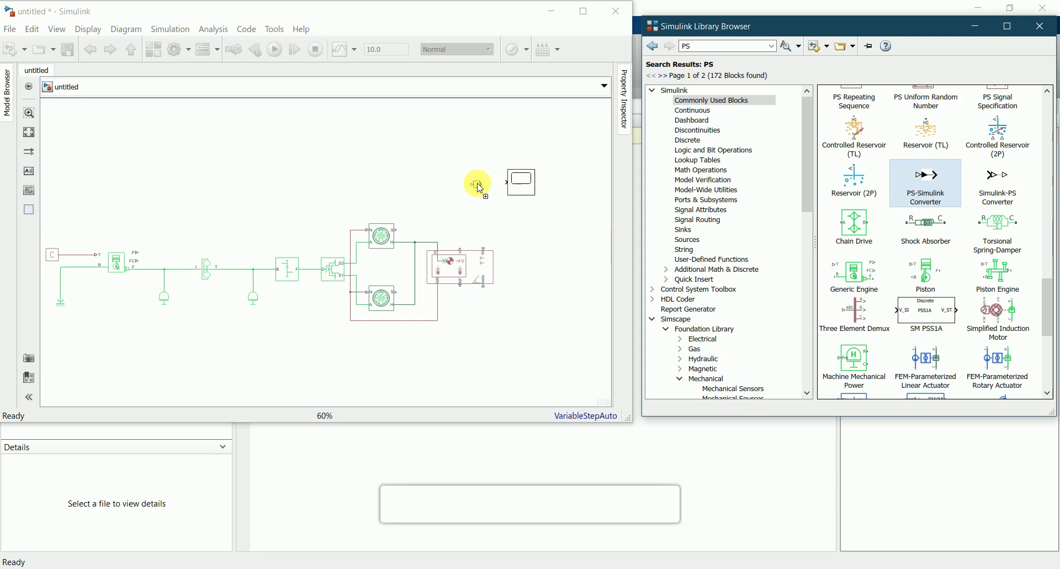
drag(479, 188, 478, 187)
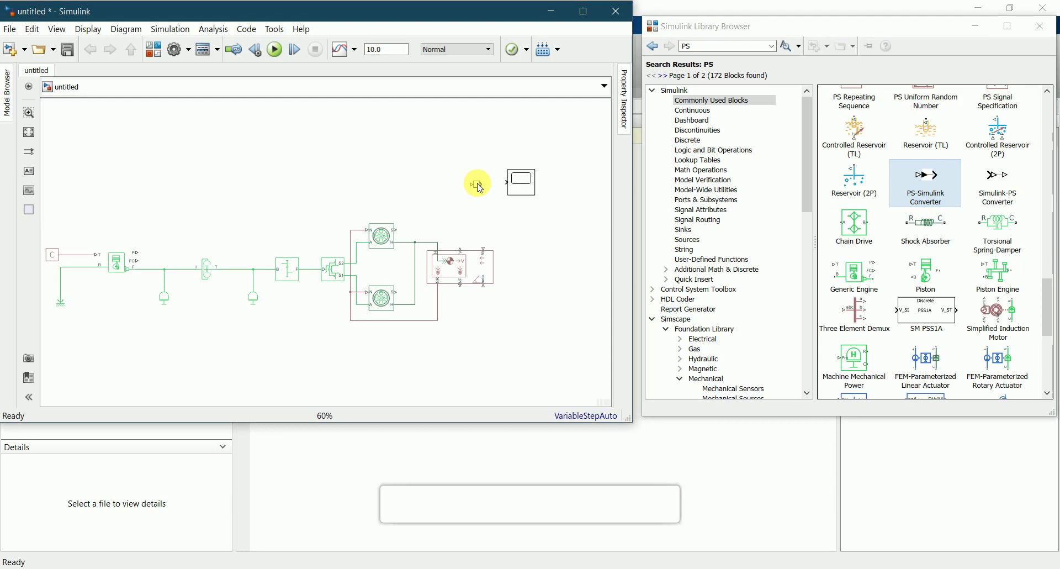
click(560, 267)
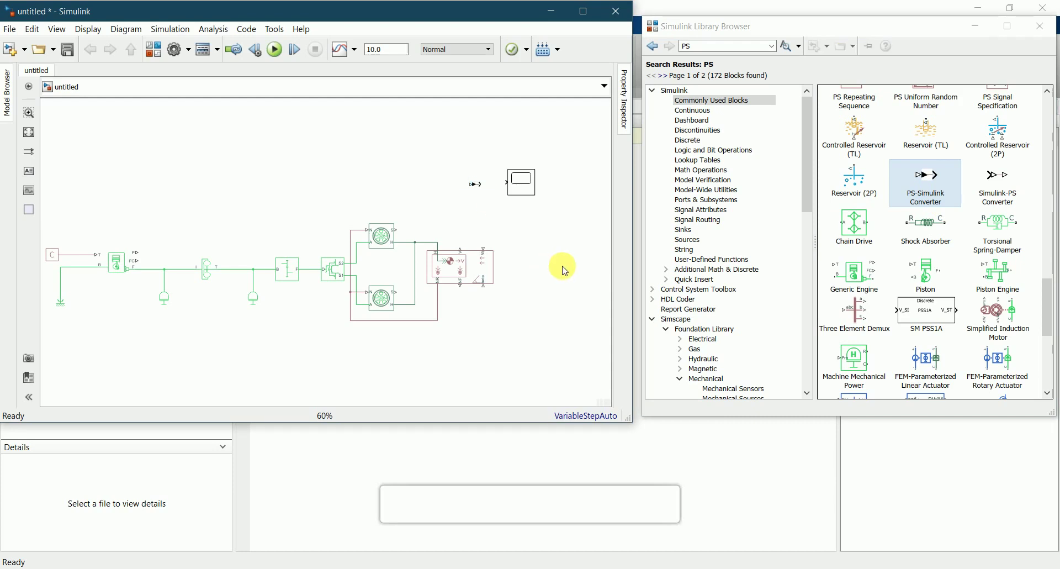
scroll(931, 272, up, 5)
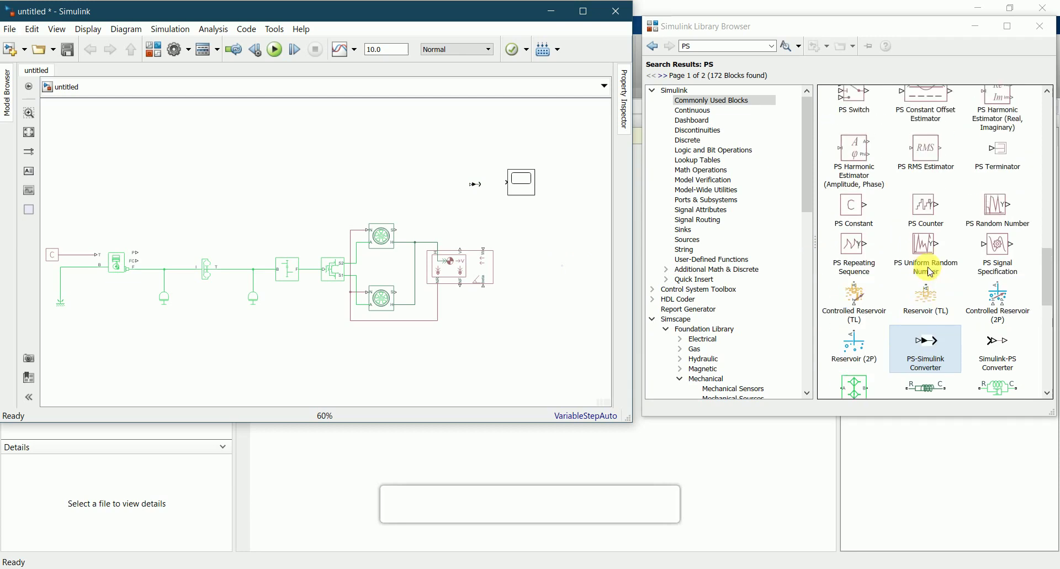
scroll(931, 271, up, 1)
scroll(931, 272, up, 2)
scroll(931, 272, up, 1)
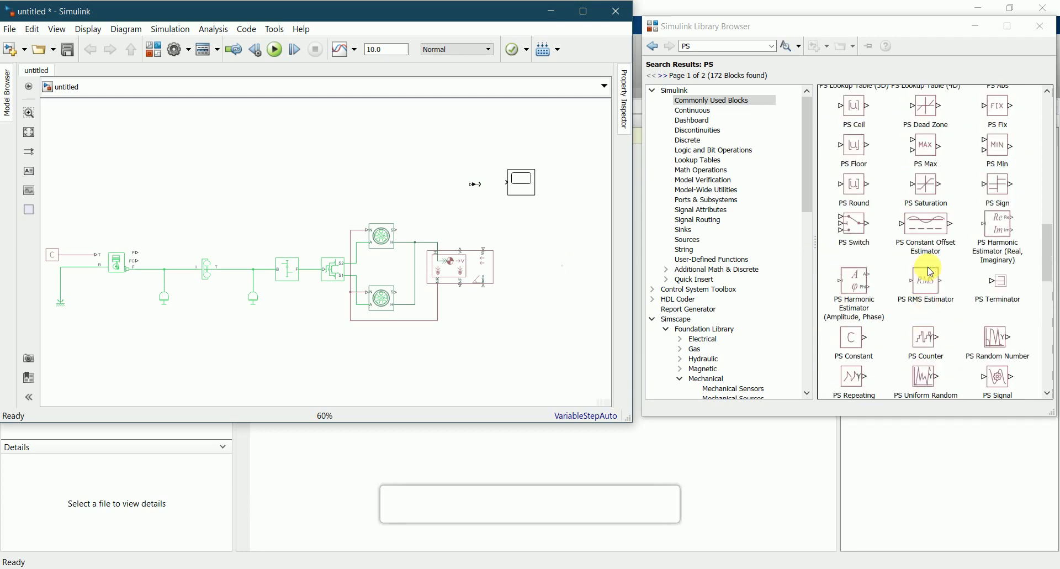
scroll(931, 271, up, 4)
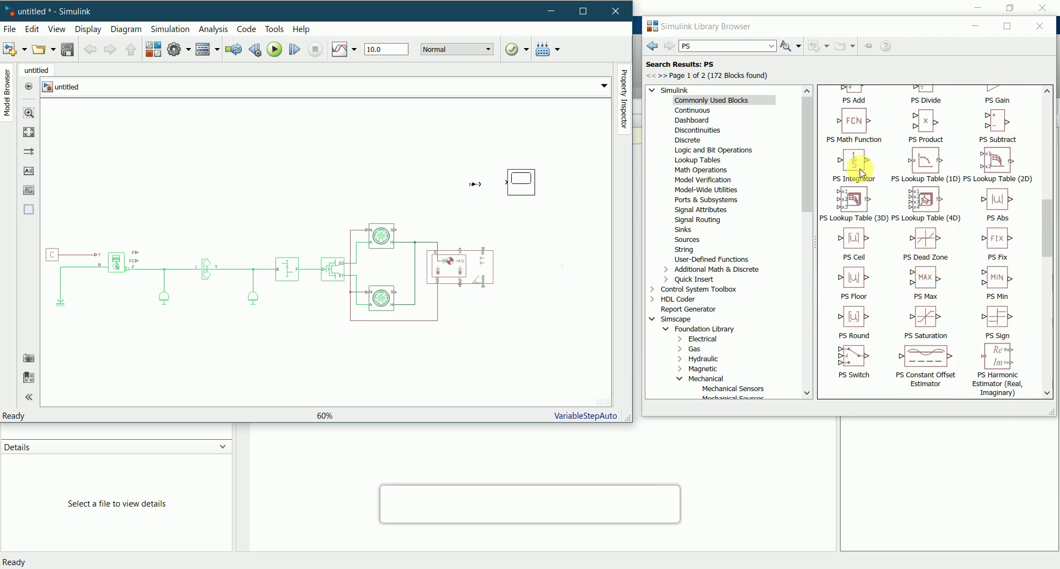
scroll(862, 168, up, 1)
scroll(992, 194, up, 4)
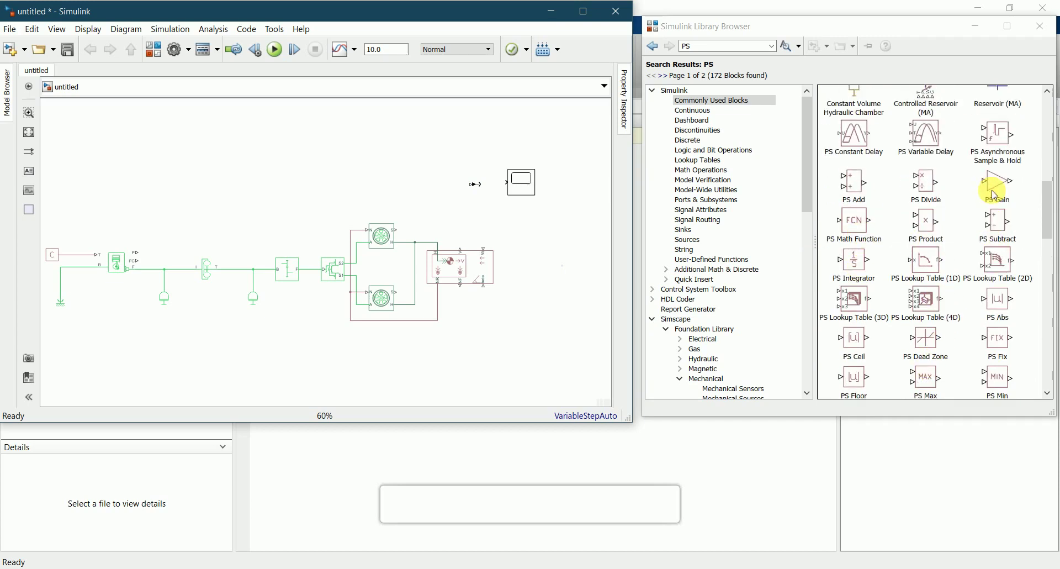
scroll(996, 195, up, 5)
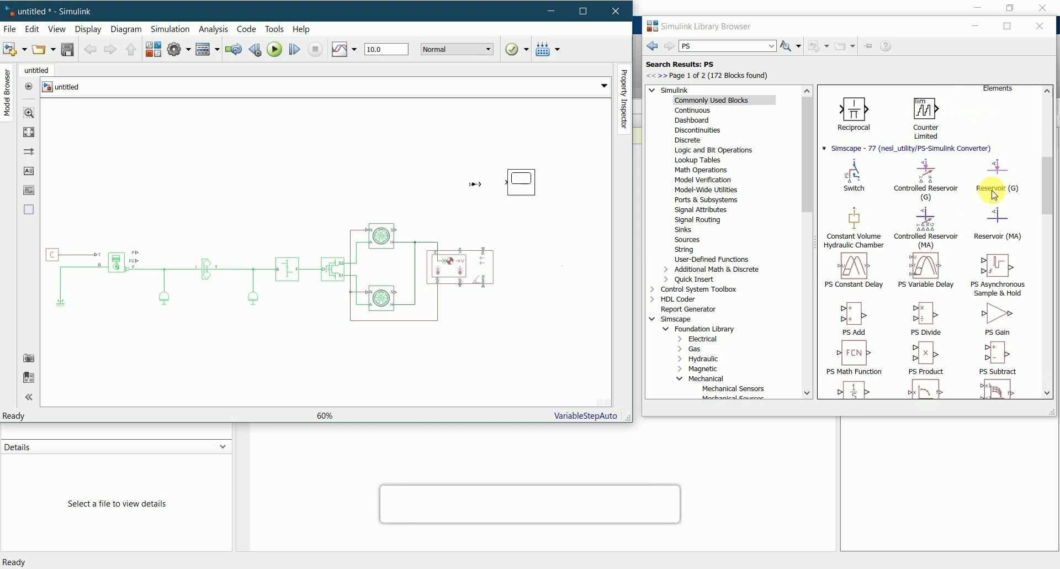
scroll(996, 195, up, 4)
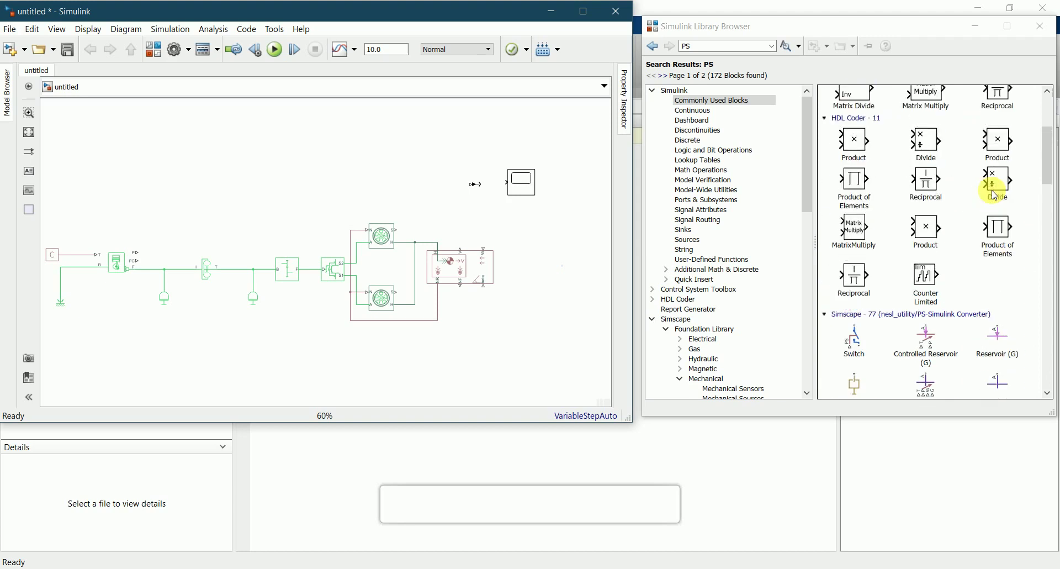
scroll(996, 194, up, 3)
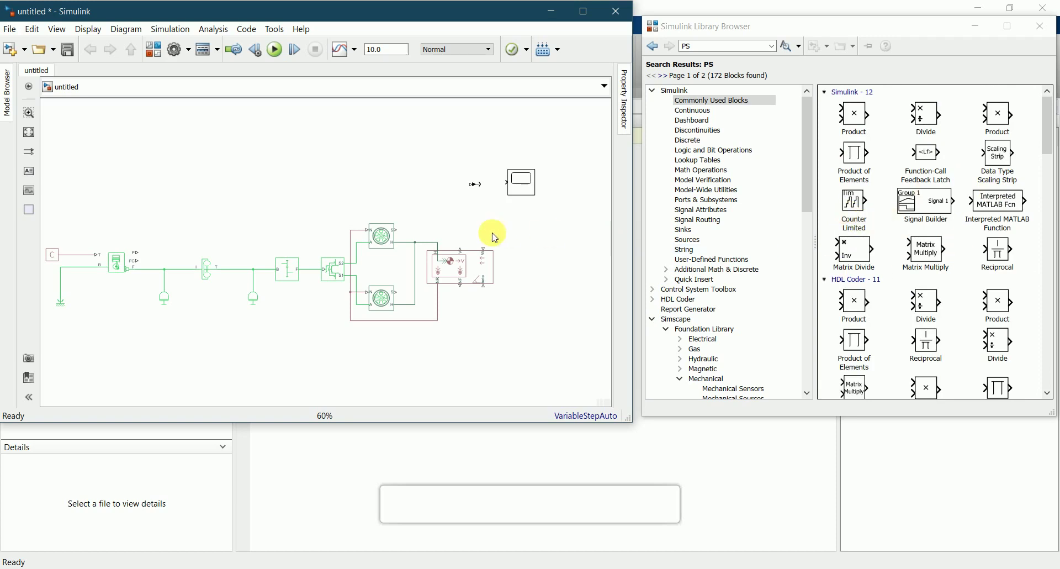
- Set the PS-Simulink Converter's output signal unit to km/hr, correcting the rejected 'Km/hr'
double_click(476, 186)
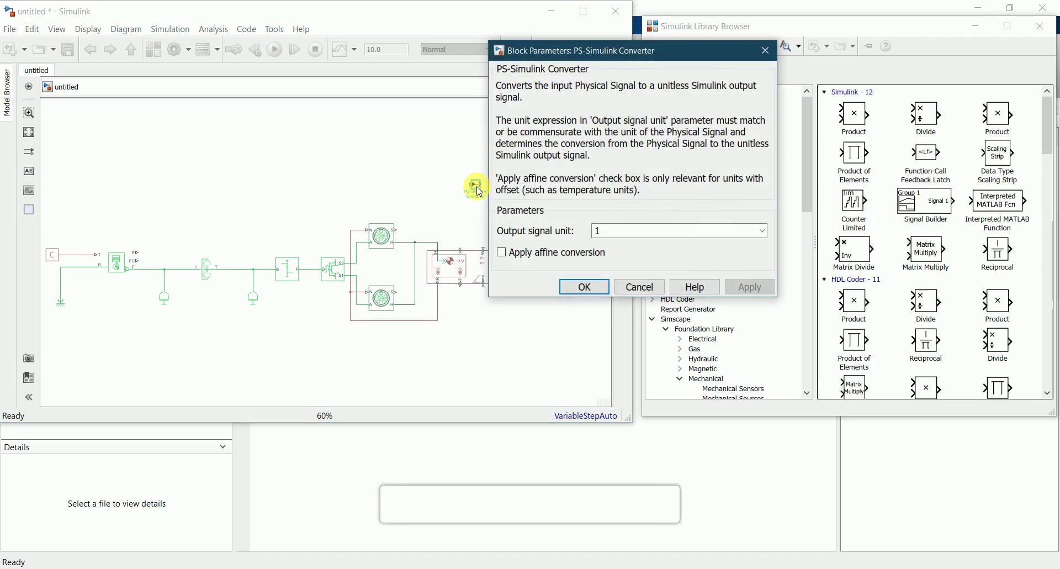
double_click(599, 231)
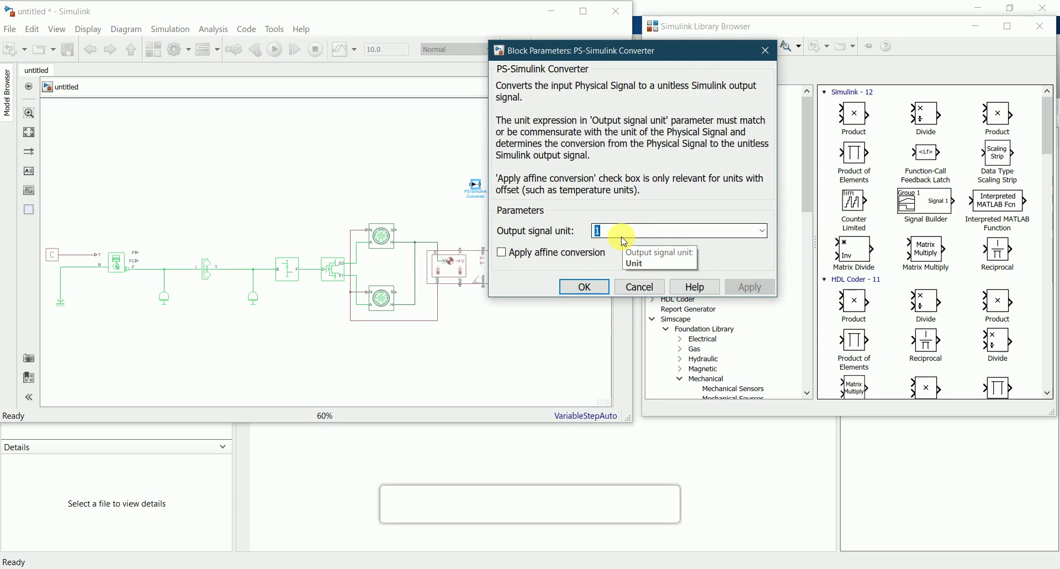
text(Km)
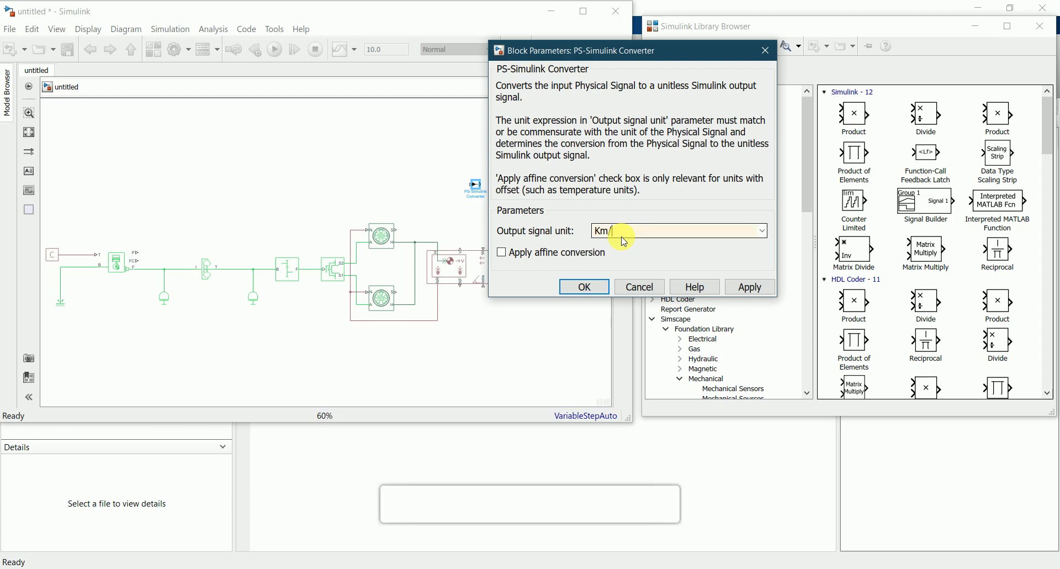
text(/hr)
click(739, 280)
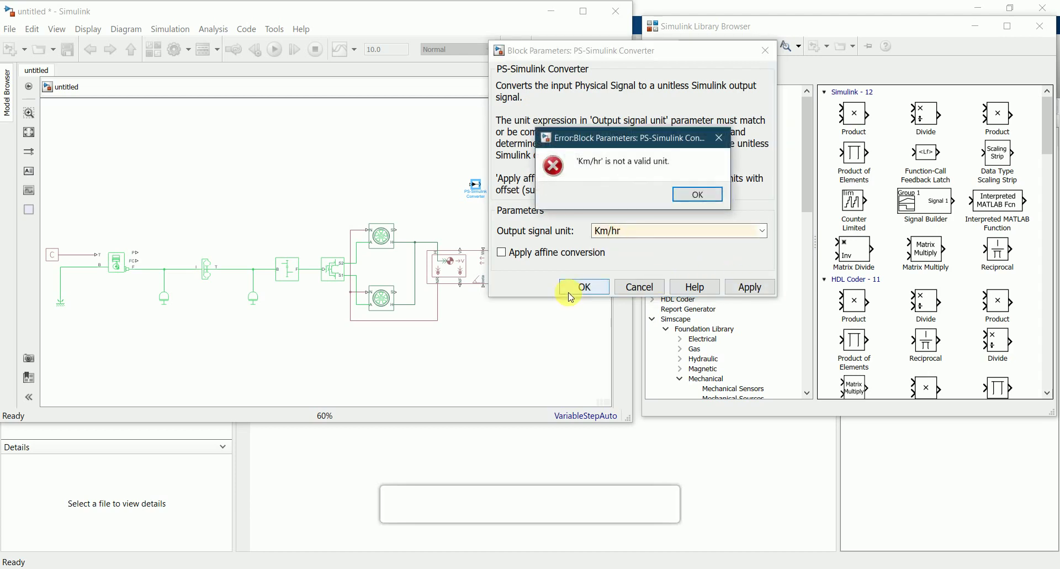
click(689, 195)
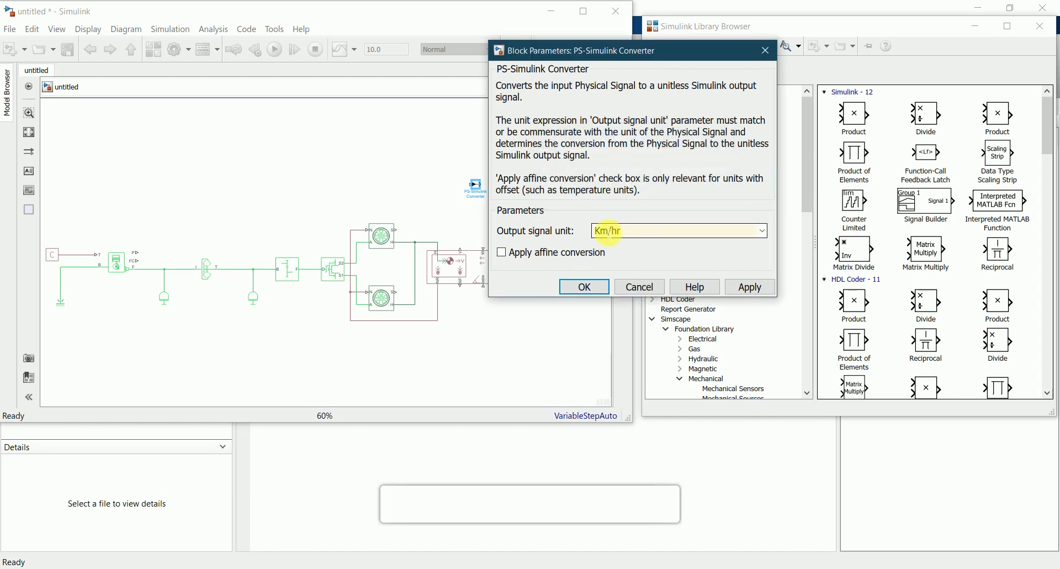
double_click(606, 231)
click(601, 231)
key(BackSpace)
text(k)
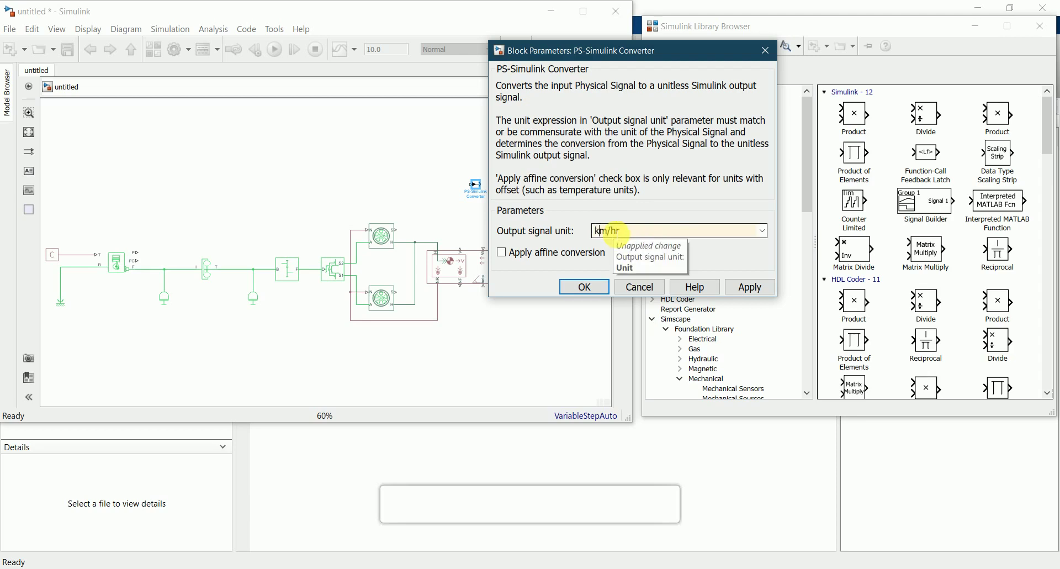
click(746, 287)
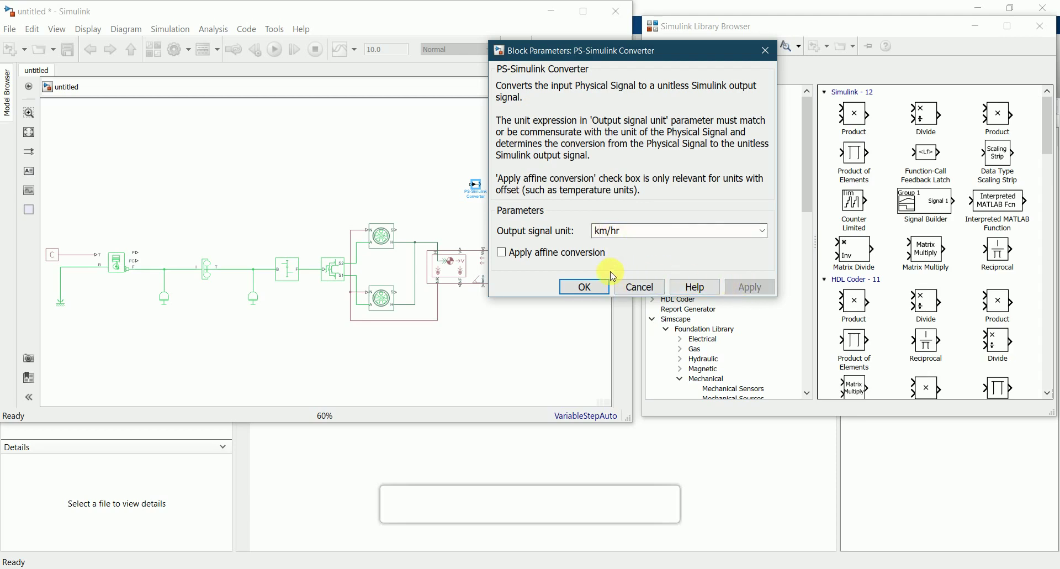
click(584, 287)
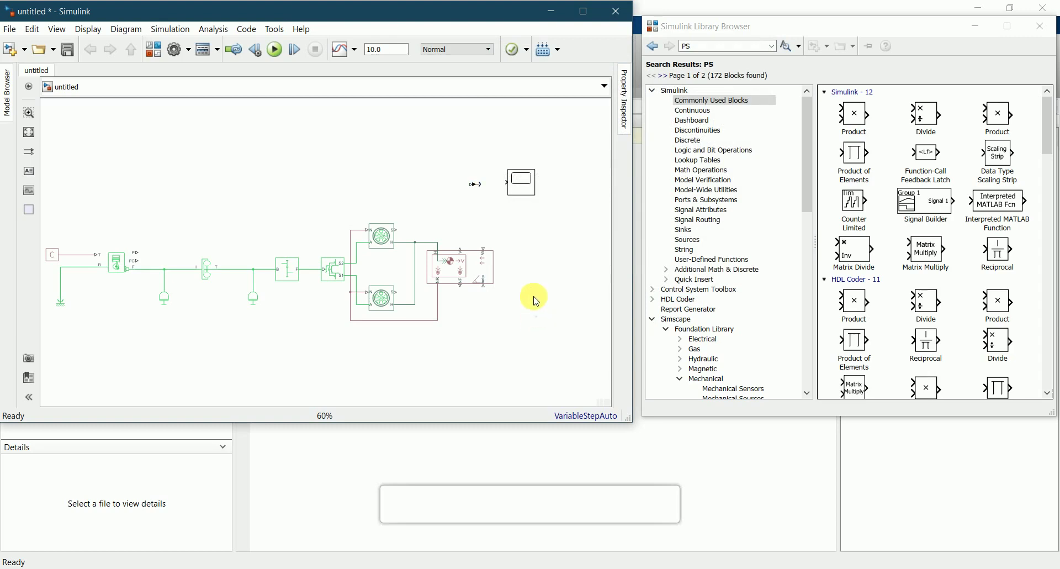
- Rework the link from the PS-Simulink Converter's output into the velocity Scope
click(479, 187)
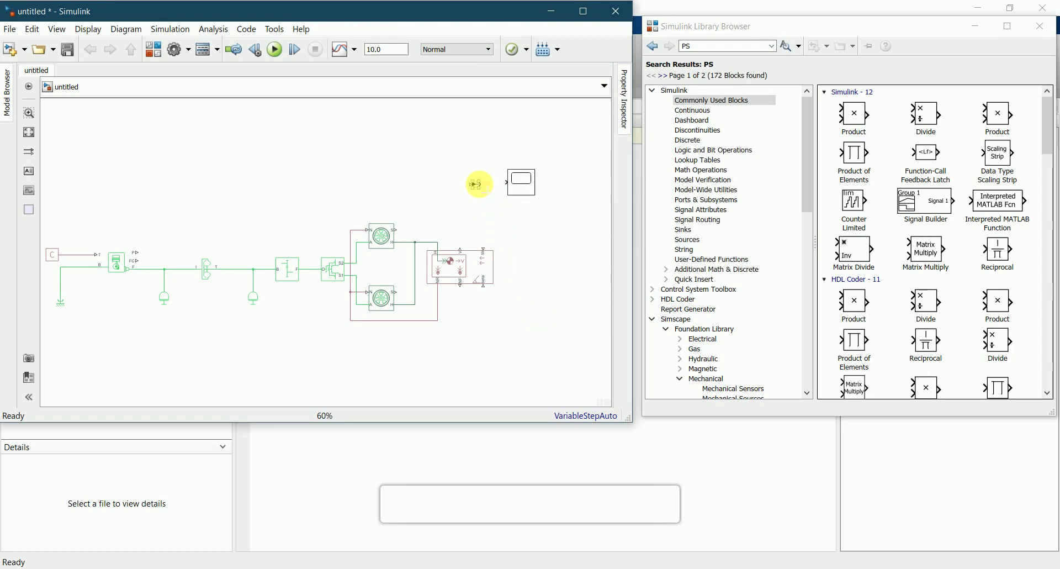
drag(475, 183, 505, 182)
scroll(473, 182, up, 3)
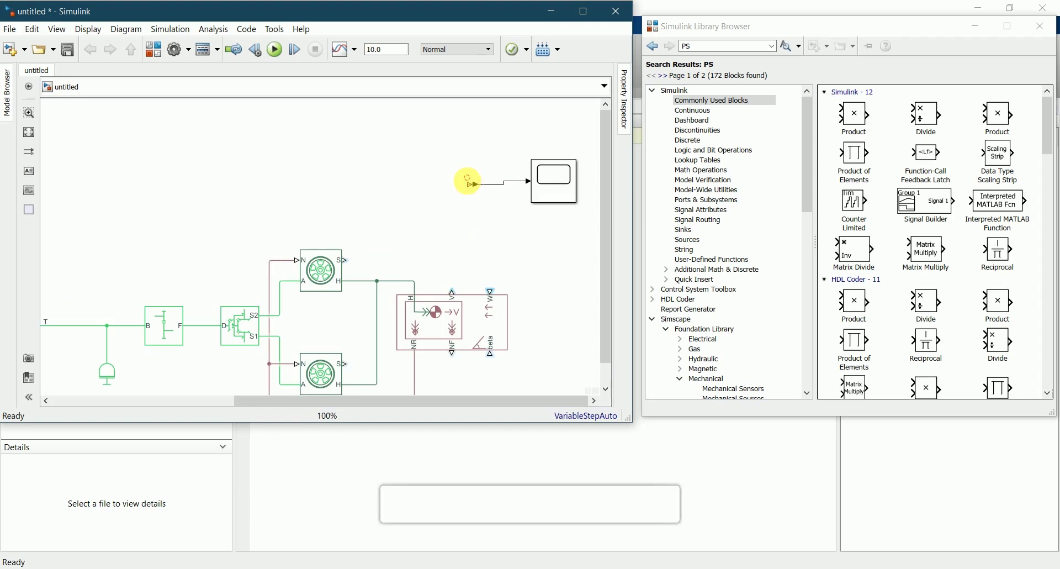
click(475, 186)
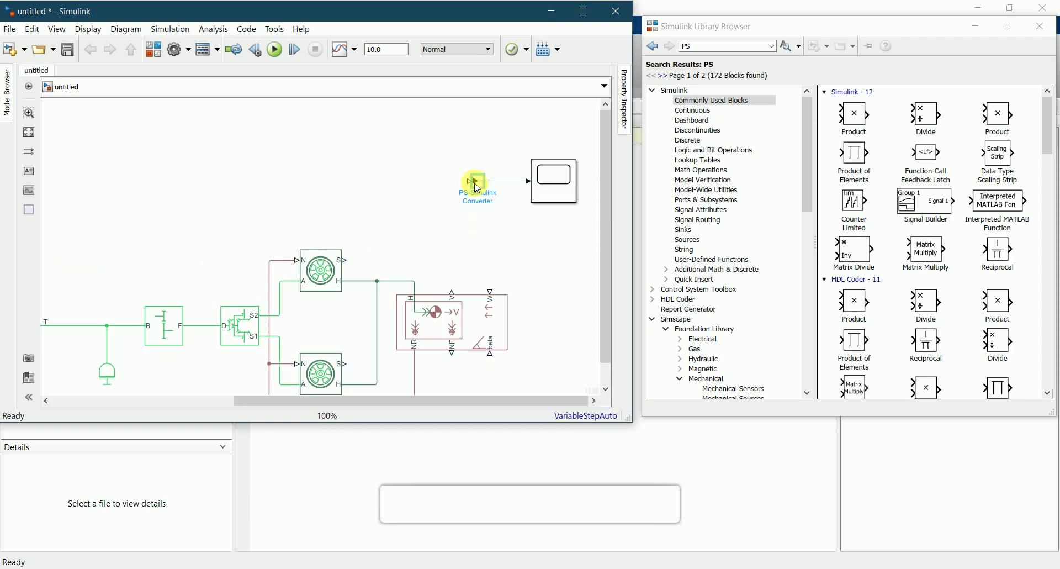
key(Delete)
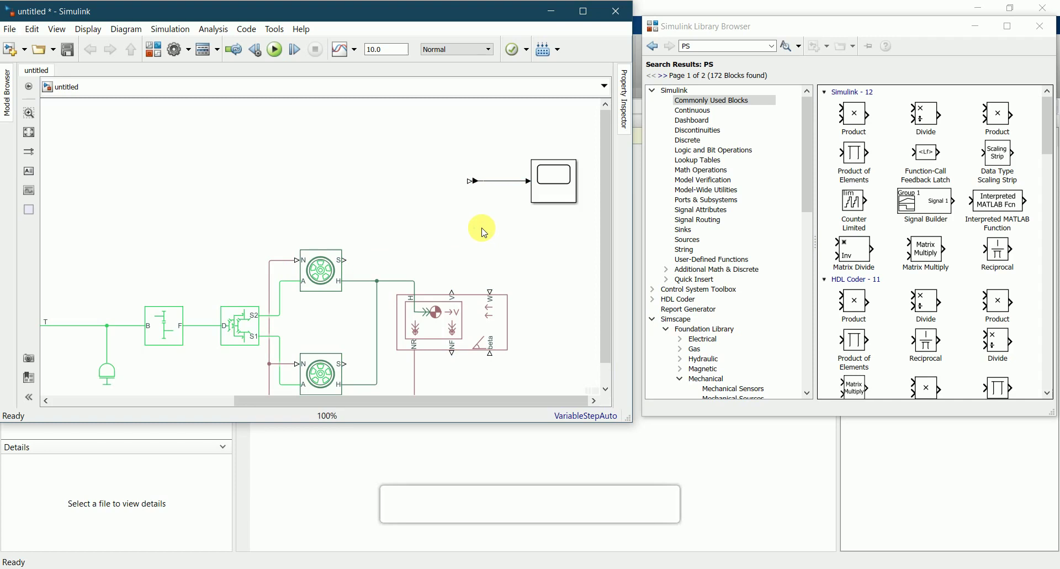
scroll(484, 232, down, 2)
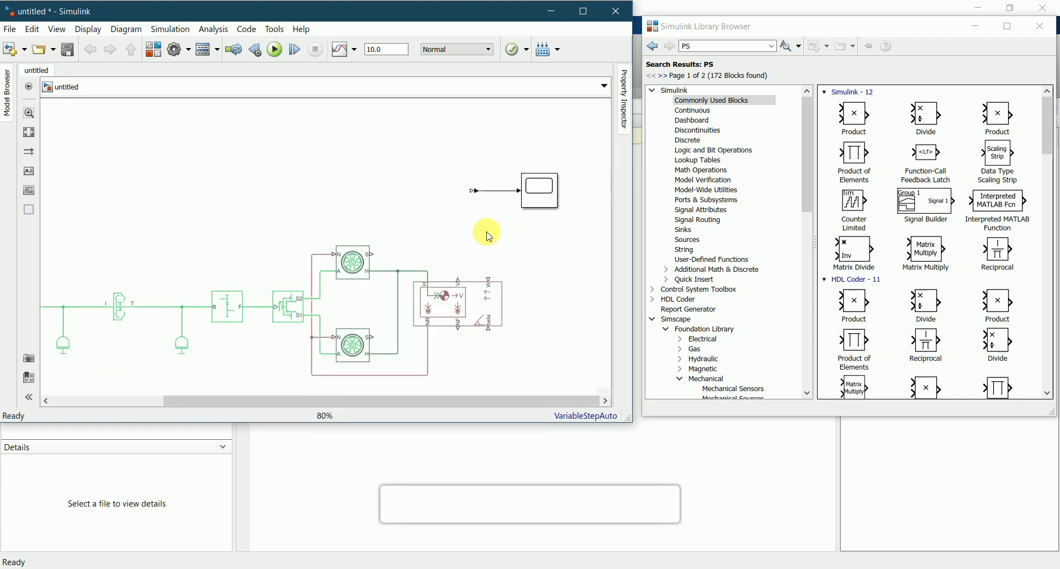
scroll(489, 231, up, 2)
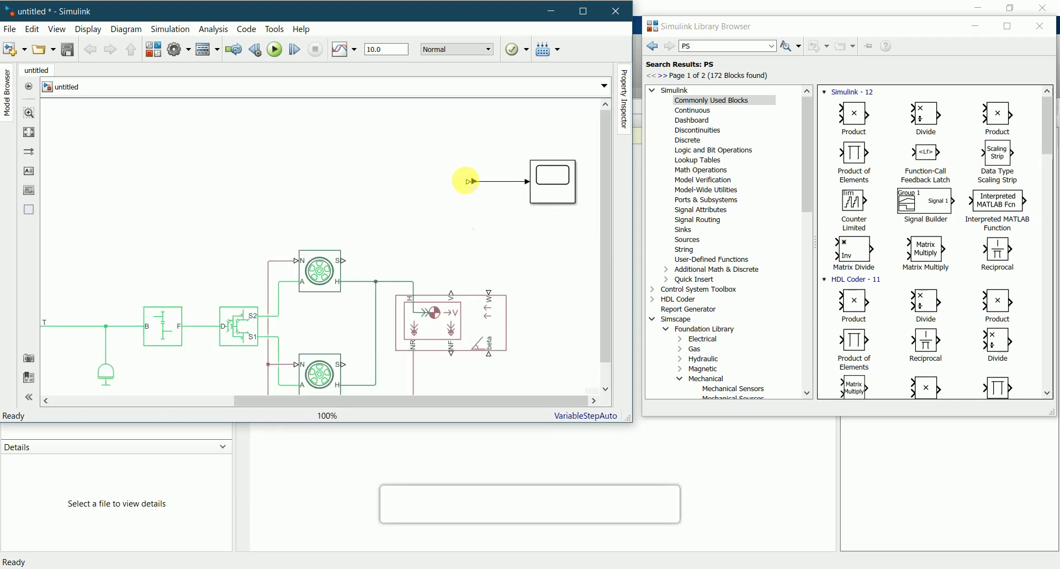
- Connect the Vehicle Body's V velocity port to the PS-Simulink Converter input
drag(472, 181, 452, 295)
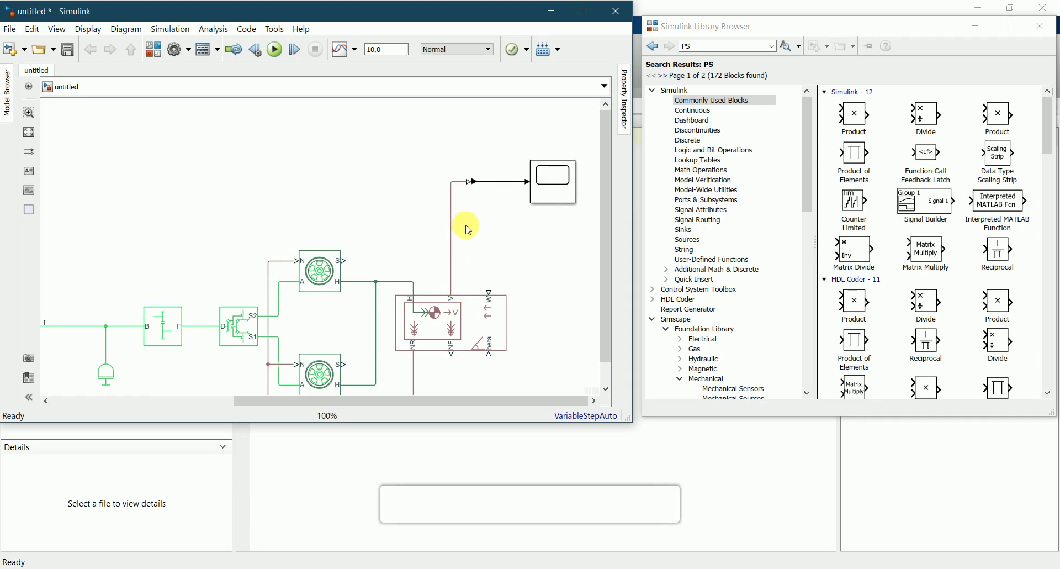
scroll(469, 230, down, 1)
scroll(469, 230, down, 2)
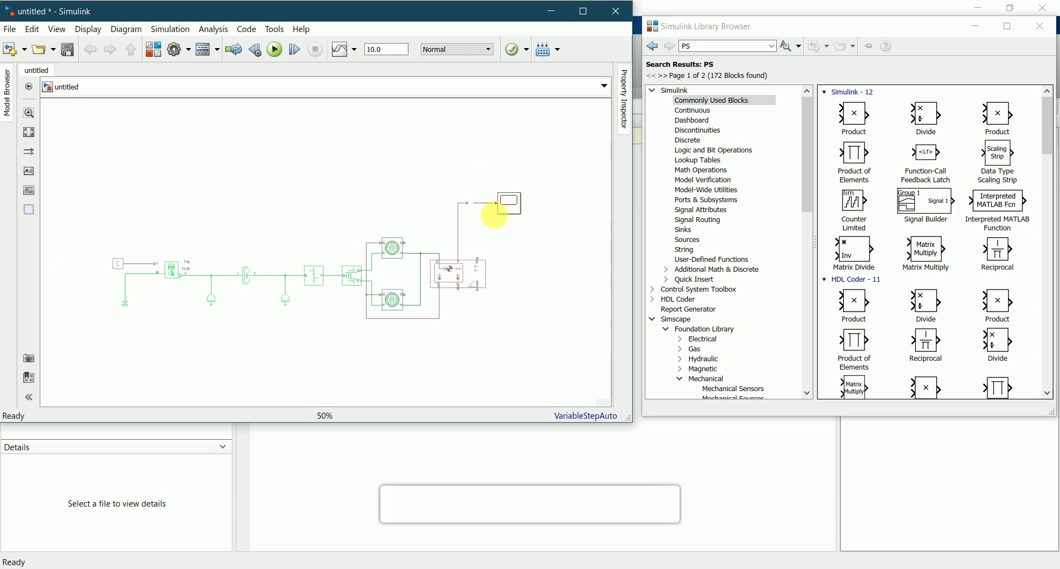
scroll(500, 216, up, 2)
scroll(499, 217, down, 2)
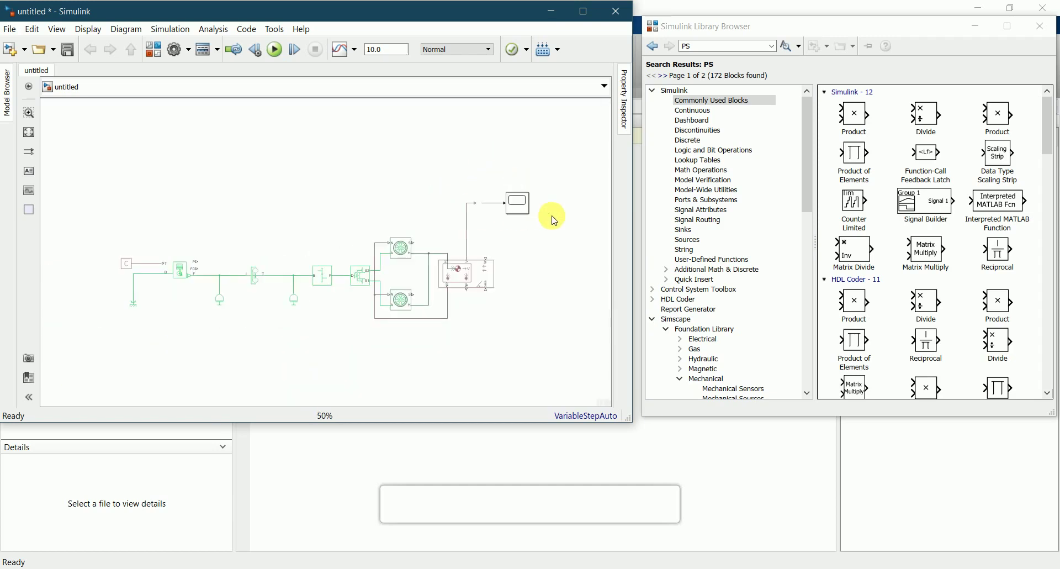
scroll(507, 203, up, 2)
click(514, 213)
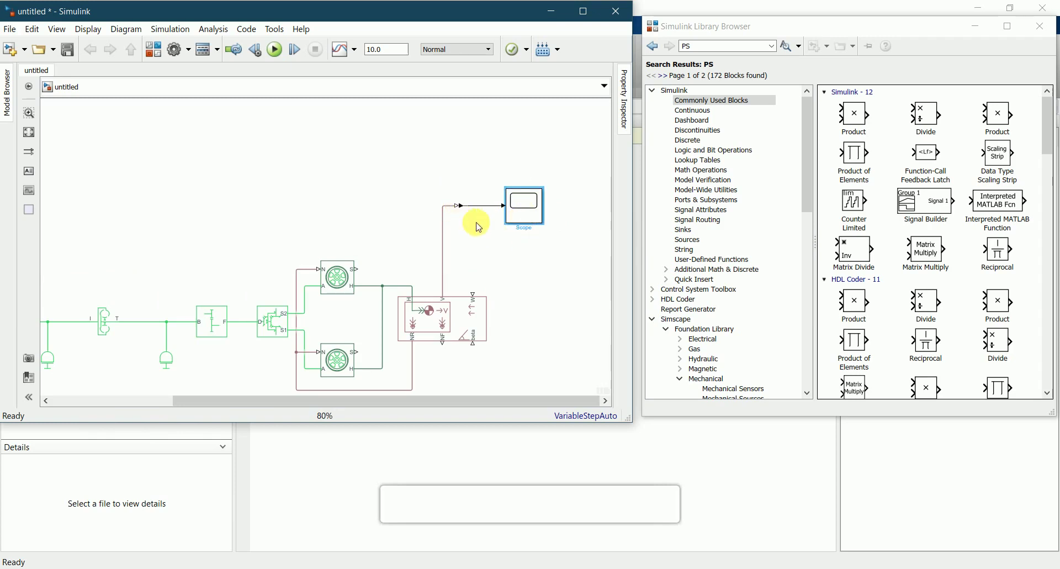
scroll(554, 230, down, 3)
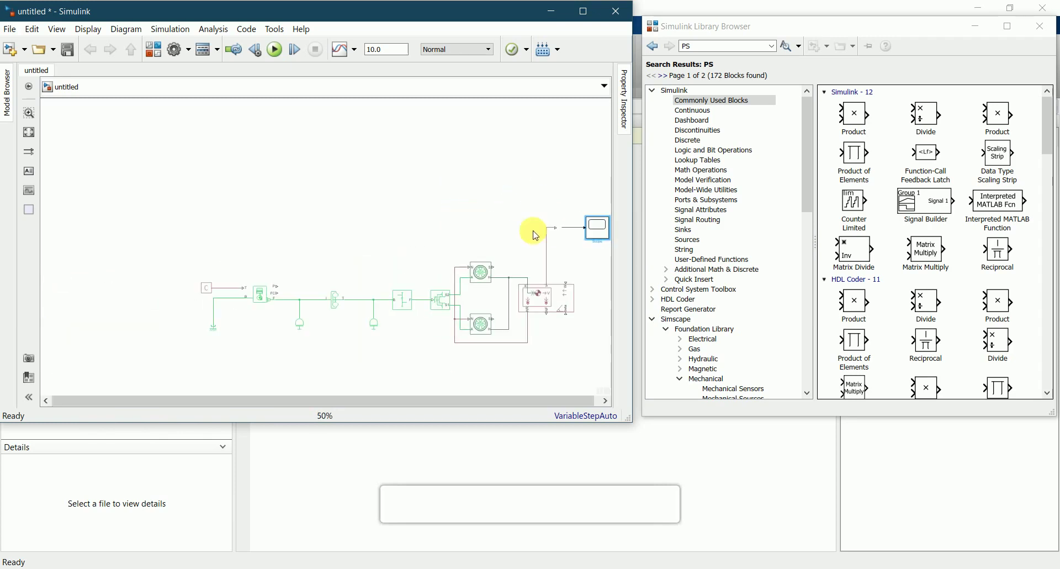
- Copy the Scope and PS-Simulink Converter to an empty spot on the left
drag(594, 230, 327, 256)
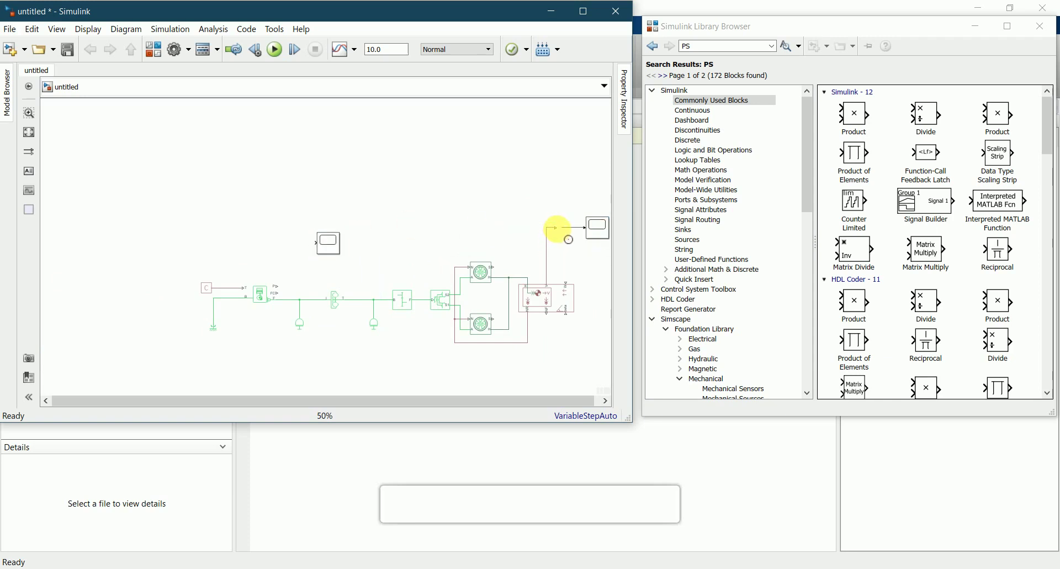
drag(561, 235, 286, 249)
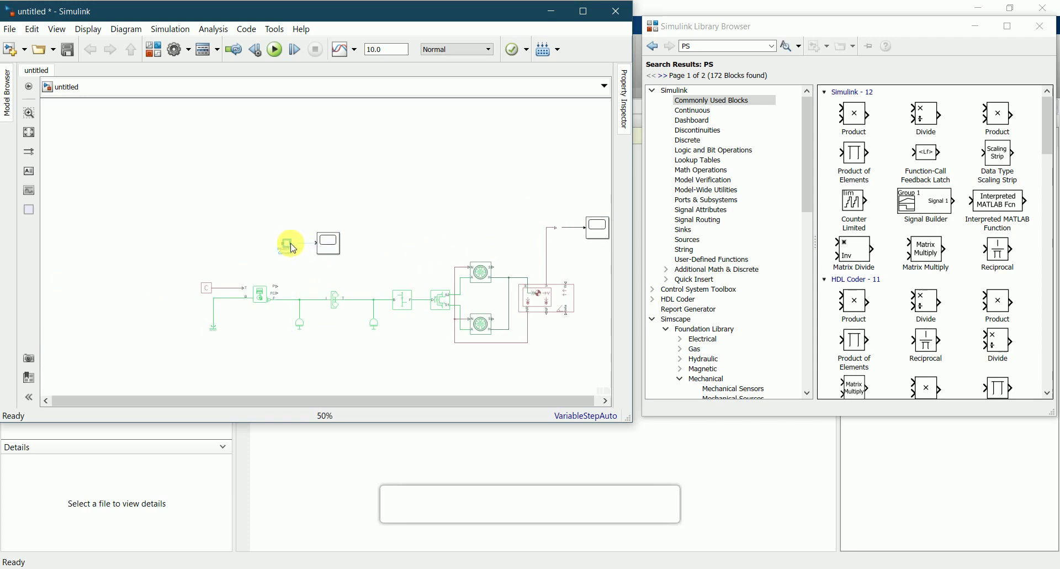
scroll(294, 247, up, 3)
click(308, 243)
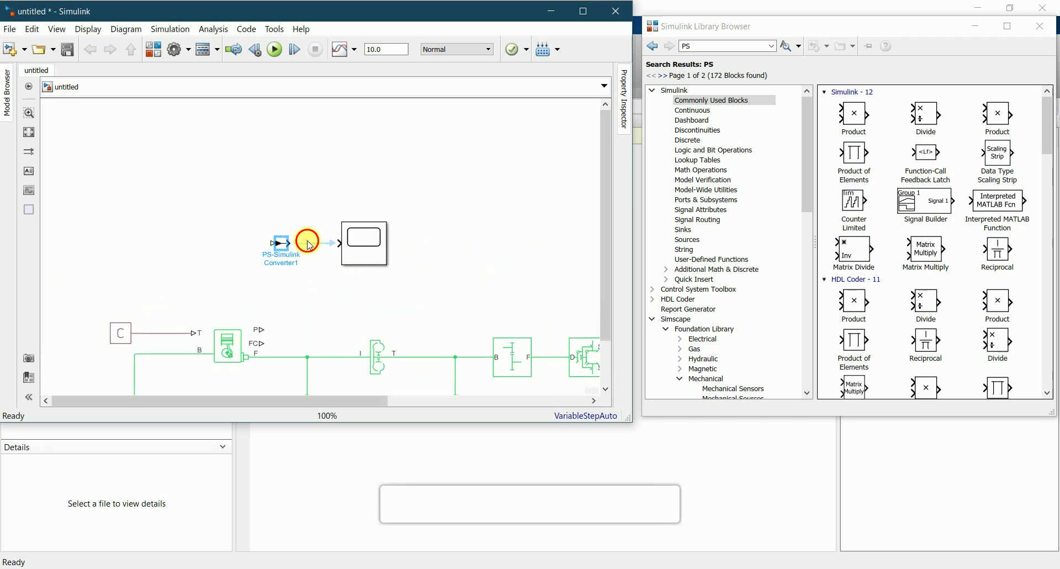
key(Delete)
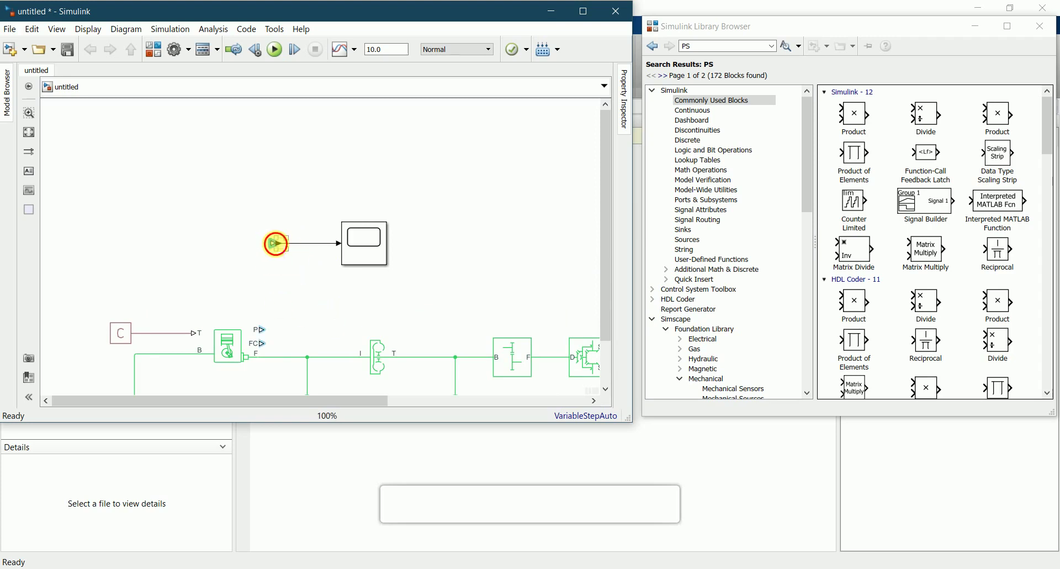
- Change Converter1's output signal unit from km/hr to W and apply it
double_click(280, 244)
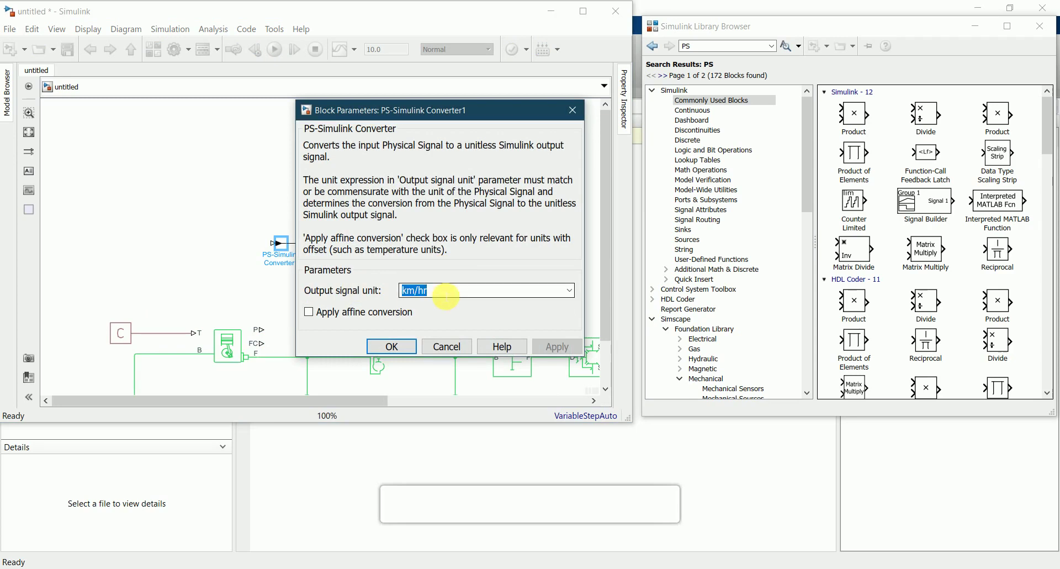
text(W)
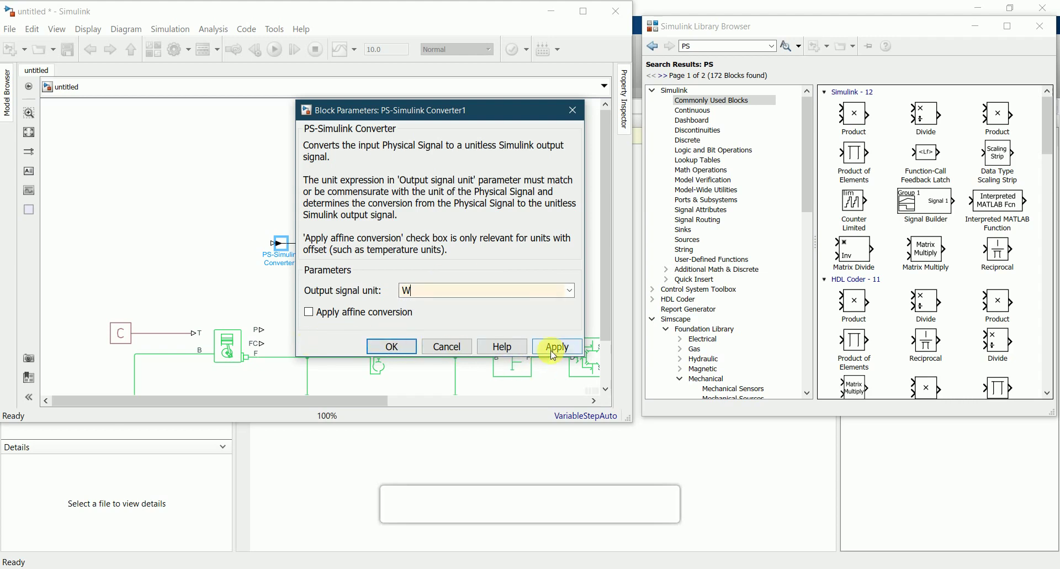
click(555, 354)
click(393, 346)
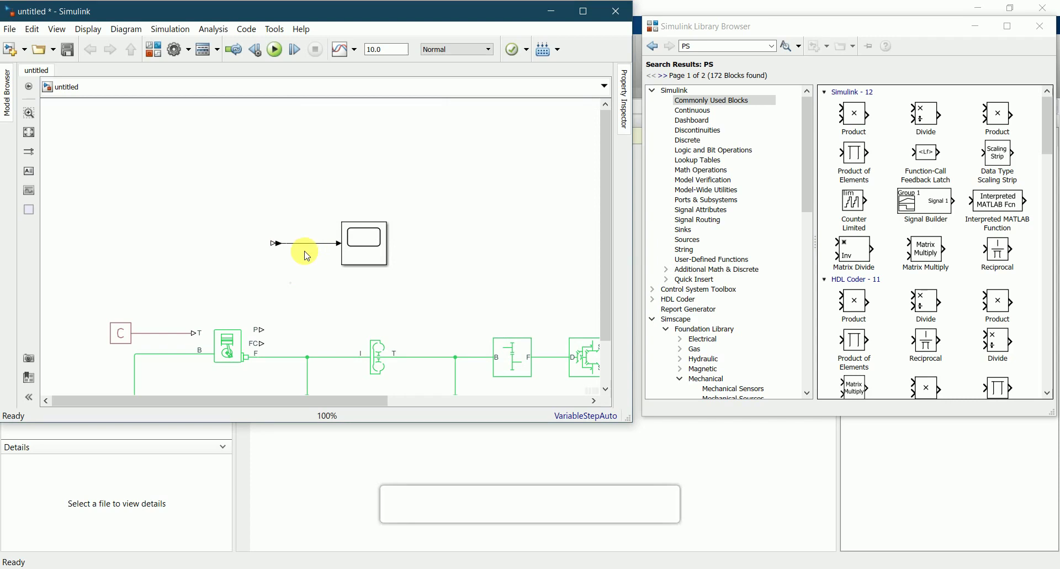
- Connect the Generic Engine's P power port to PS-Simulink Converter1's input
scroll(265, 245, down, 5)
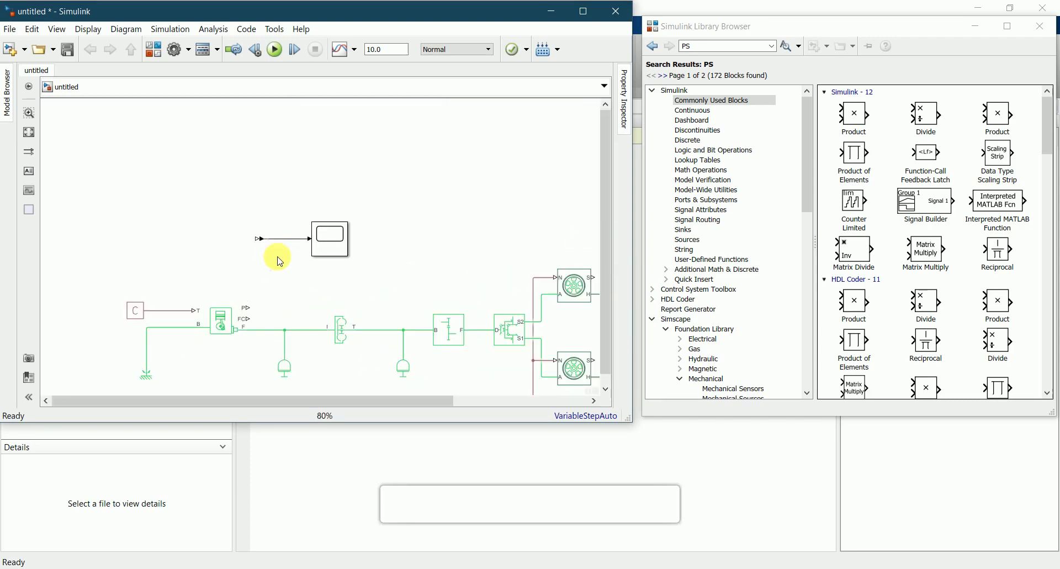
scroll(509, 285, up, 3)
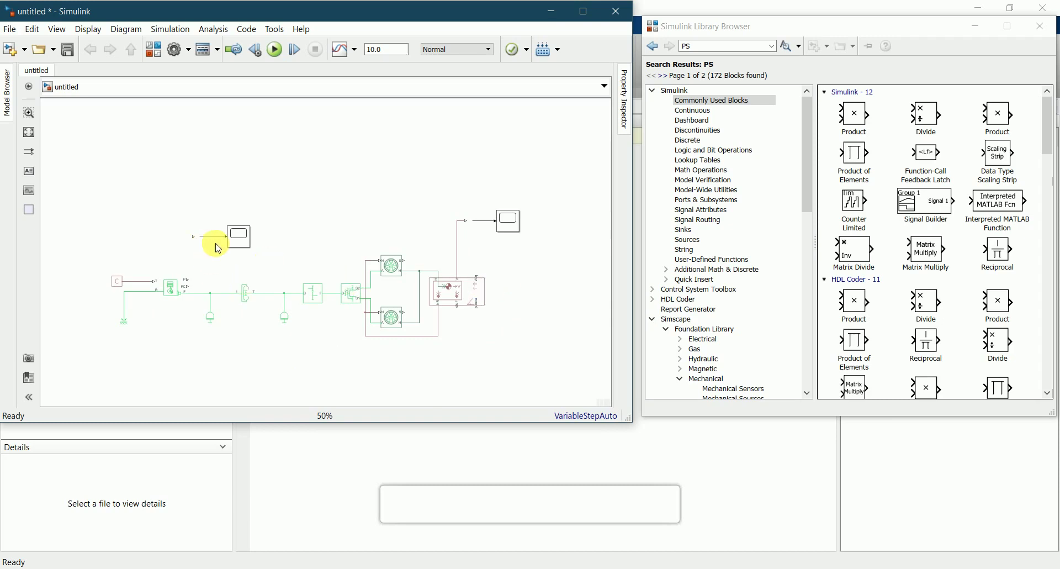
scroll(349, 272, down, 1)
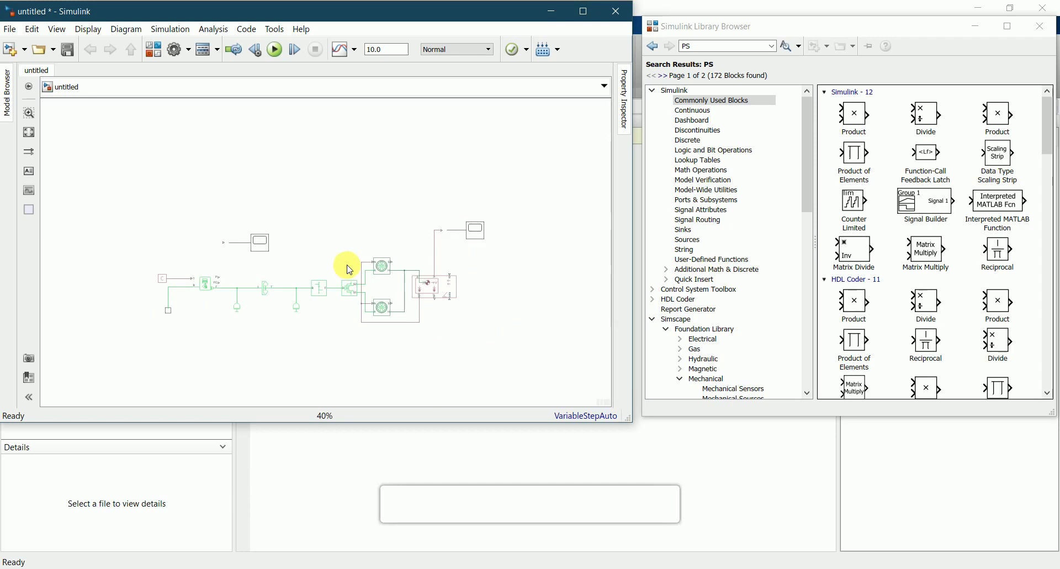
scroll(187, 255, up, 5)
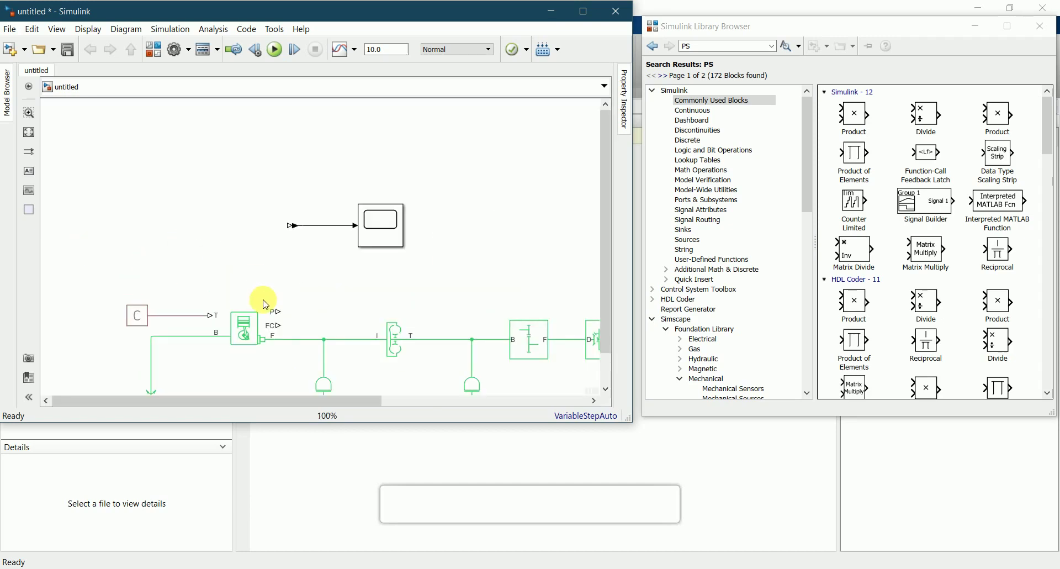
mouse_move(275, 312)
mouse_down()
mouse_move(307, 296)
mouse_move(294, 225)
mouse_up()
- Shift Scope1 and the power converter to the right along the line
click(378, 226)
drag(378, 227, 423, 227)
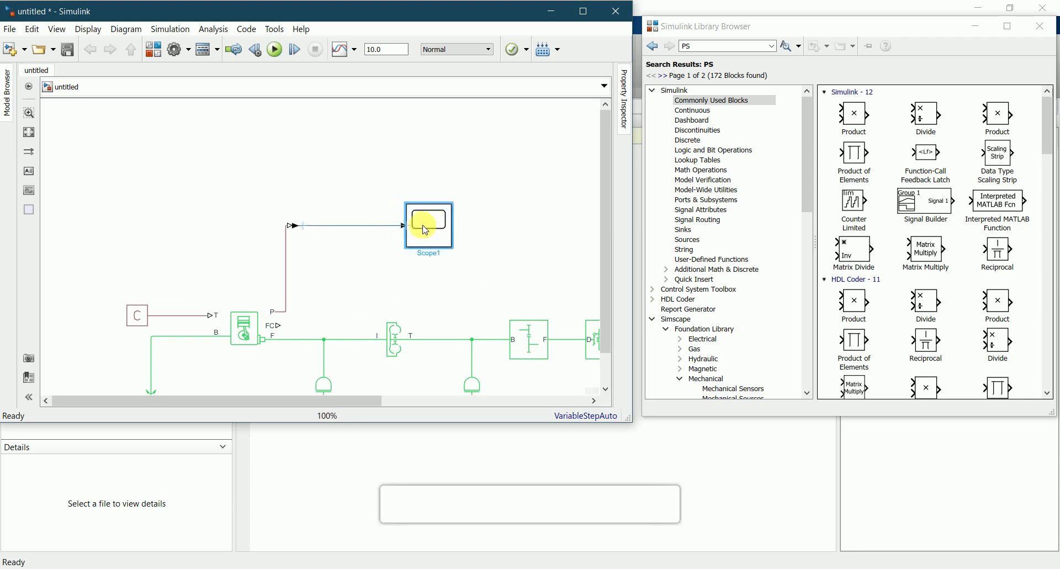
click(302, 232)
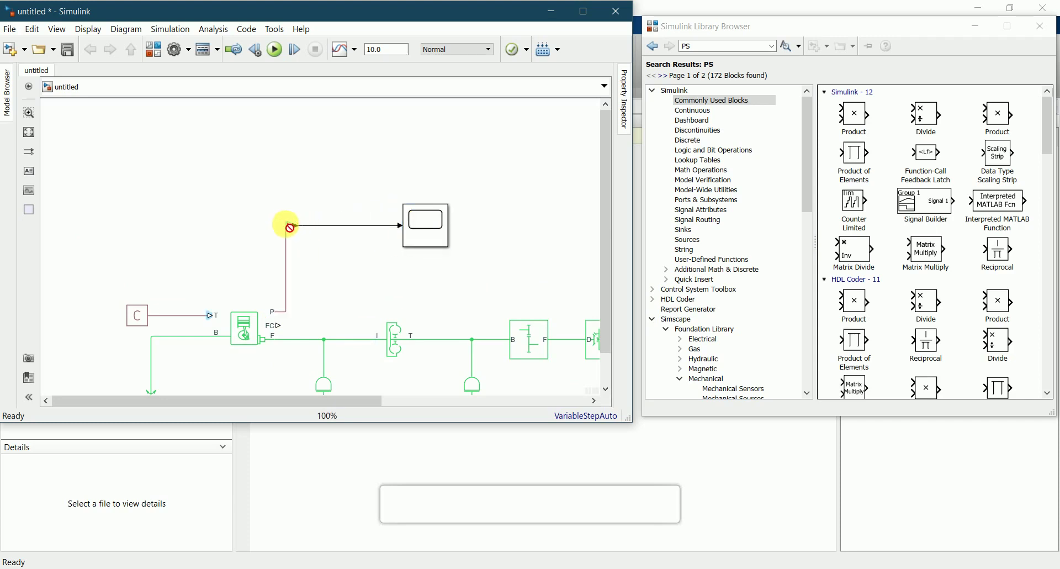
drag(299, 231, 348, 230)
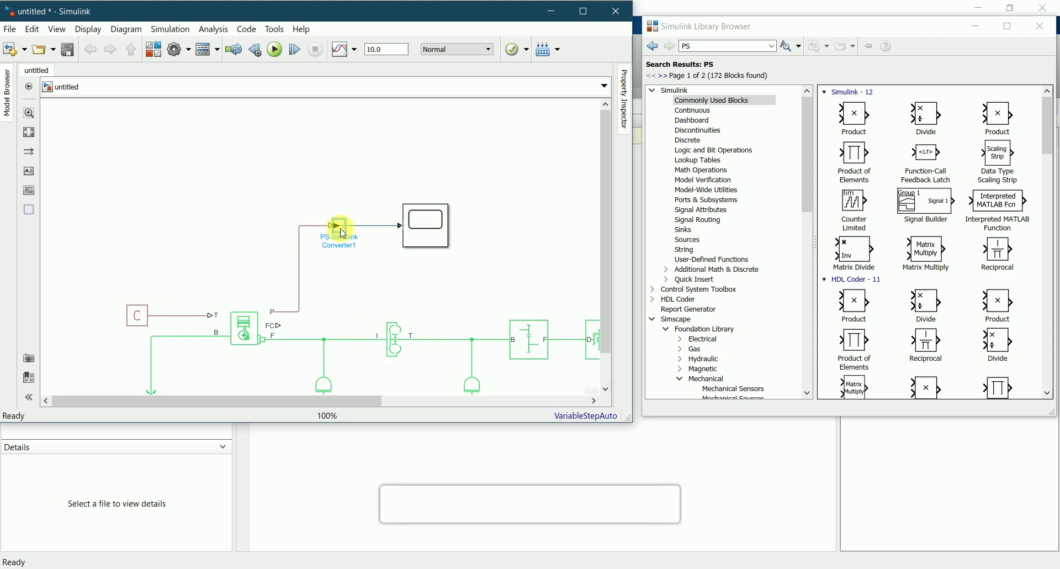
scroll(344, 261, down, 3)
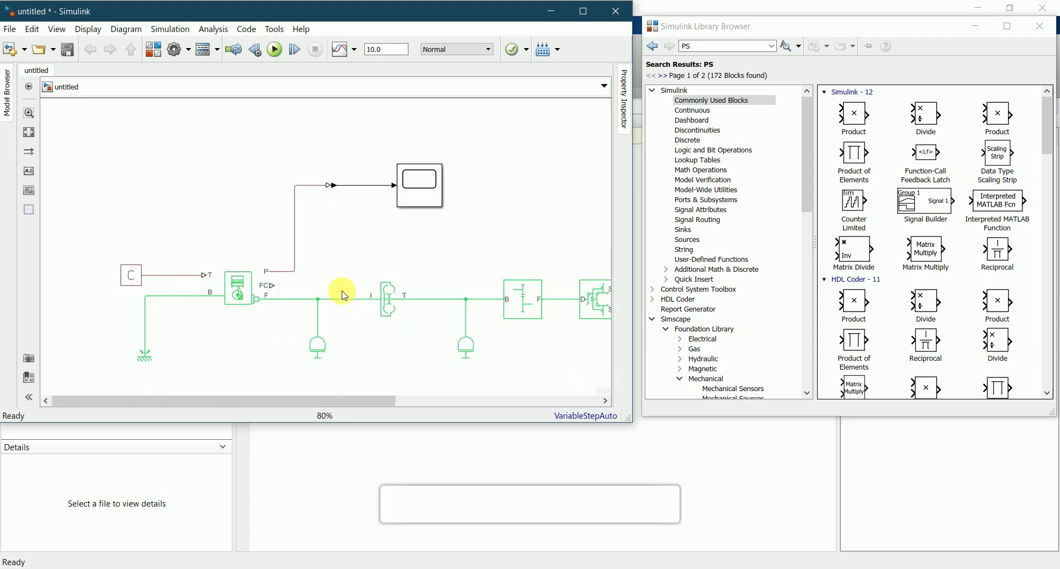
scroll(160, 268, down, 2)
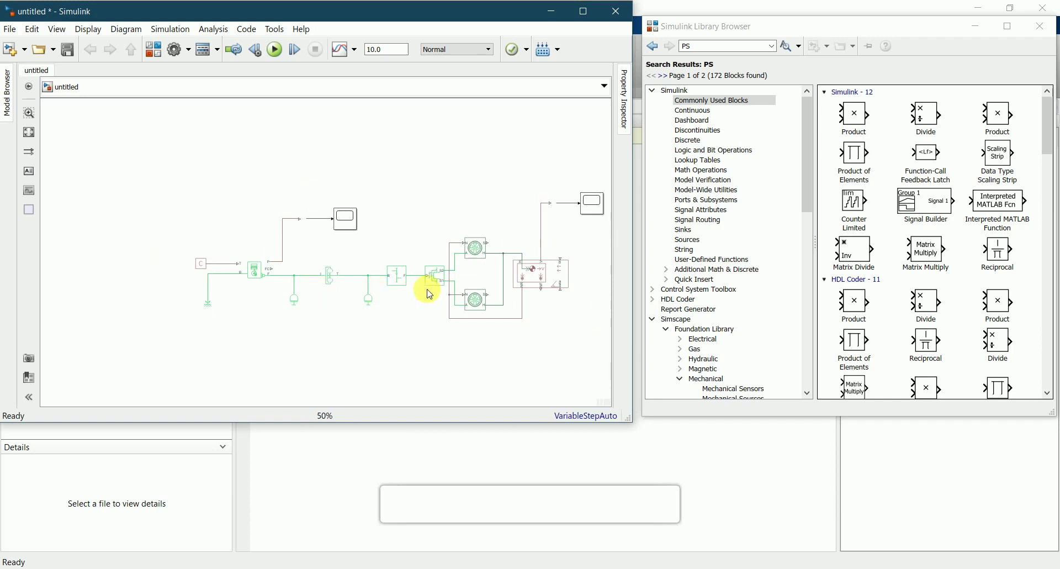
scroll(342, 308, up, 3)
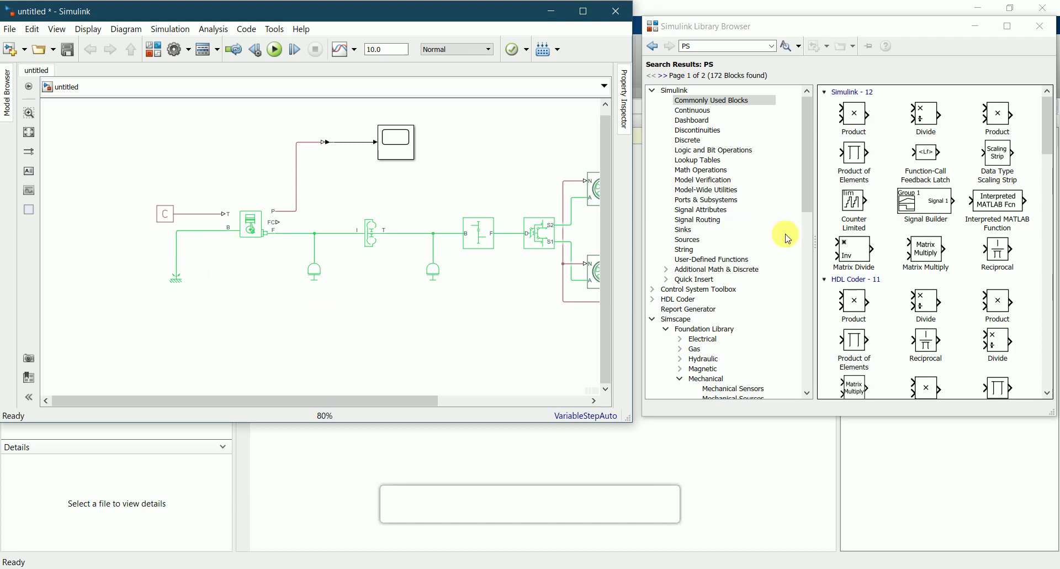
- Search the library for 'solver' and place a Solver Configuration block below the drivetrain
click(704, 49)
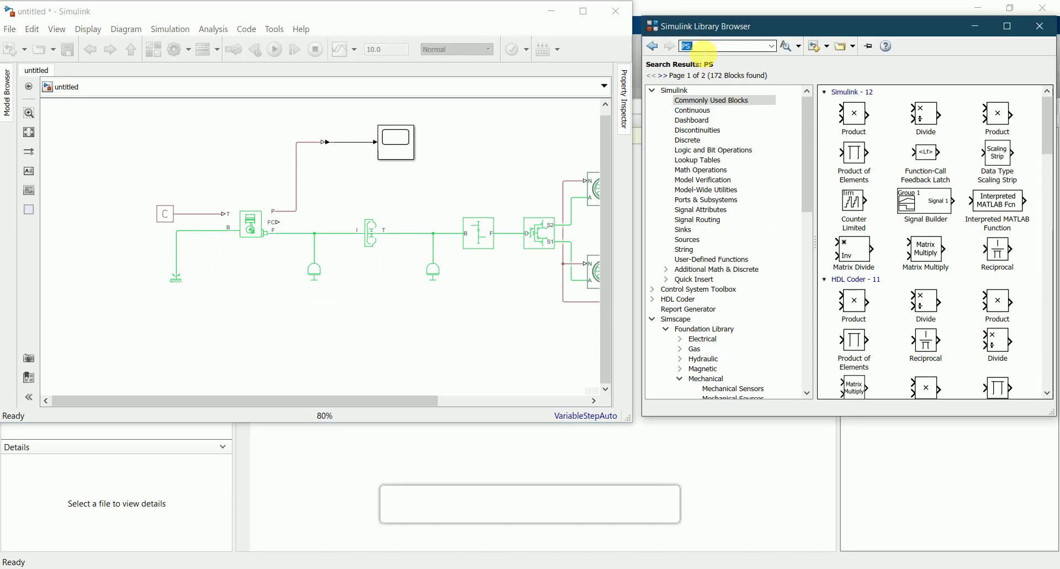
text(solve)
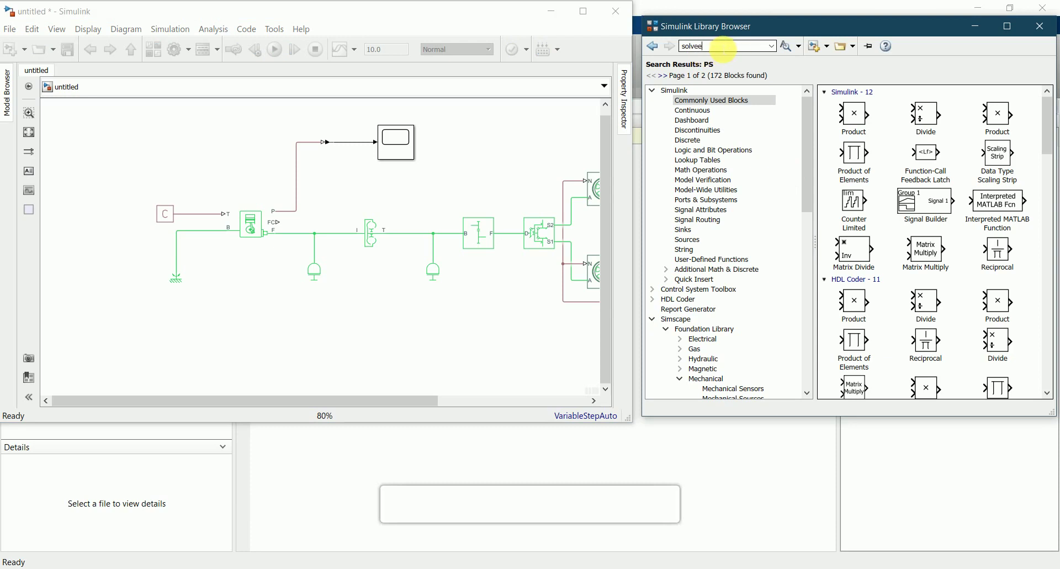
text(e)
key(BackSpace)
text(r)
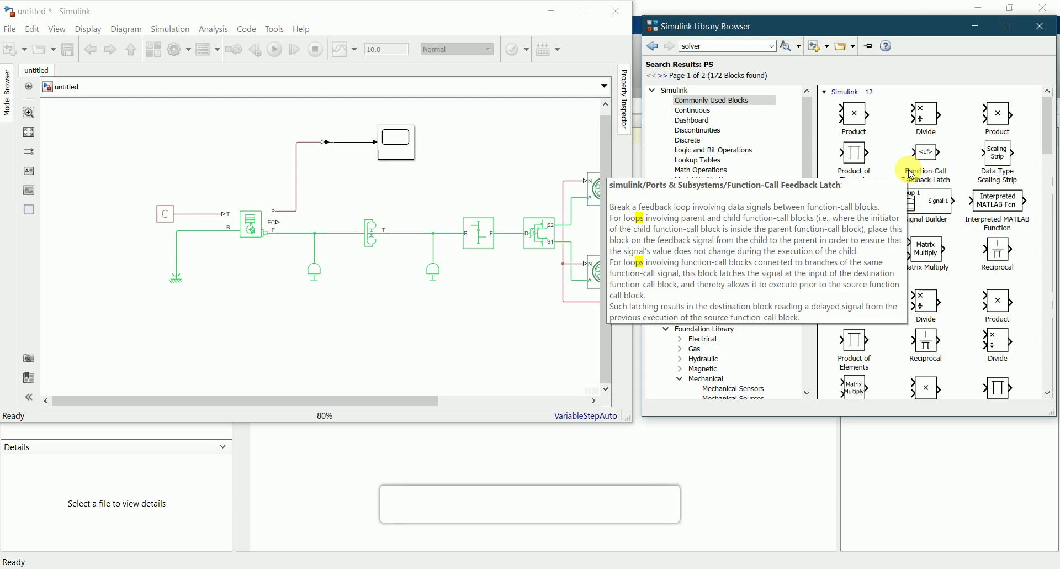
double_click(732, 48)
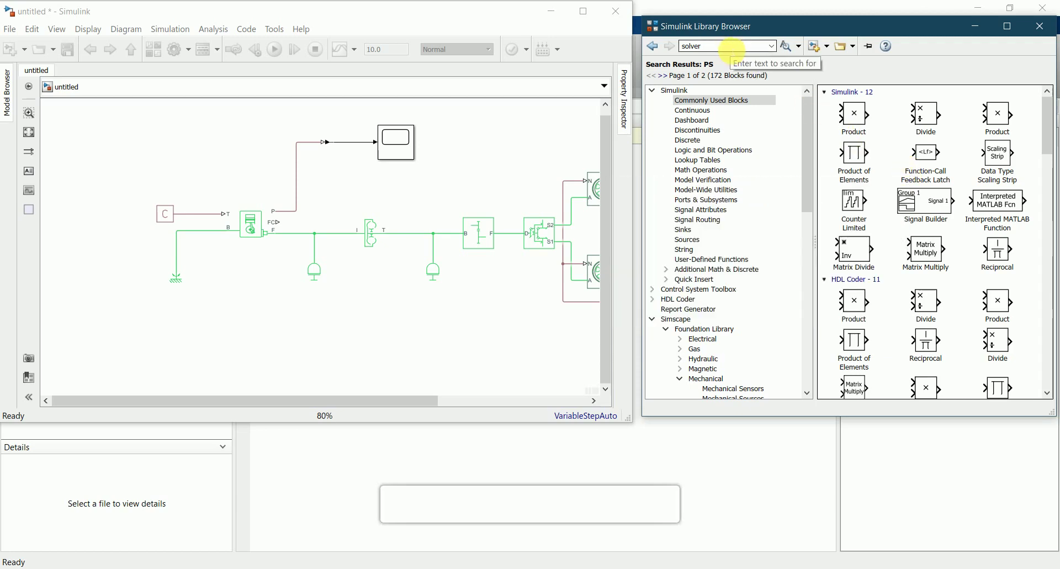
key(Return)
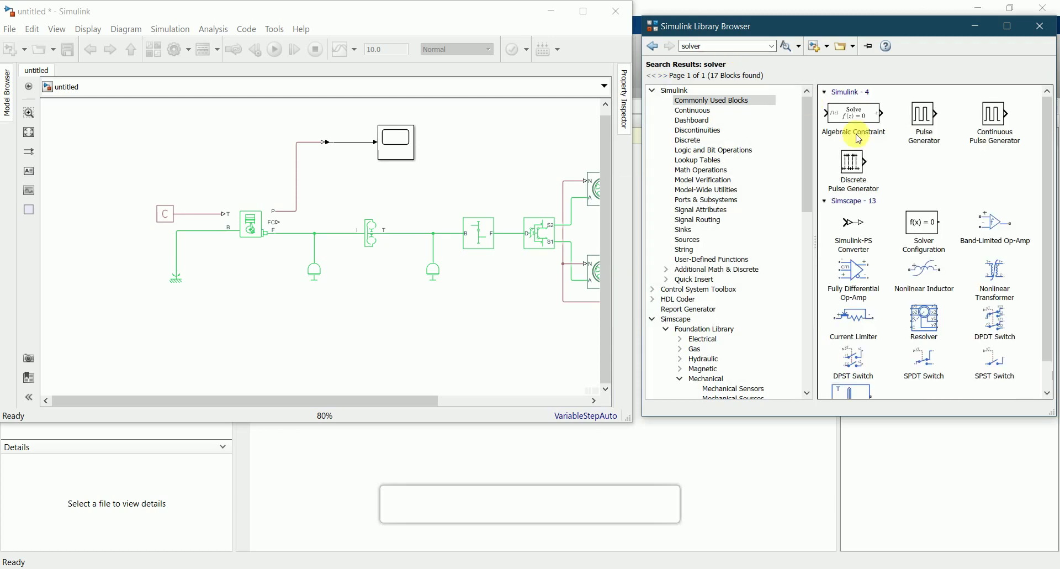
drag(923, 224, 406, 305)
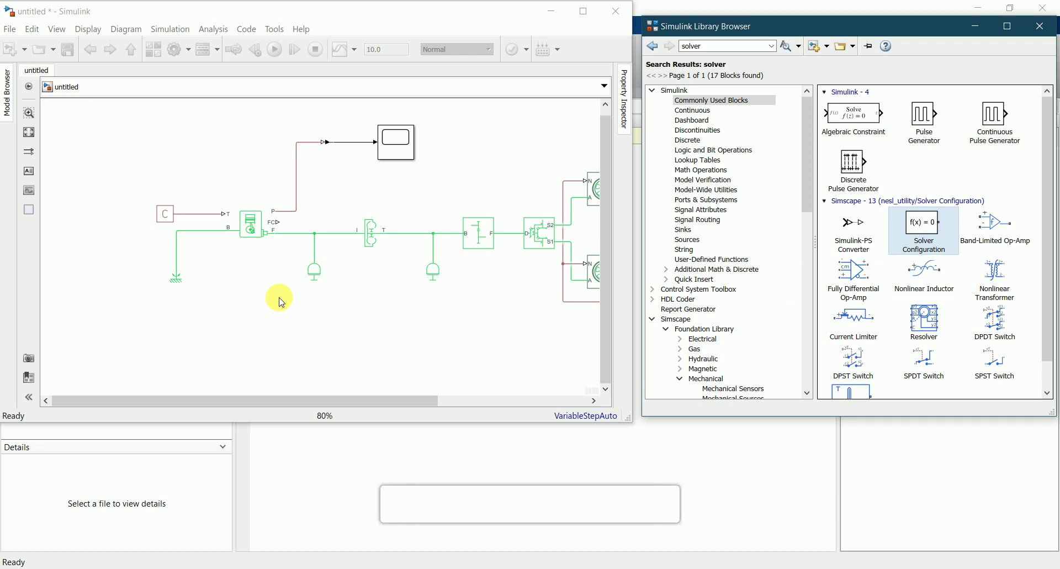
drag(927, 224, 266, 301)
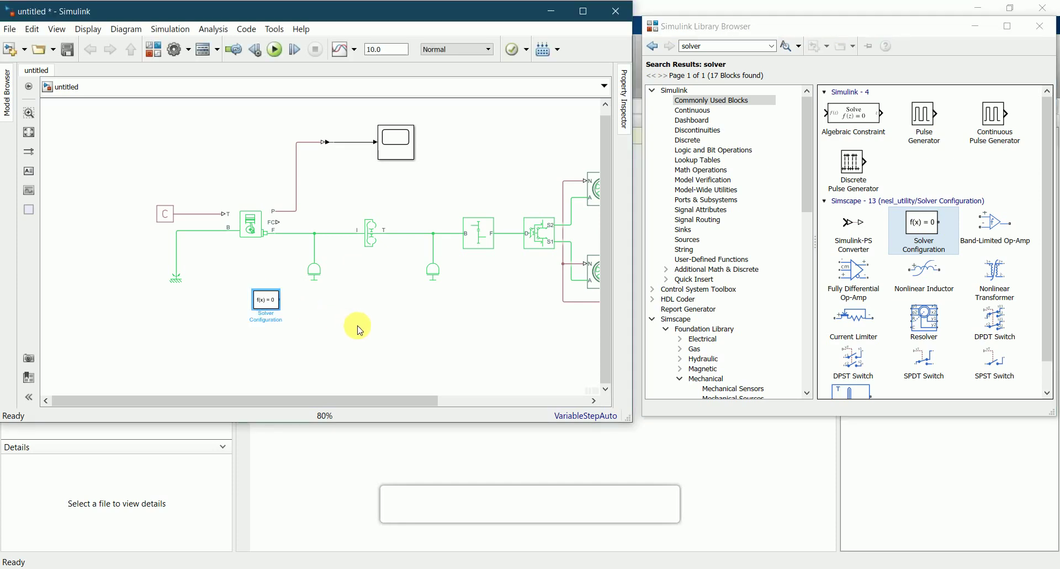
click(360, 331)
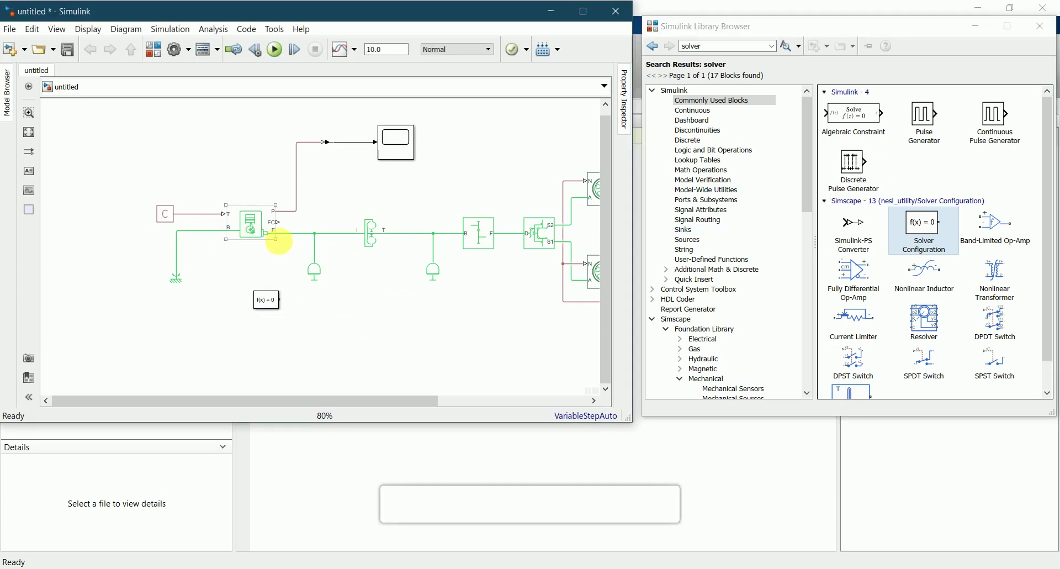
- Wire the Solver Configuration block's port into the engine output shaft line
click(977, 26)
click(586, 12)
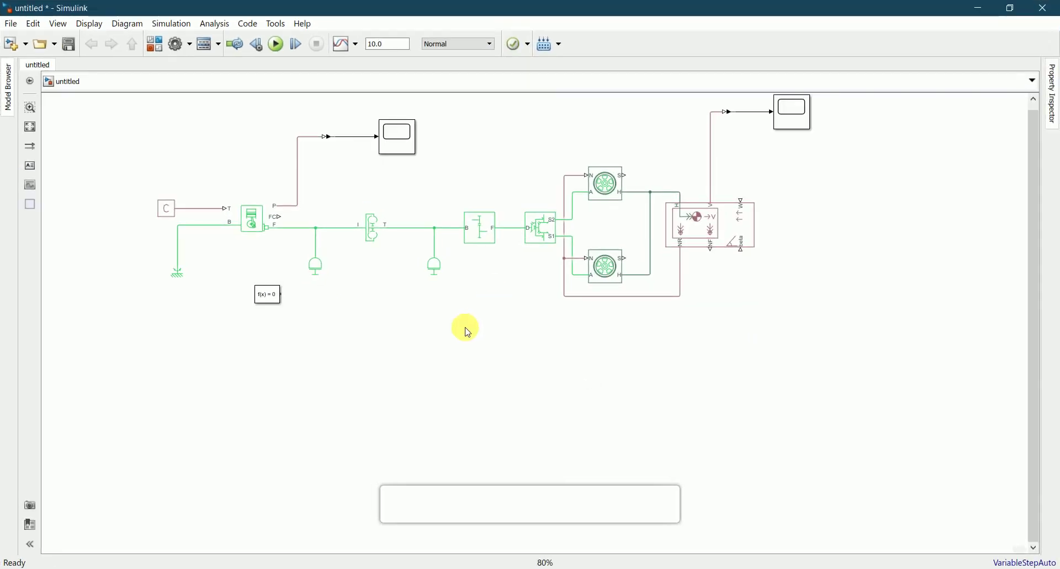
scroll(264, 313, up, 2)
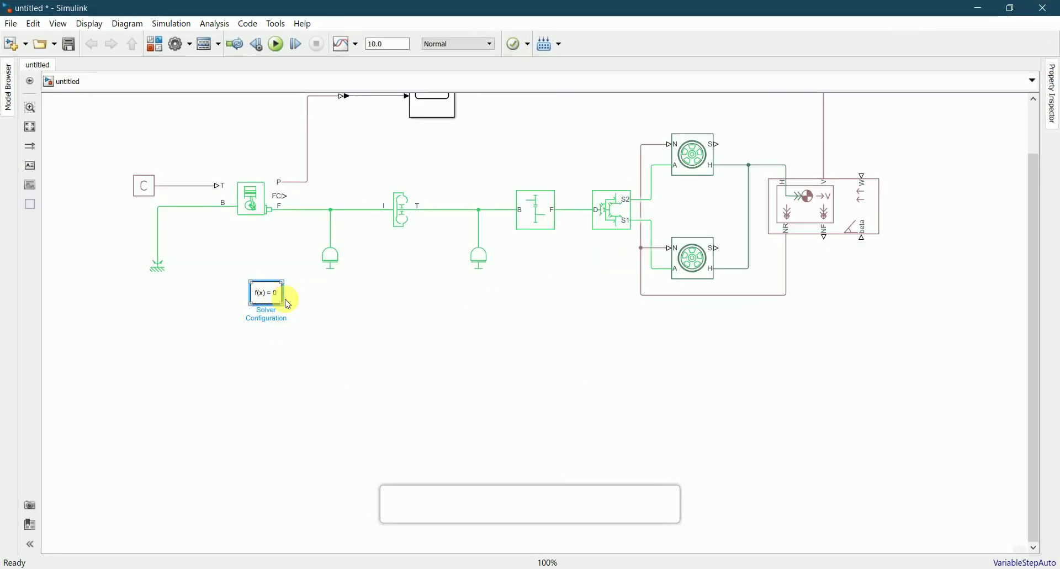
mouse_move(284, 293)
mouse_down()
mouse_move(313, 241)
mouse_move(331, 234)
mouse_up()
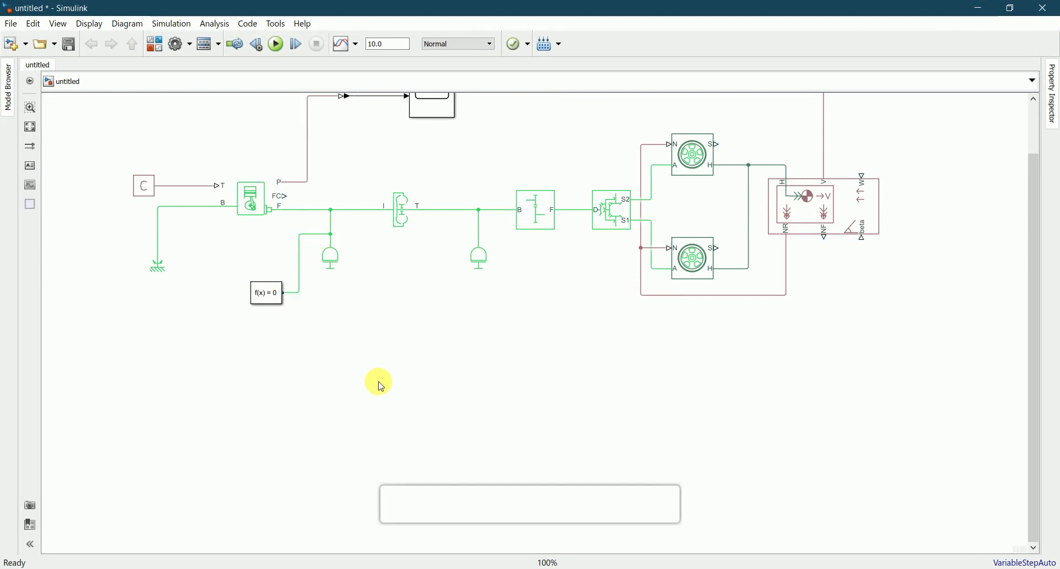
key(space)
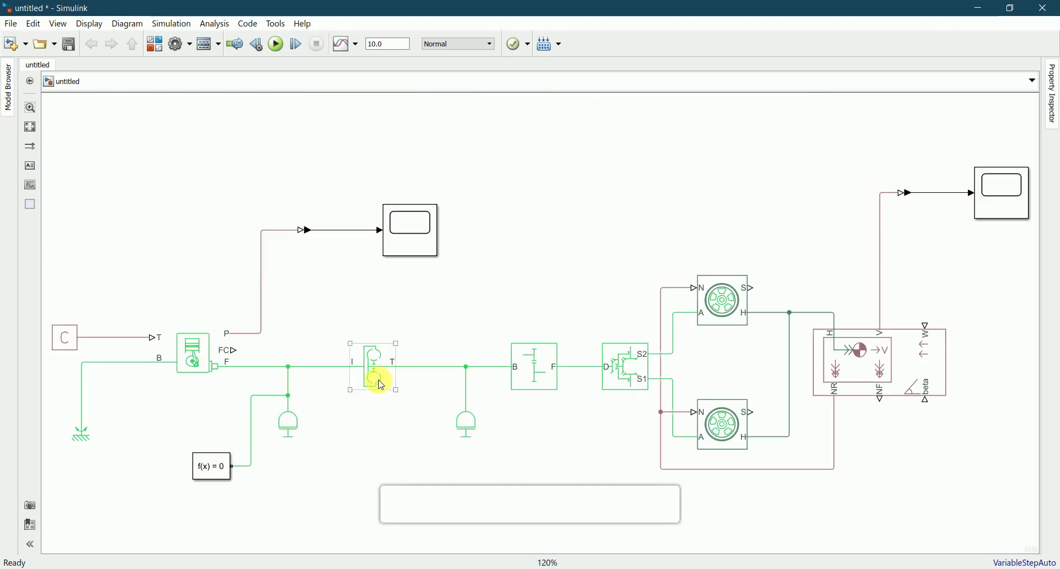
- Check the mechanical ground, C constant and differential blocks in the fitted diagram
click(232, 258)
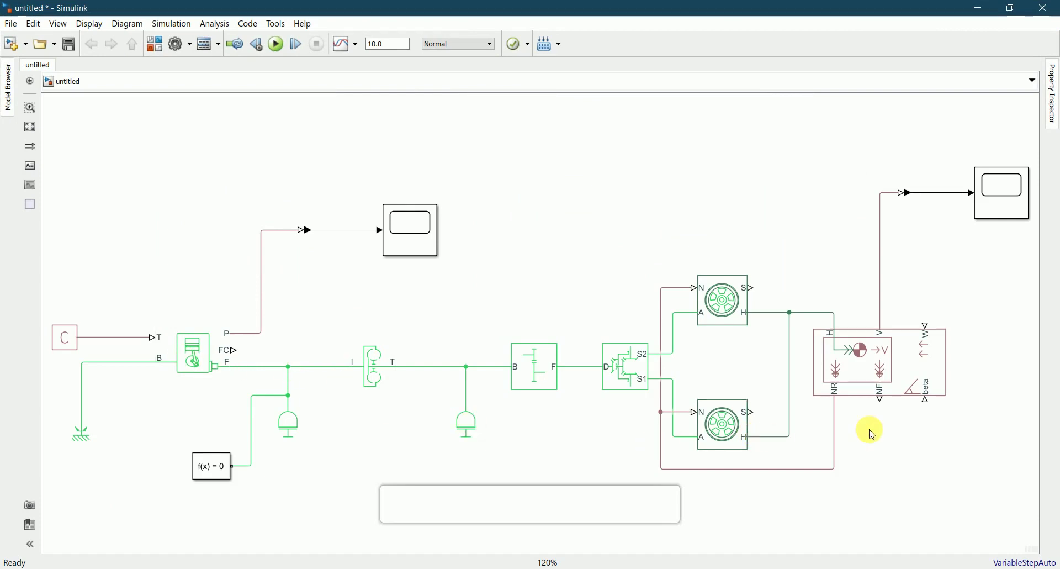
click(82, 439)
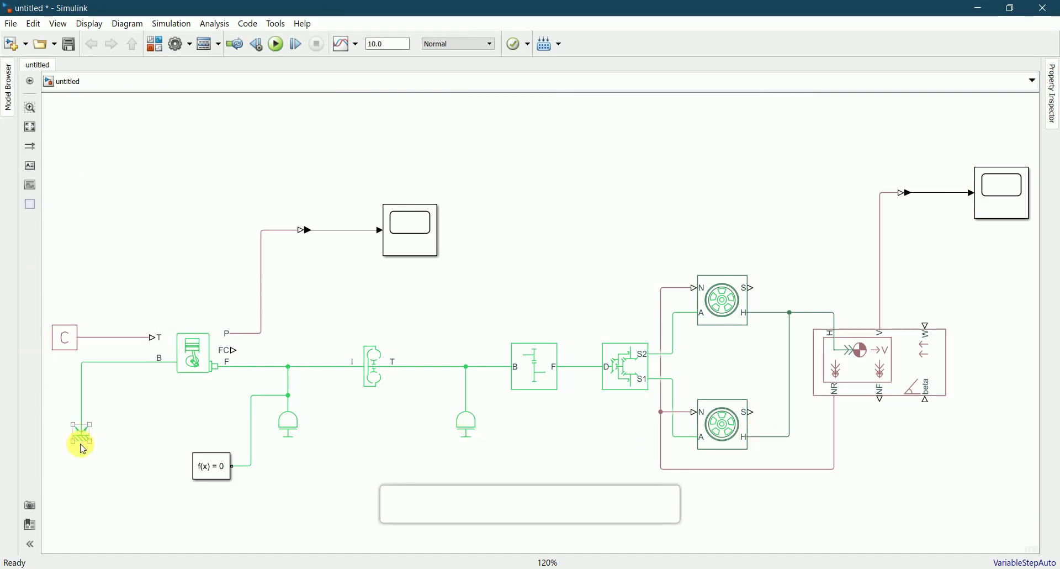
click(97, 468)
click(68, 346)
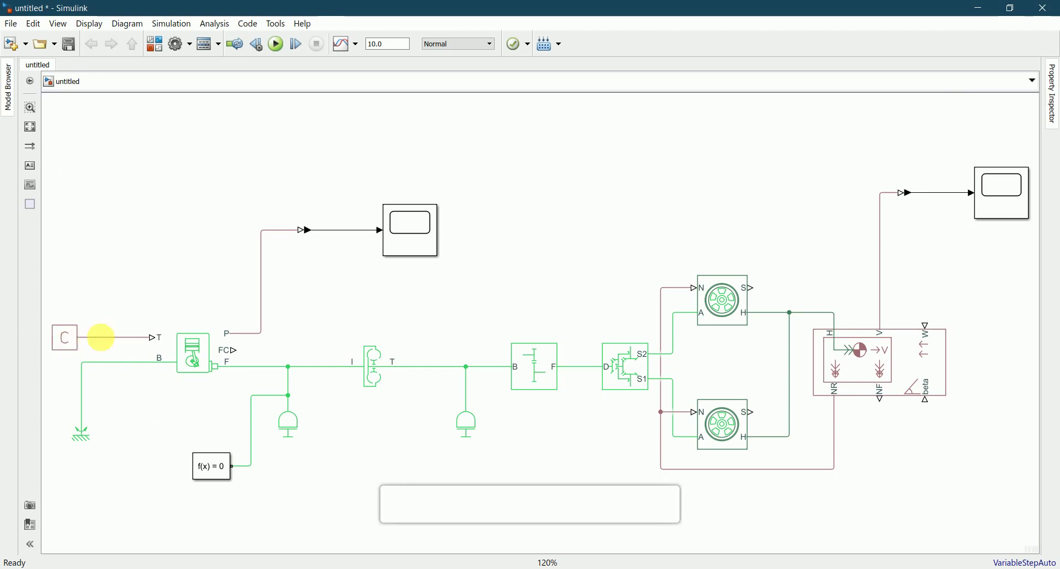
click(146, 342)
click(634, 369)
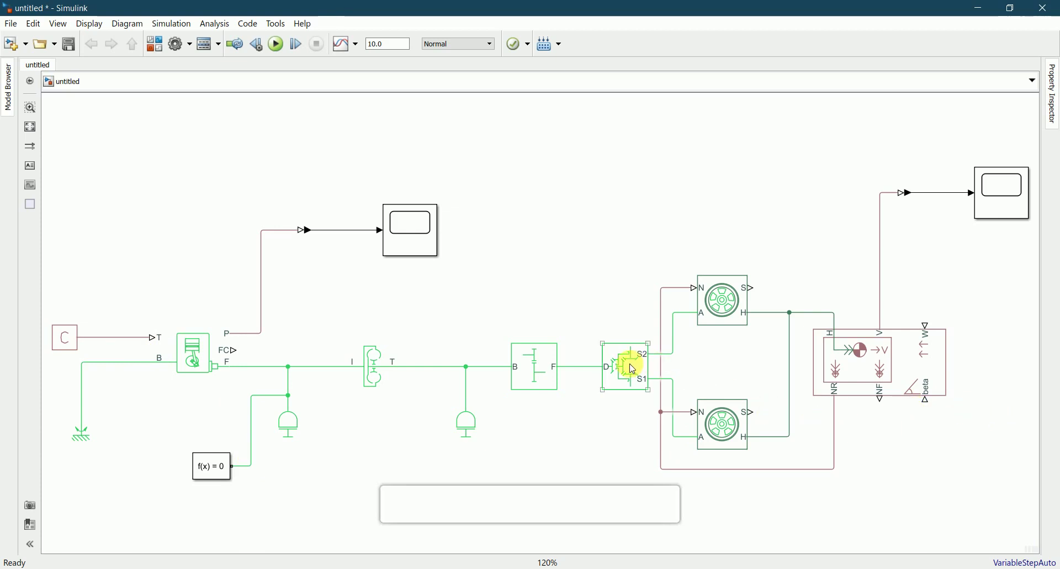
click(989, 243)
click(175, 24)
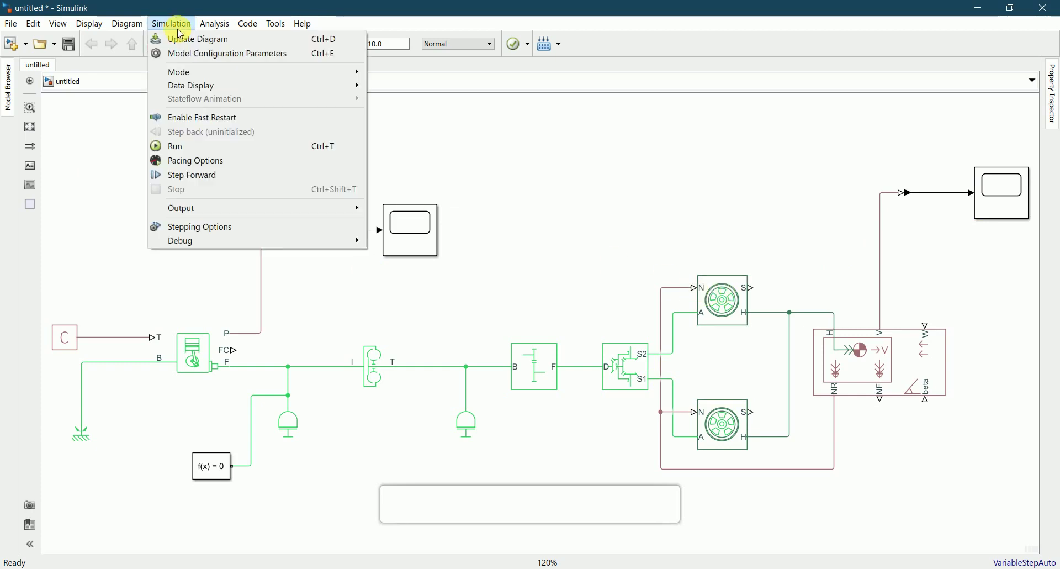
- In Model Configuration Parameters, choose ode15s (stiff/NDF) under Solver details, then apply
click(190, 54)
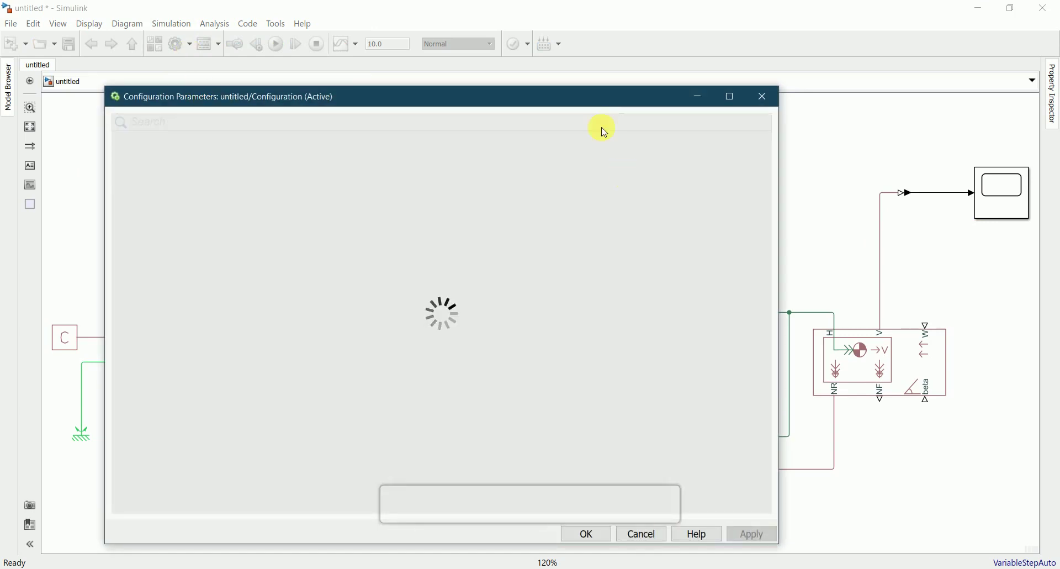
drag(603, 100, 699, 57)
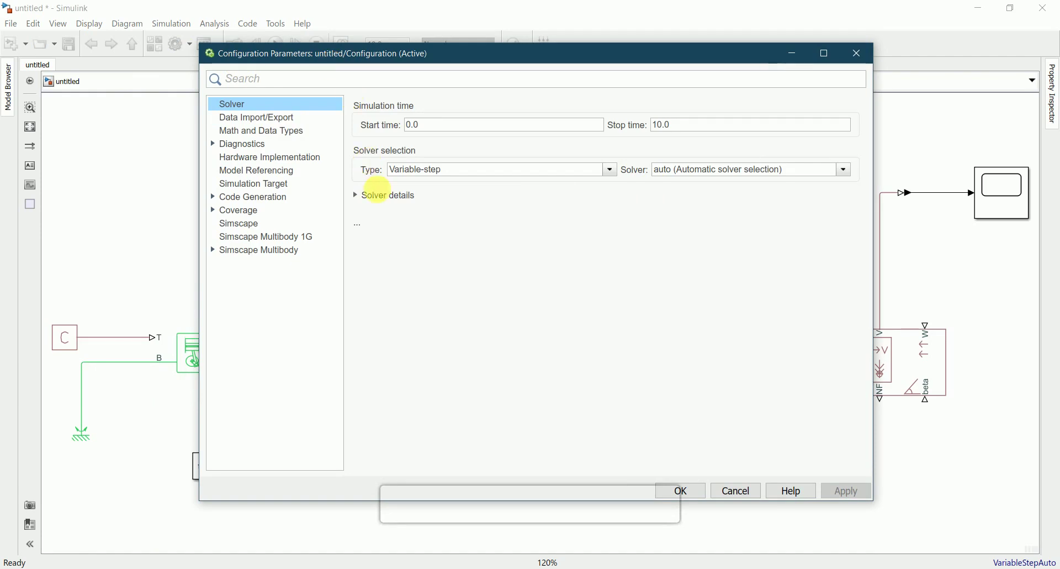
click(389, 197)
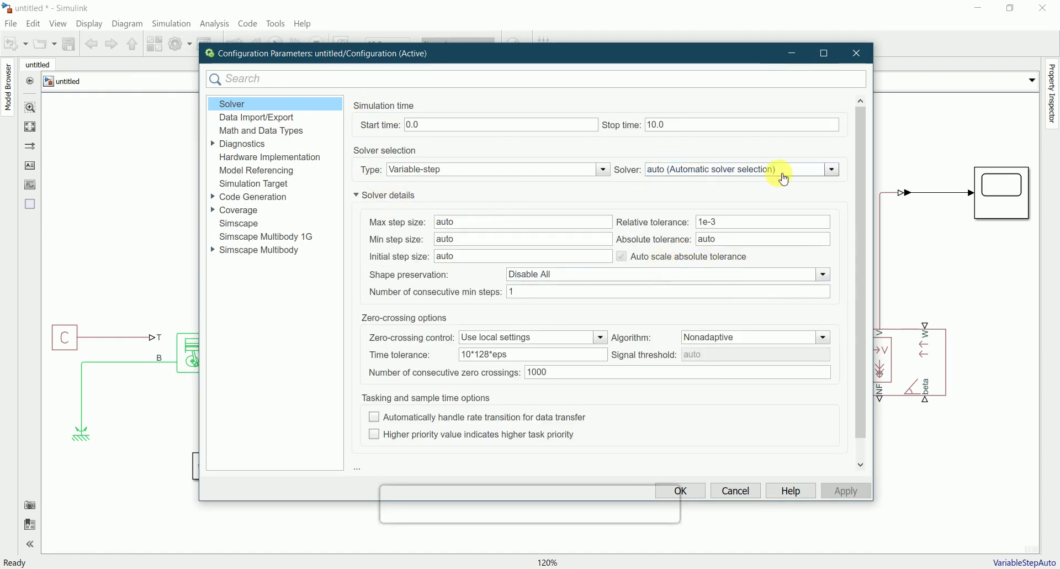
click(835, 171)
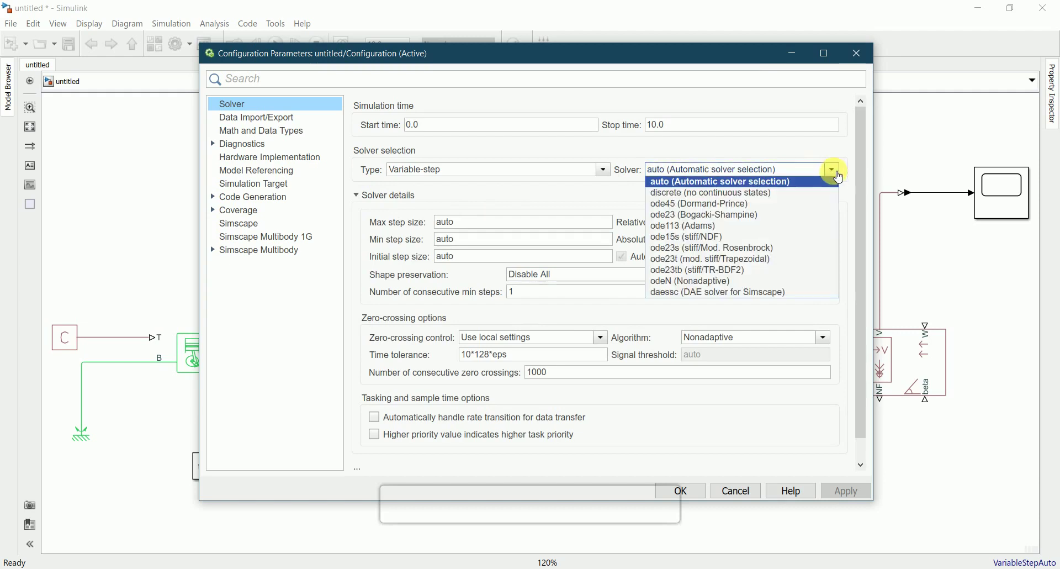
click(718, 237)
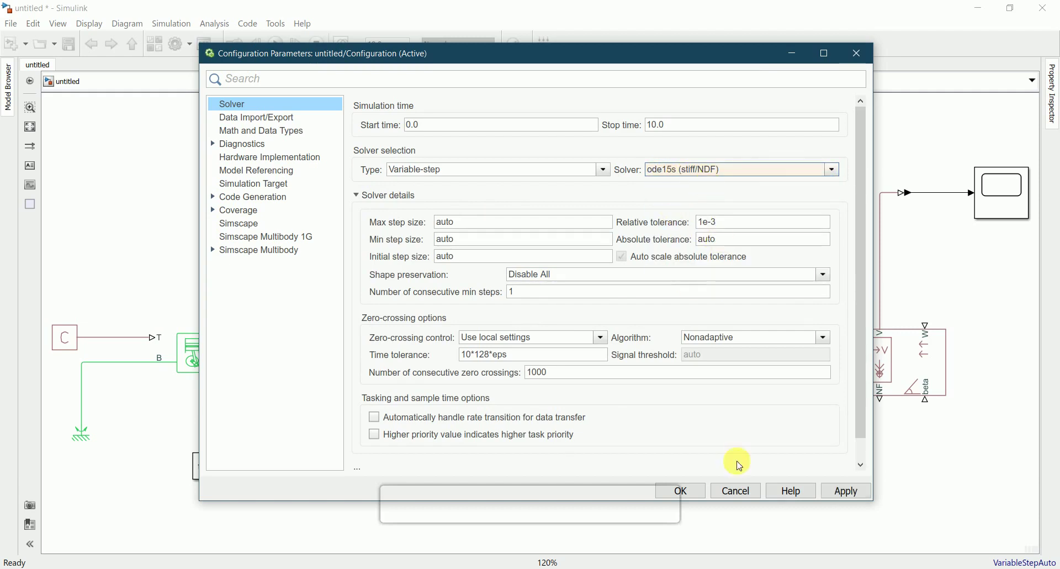
click(851, 492)
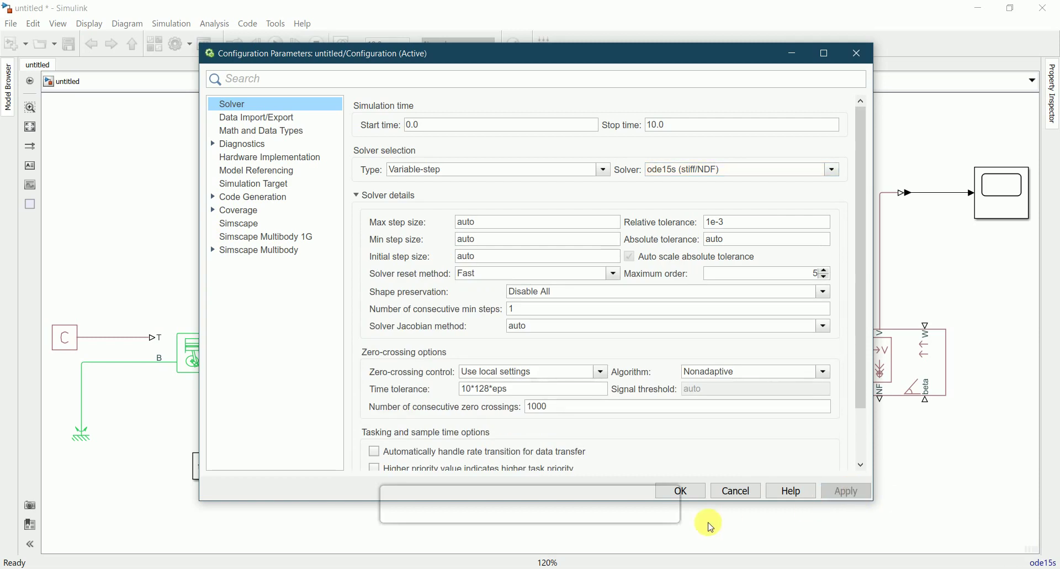
click(689, 497)
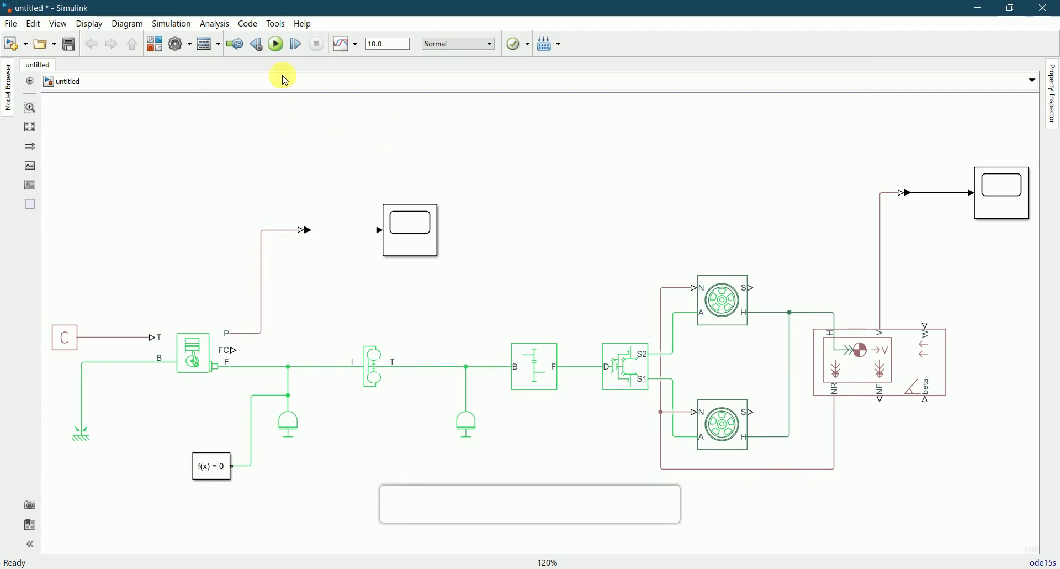
- Run the model, dismiss the Generic Engine assertion error, and view the velocity Scope plot
click(278, 51)
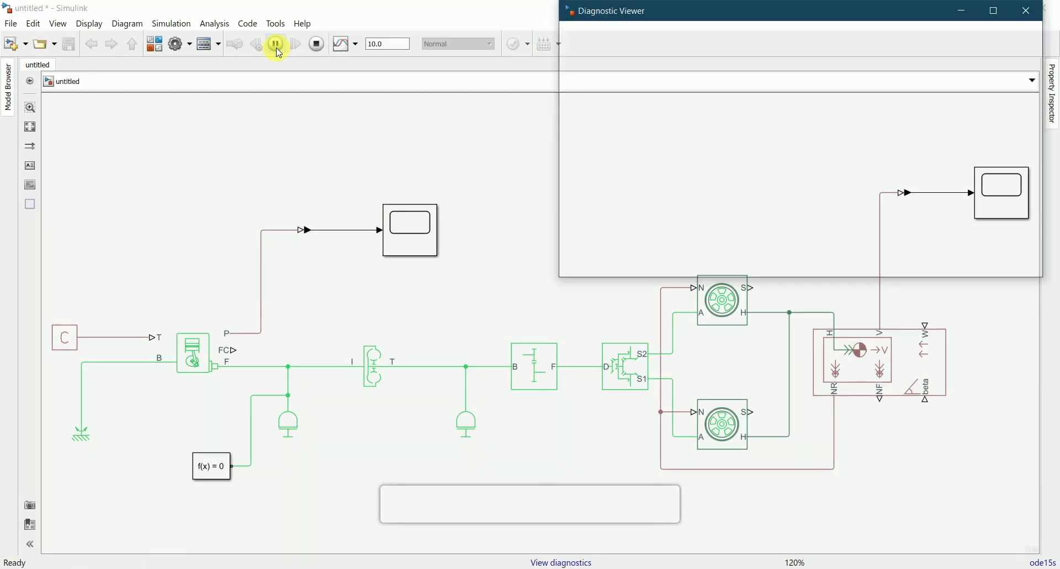
click(1017, 18)
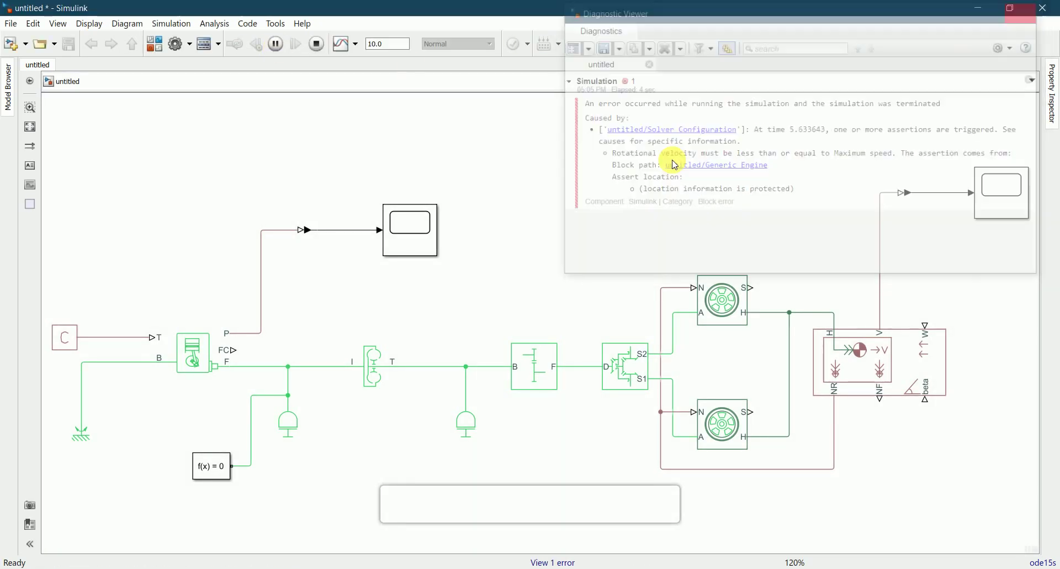
click(1014, 198)
double_click(1015, 200)
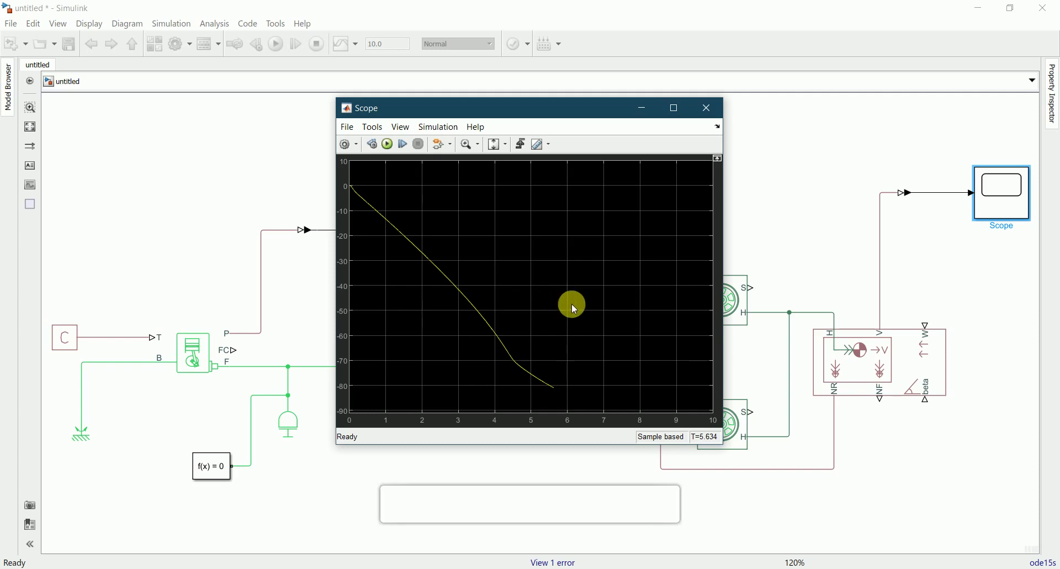
click(644, 108)
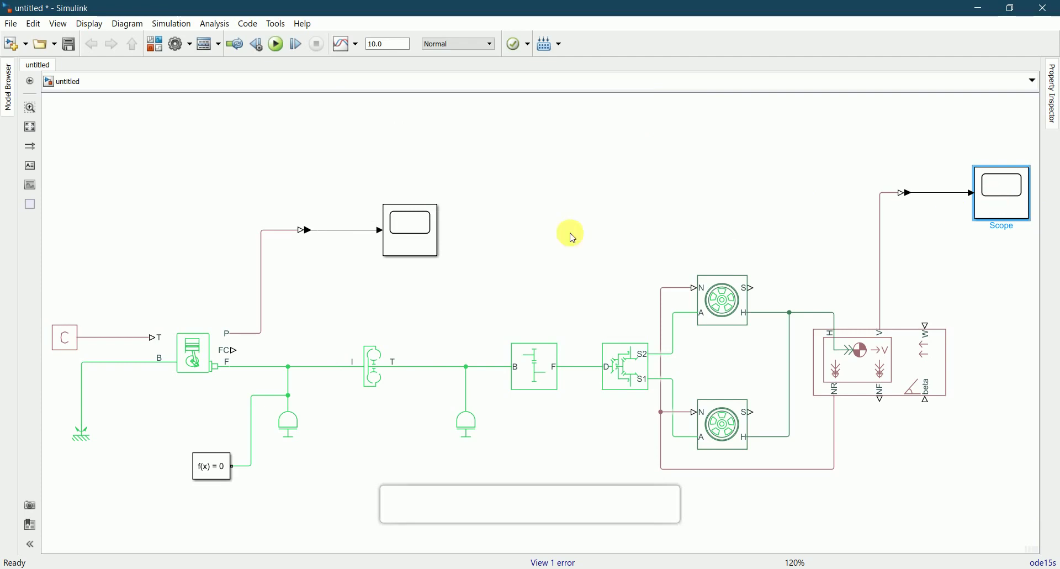
- Open Scope1 and autoscale its axes to the engine power curve peaking near 1.5×10^5 W
click(420, 232)
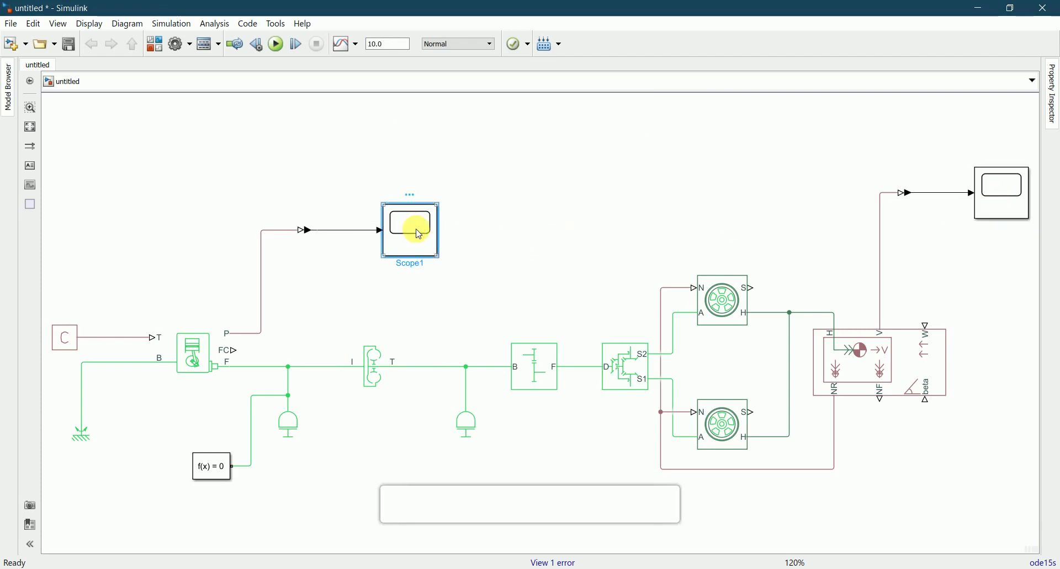
double_click(418, 234)
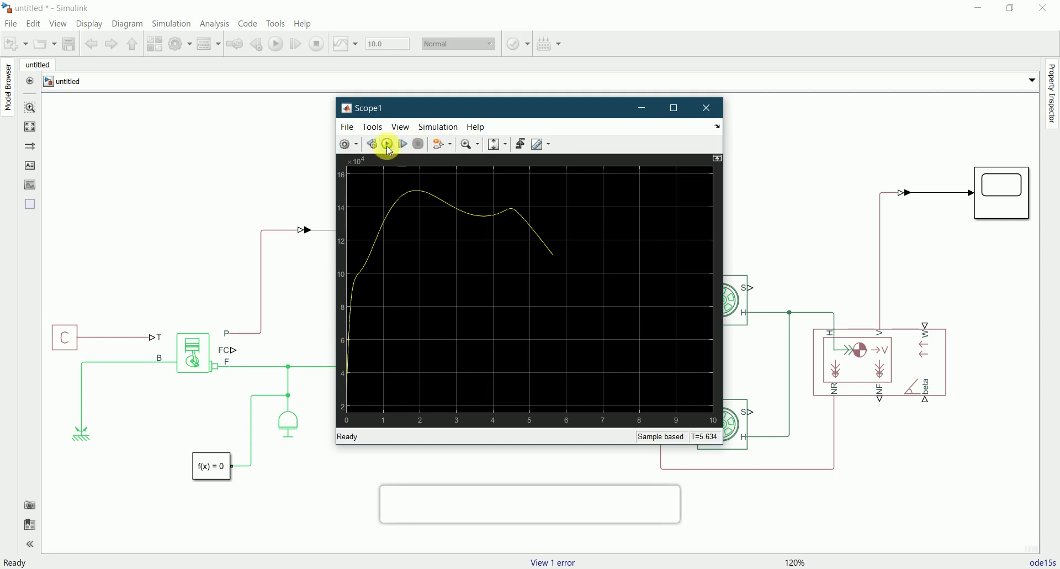
click(505, 144)
click(495, 181)
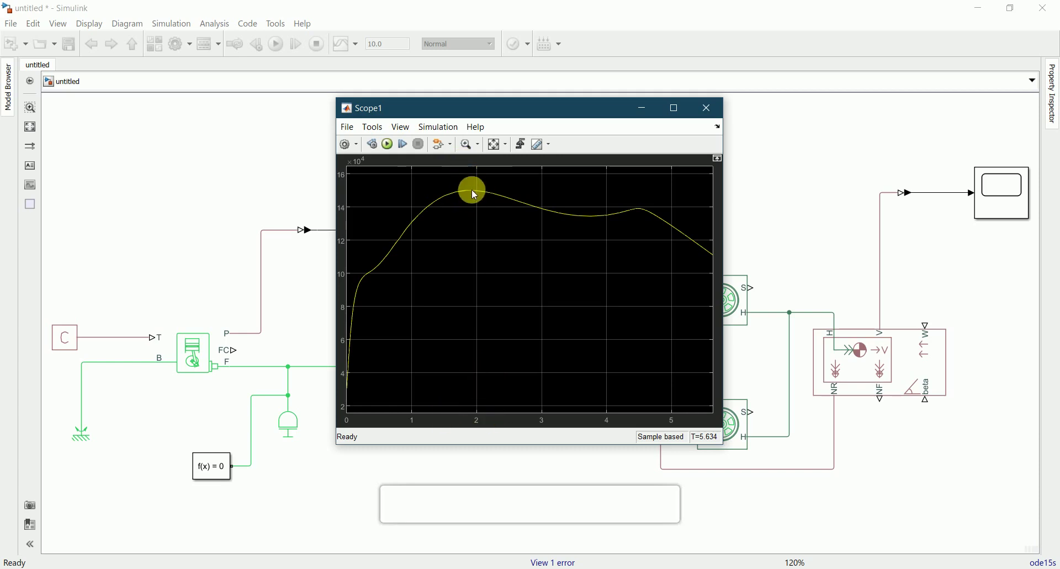
click(643, 108)
click(498, 244)
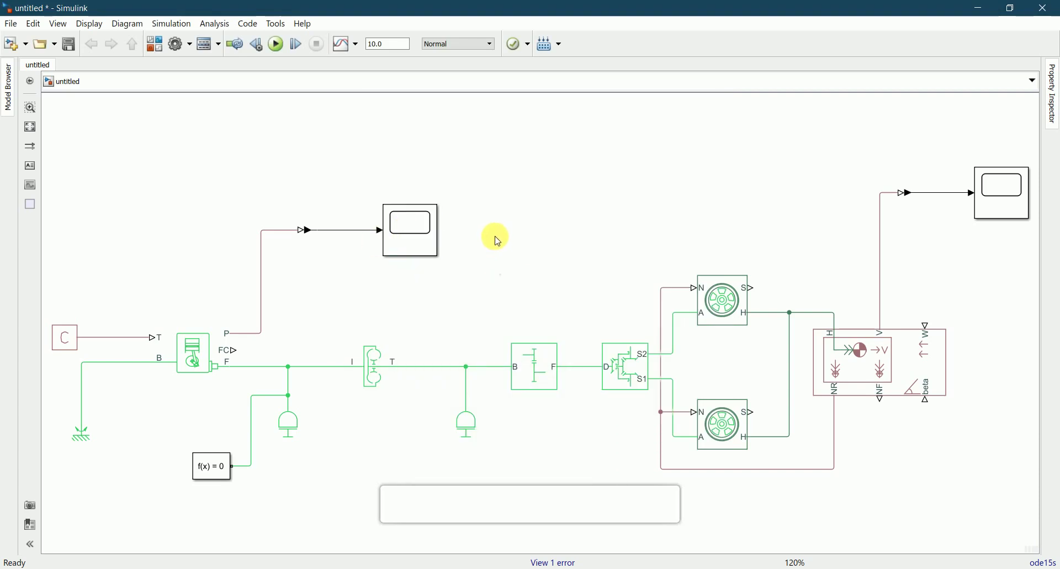